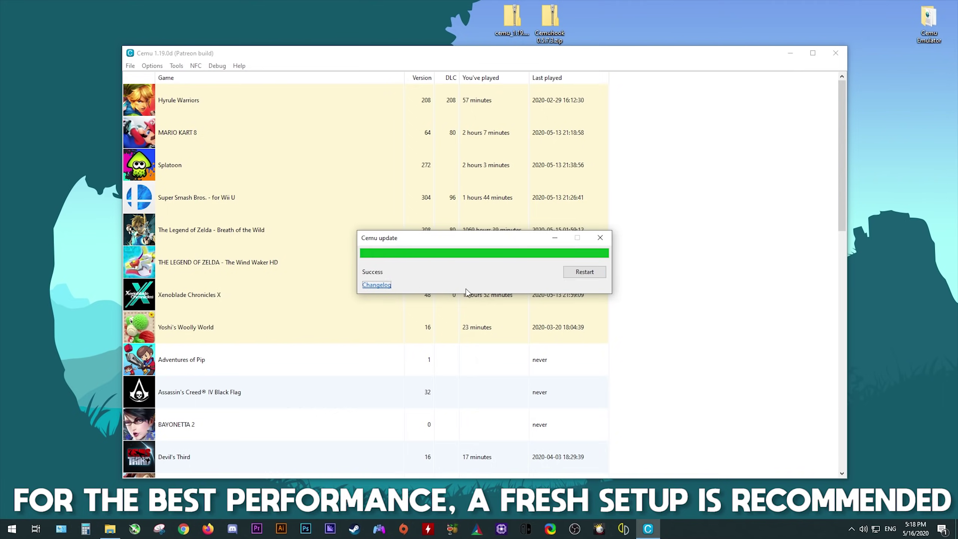
Restart Cemu to complete the update, and review its General settings, including the MLC and game paths.
left_click(584, 273)
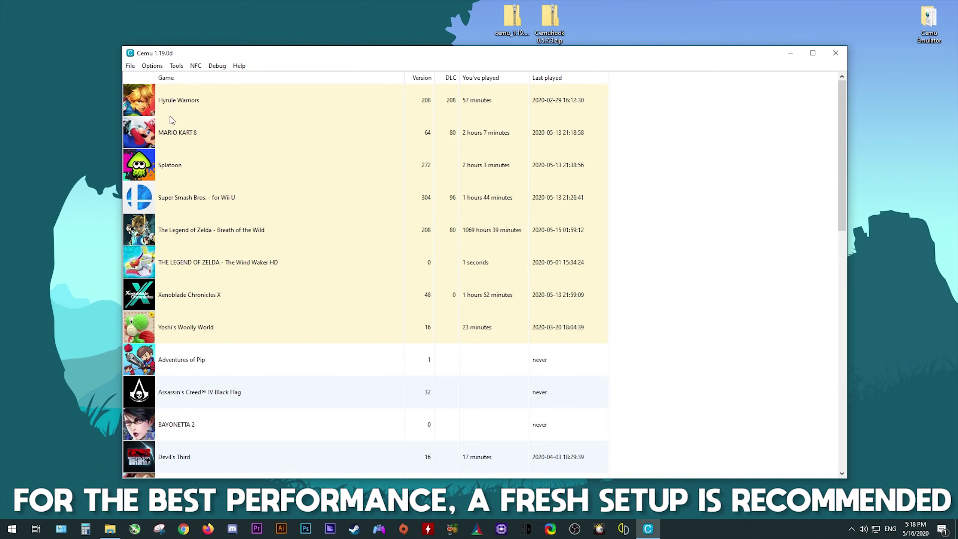
left_click(155, 68)
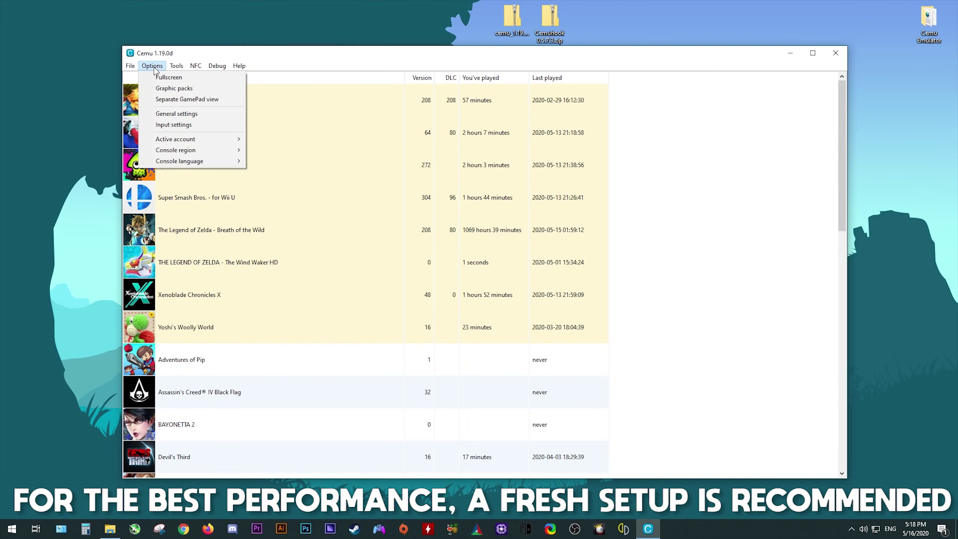
left_click(175, 114)
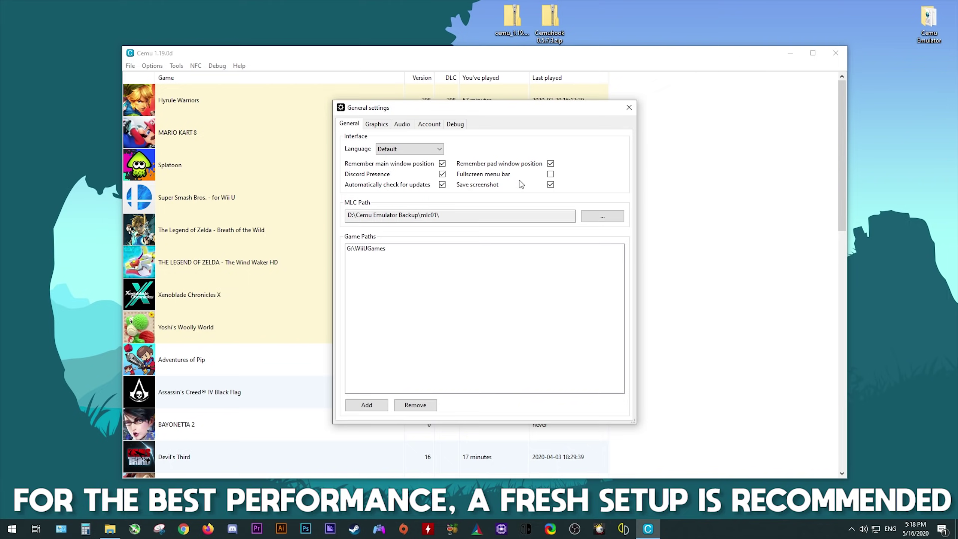
left_click(633, 107)
Close Cemu and the Cemu Emulator folder window.
left_click(239, 66)
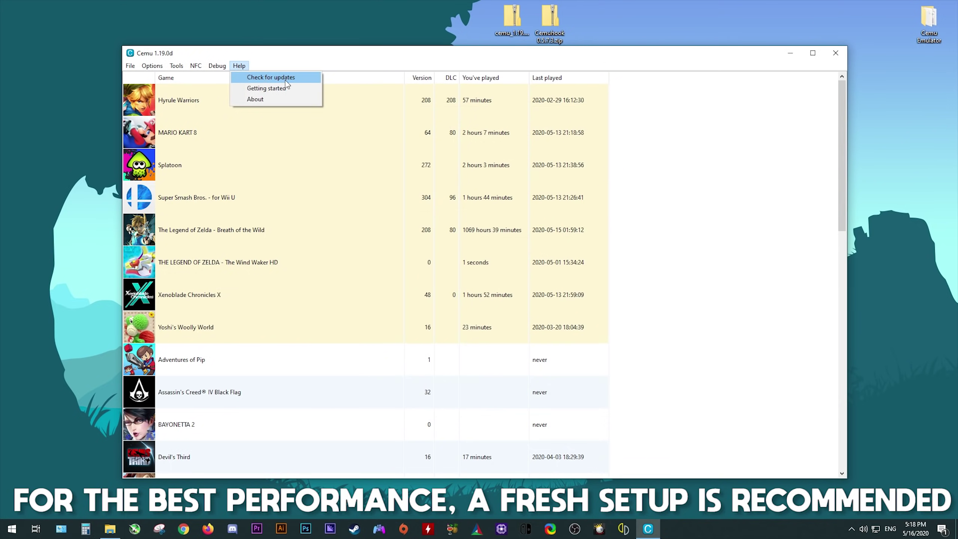
left_click(586, 165)
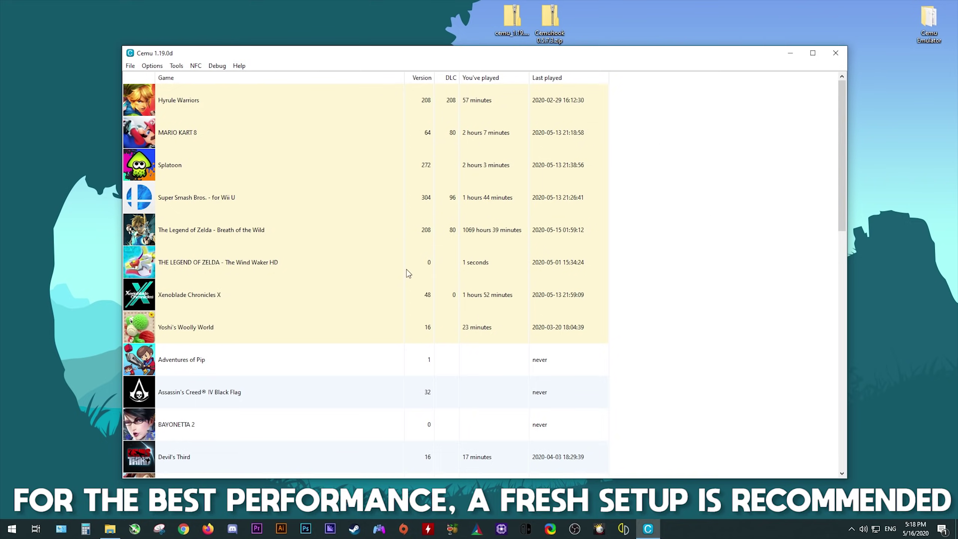
left_click(830, 53)
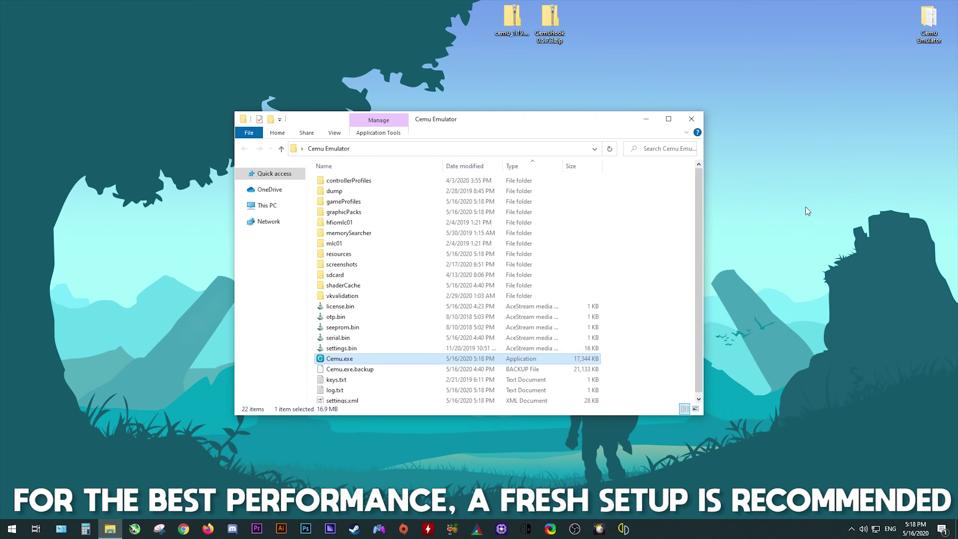
left_click(691, 119)
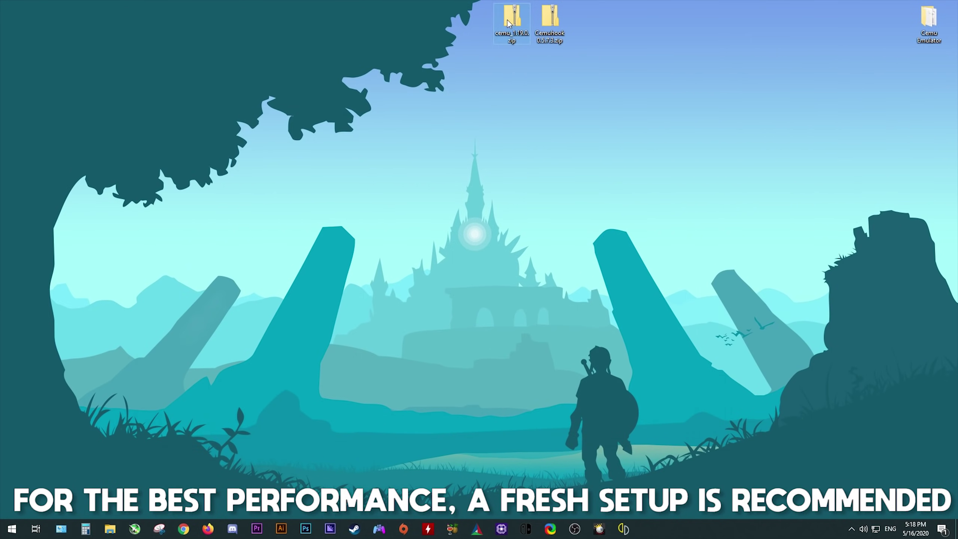
Extract cemu_1.19.0.zip with 7-Zip into its own cemu_1.19.0 folder and move that folder toward the middle of the desktop.
left_click(549, 18)
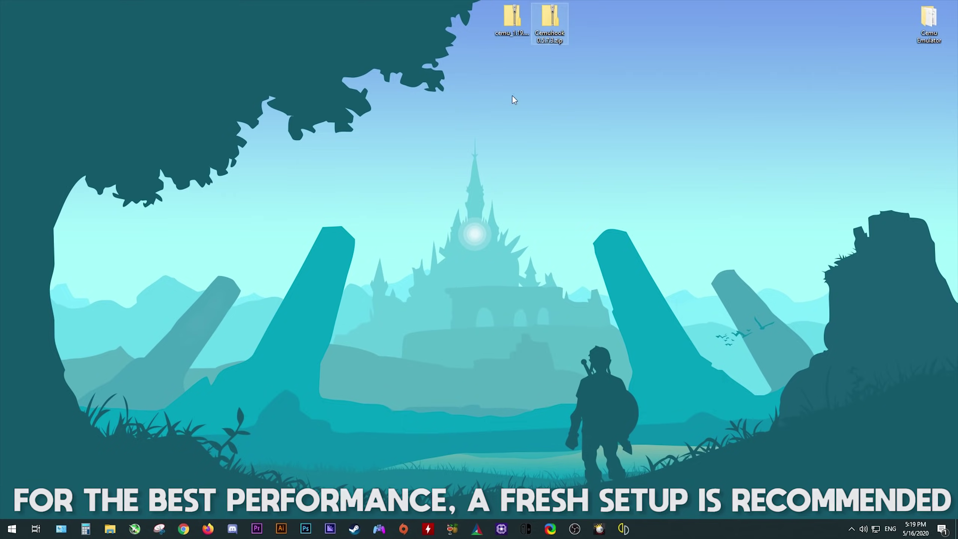
key("Left")
right_click(503, 21)
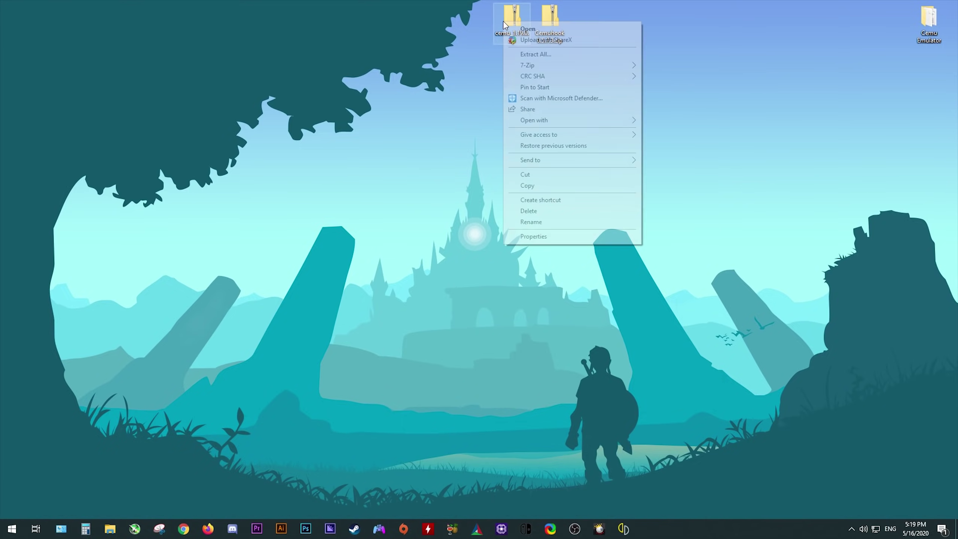
mouse_move(564, 66)
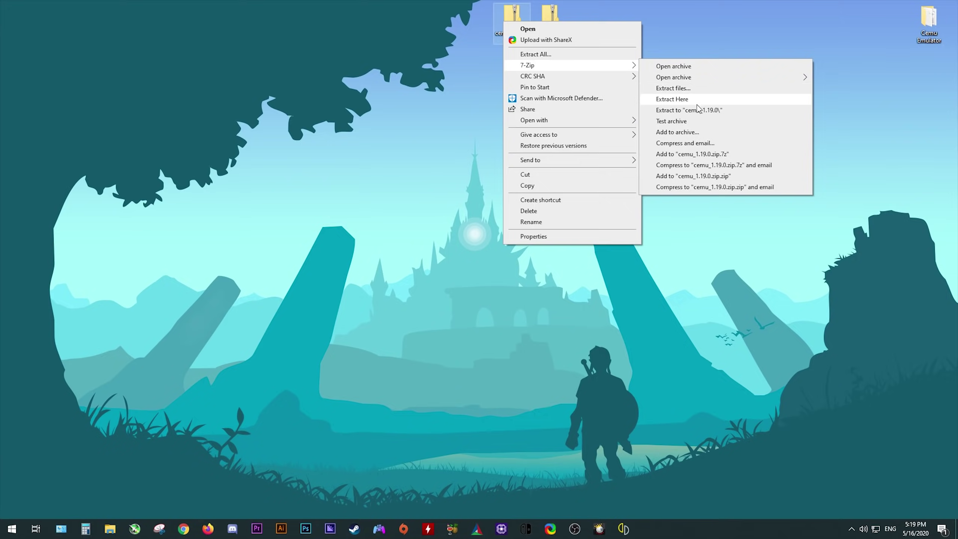
left_click(664, 107)
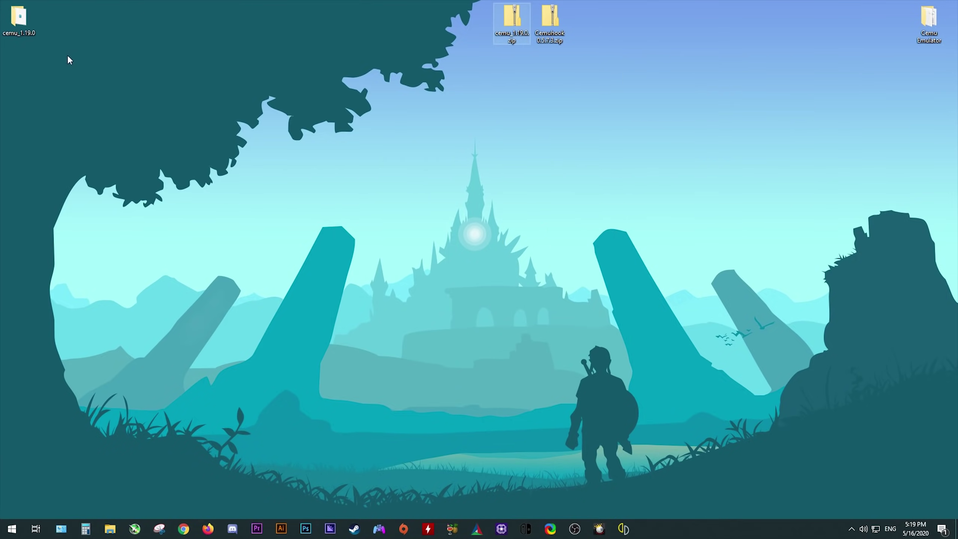
left_click_drag(19, 17, 480, 113)
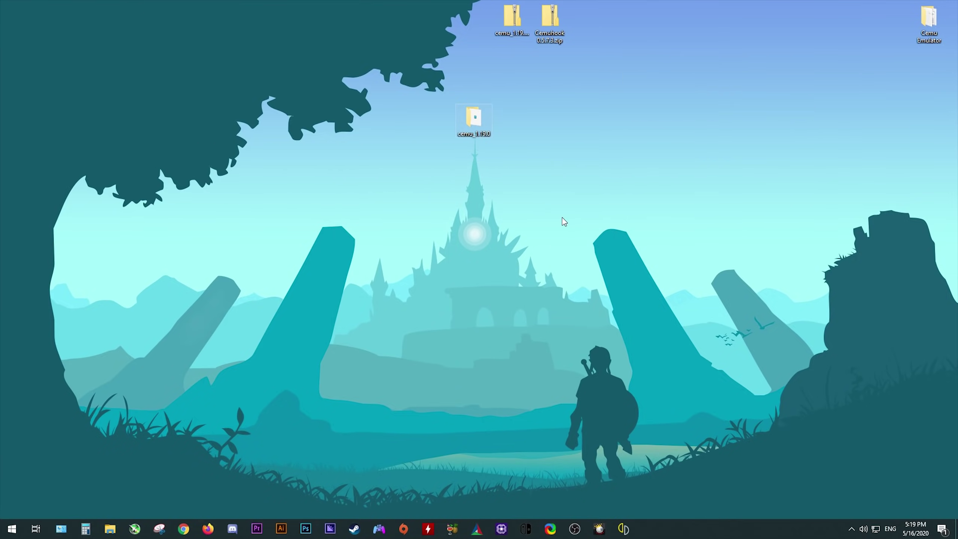
Move Cemuhook 0.5.7.3.zip from the desktop into the cemu_1.19.0 folder and extract its contents there with 7-Zip.
double_click(481, 107)
left_click_drag(561, 20, 426, 279)
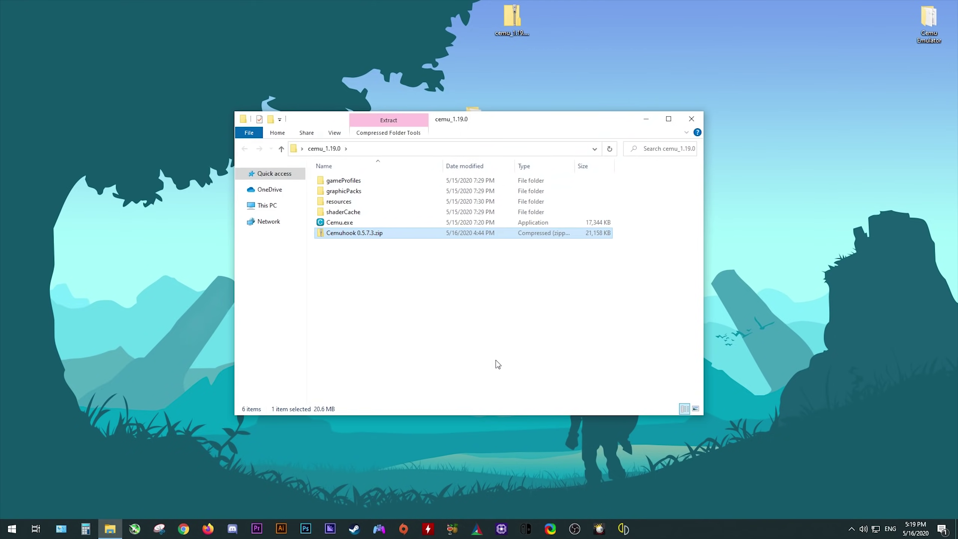
right_click(360, 233)
mouse_move(459, 289)
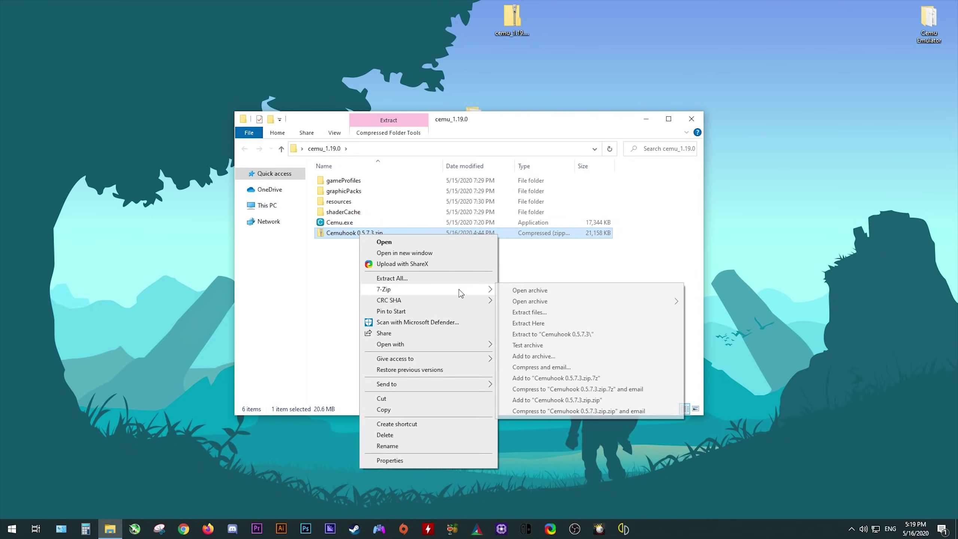
left_click(535, 323)
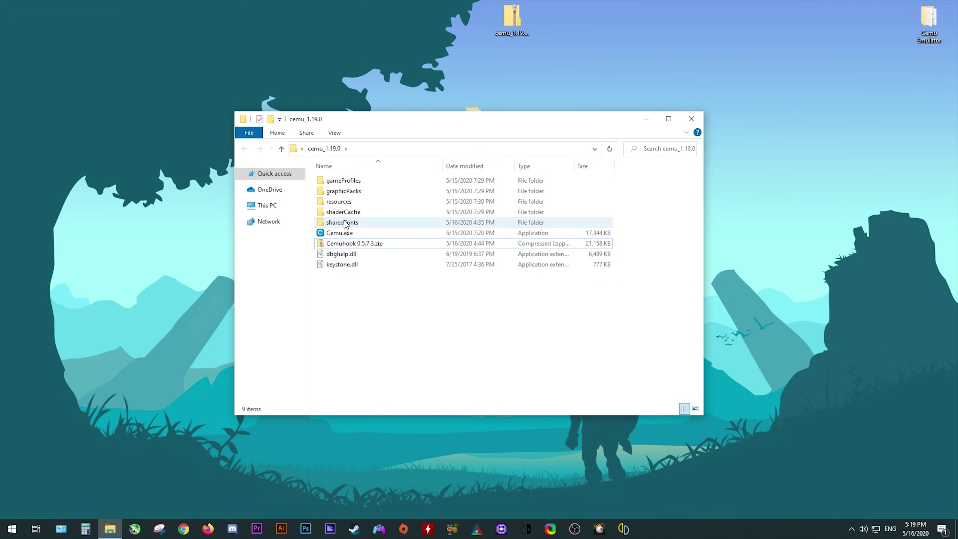
Delete the Cemuhook 0.5.7.3.zip archive from the cemu_1.19.0 folder and the cemu_1.19.0.zip archive from the desktop.
left_click(365, 243)
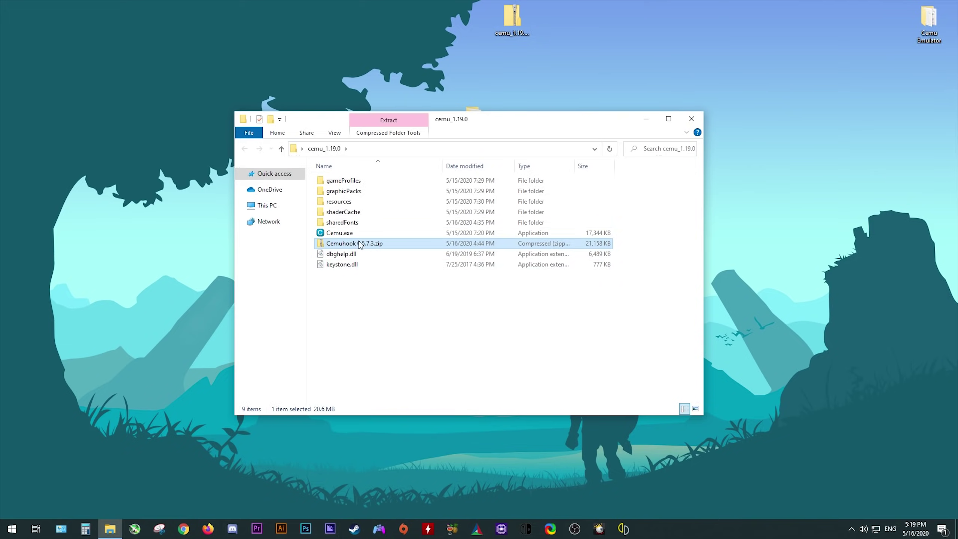
key("Delete")
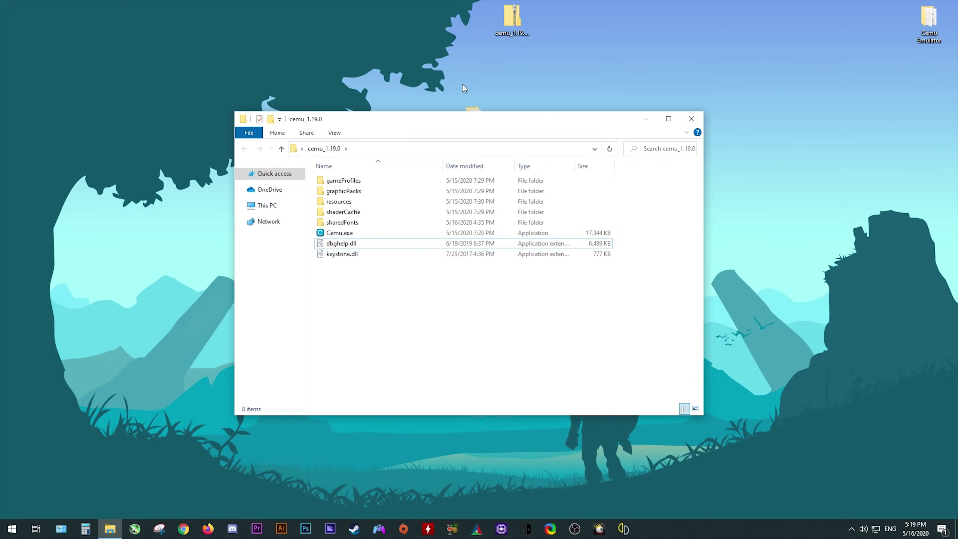
left_click(501, 22)
key("Delete")
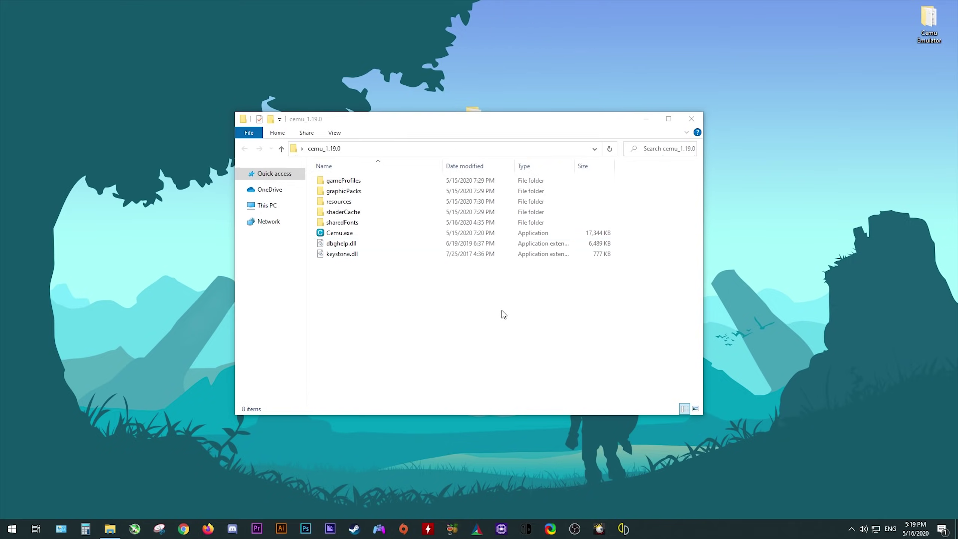
left_click(504, 314)
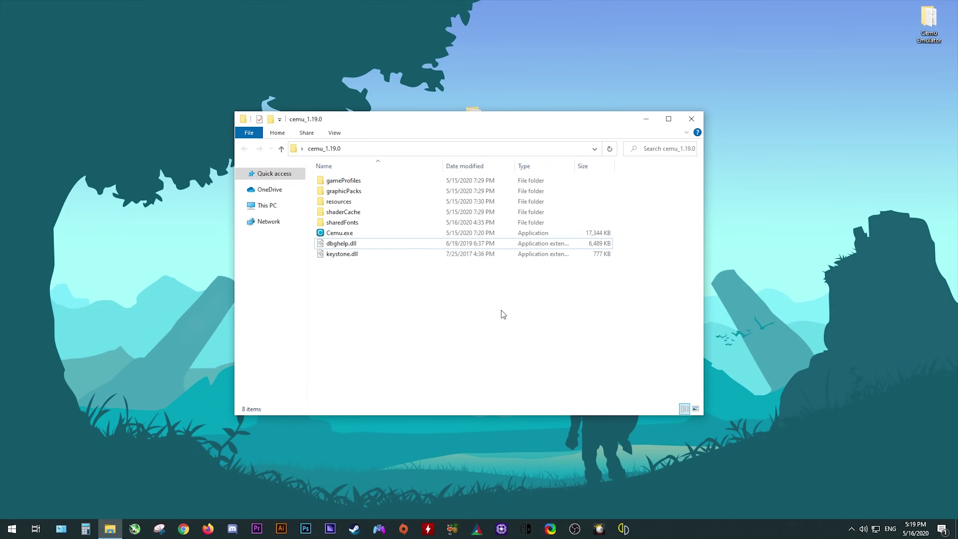
Check and accept Cemu.exe's compatibility settings for disabled fullscreen optimizations, administrator rights and high DPI scaling performed by Application.
right_click(339, 233)
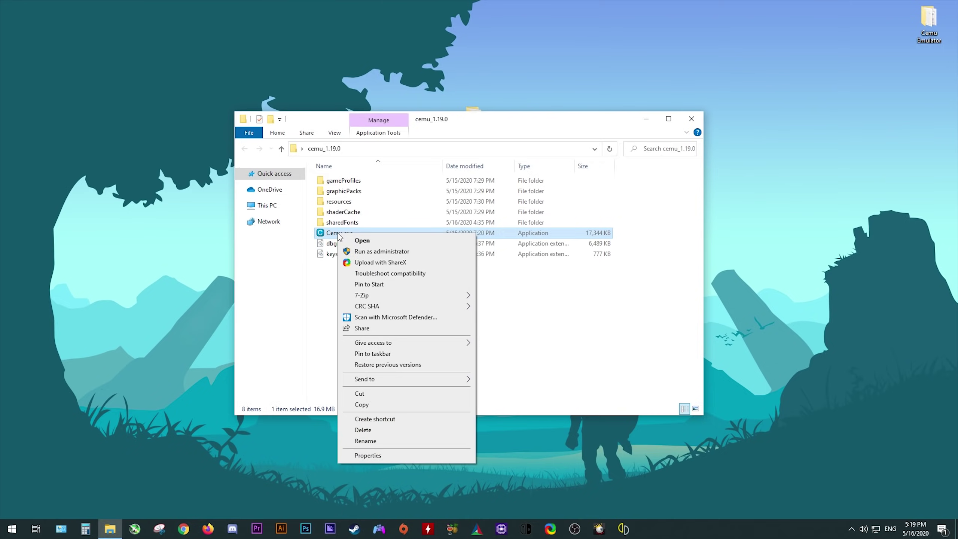
left_click(373, 455)
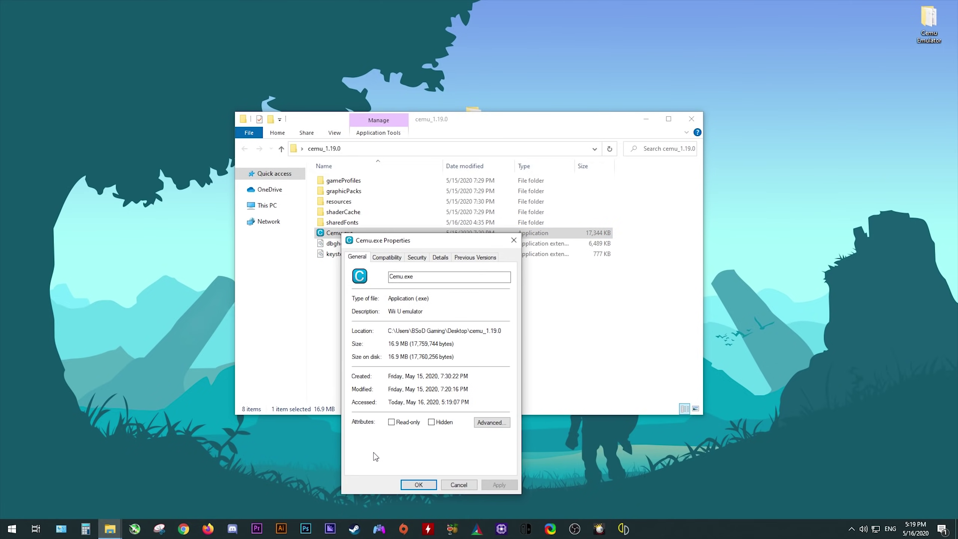
left_click(385, 258)
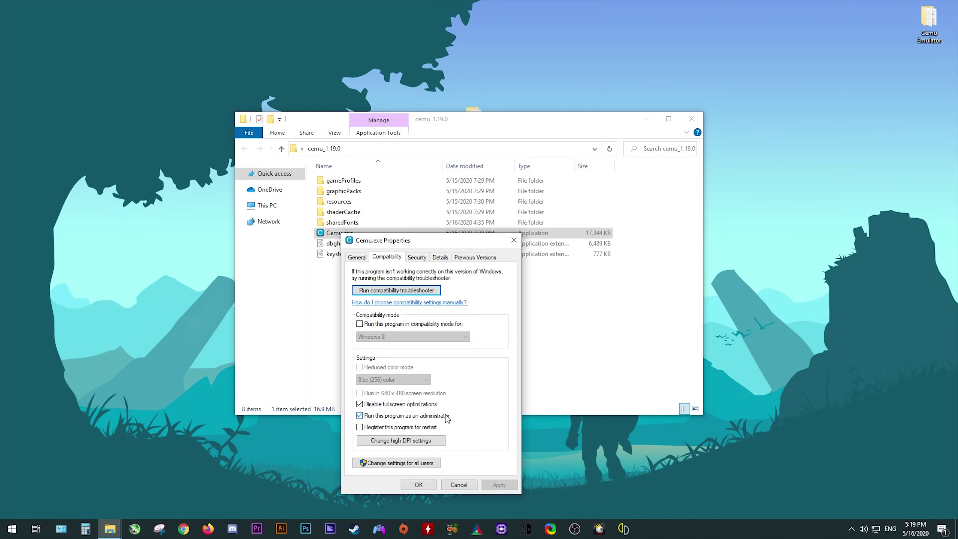
left_click(406, 442)
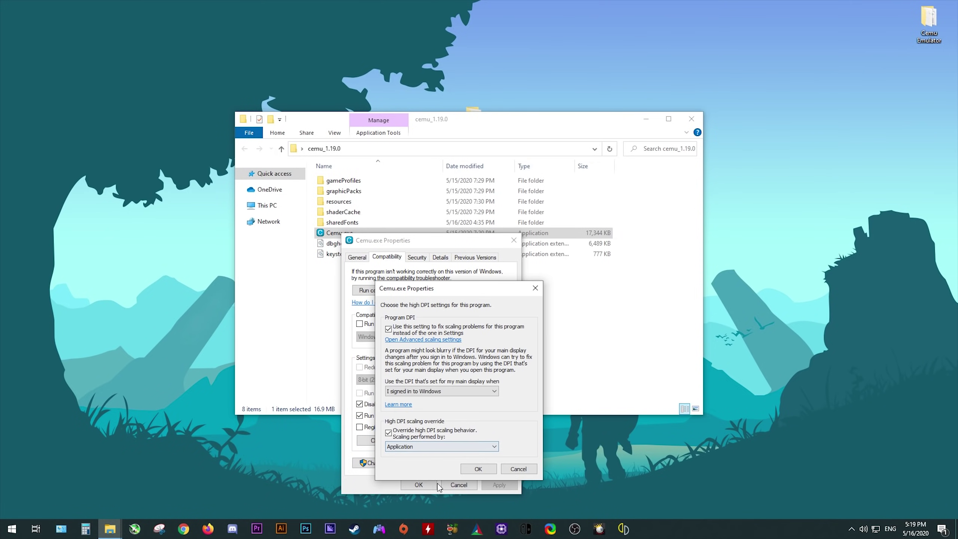
left_click(388, 329)
left_click(478, 469)
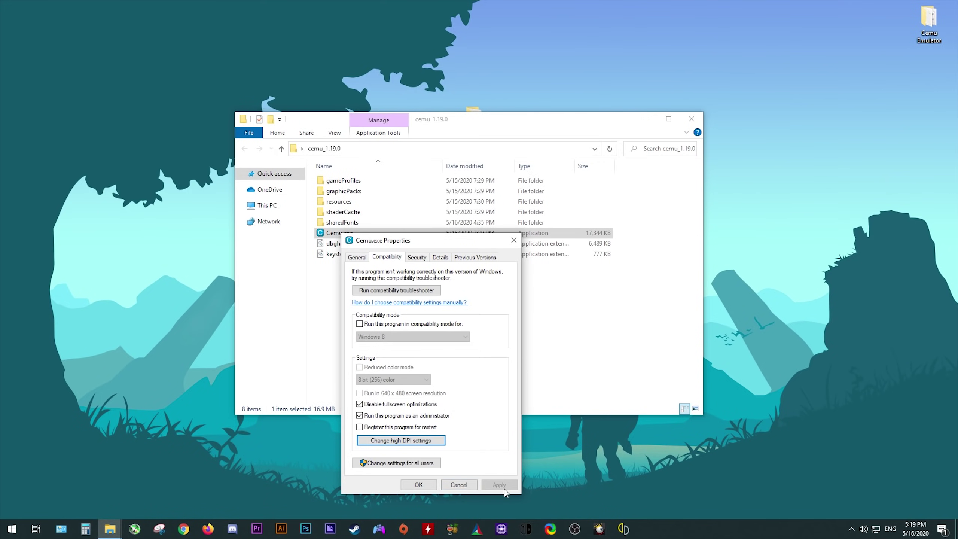
left_click(417, 485)
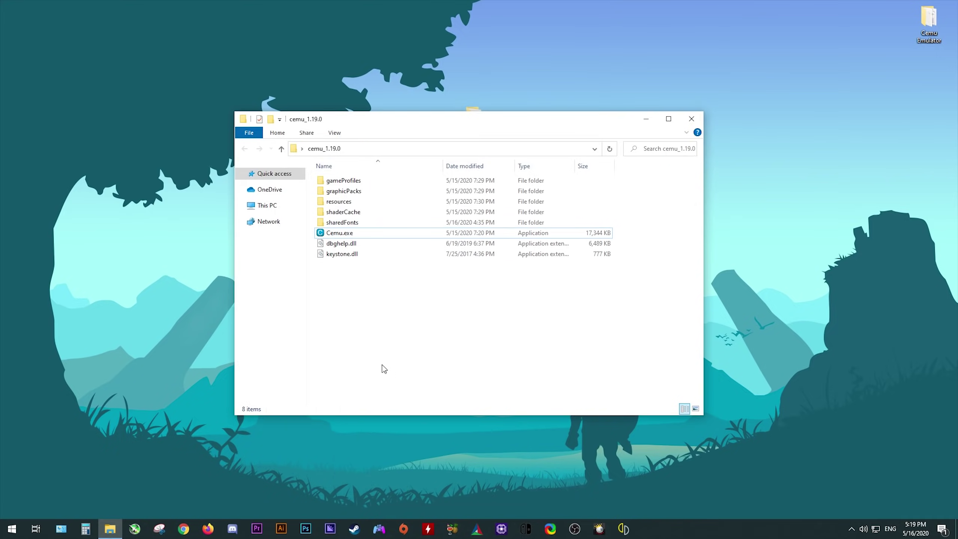
Launch Cemu.exe and browse to the Cemu Emulator Backup folder on drive D for the custom mlc01 path.
left_click(338, 234)
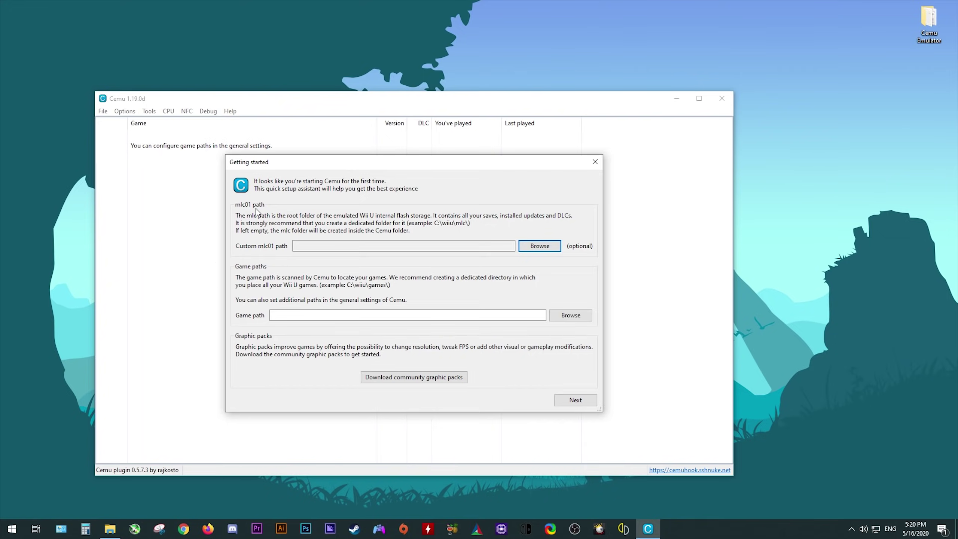
left_click(544, 249)
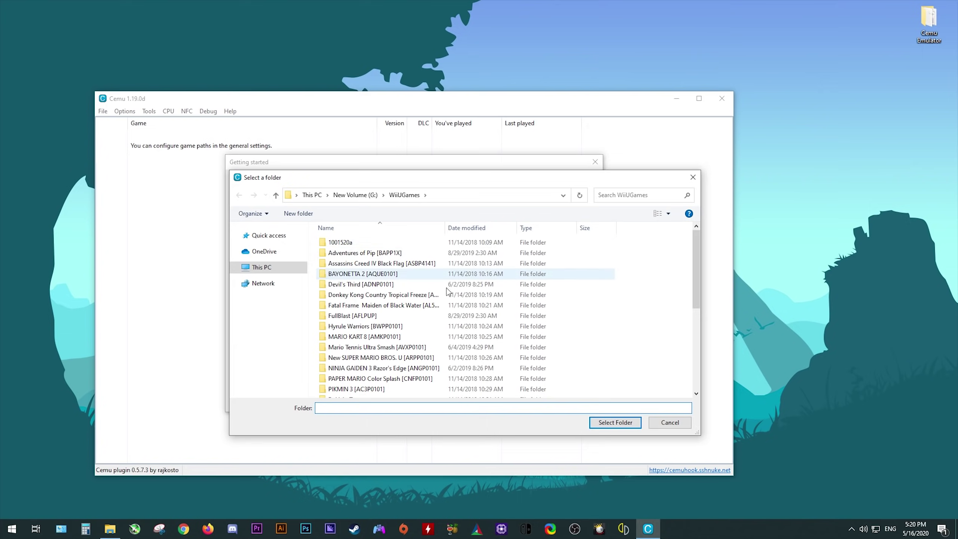
left_click(262, 267)
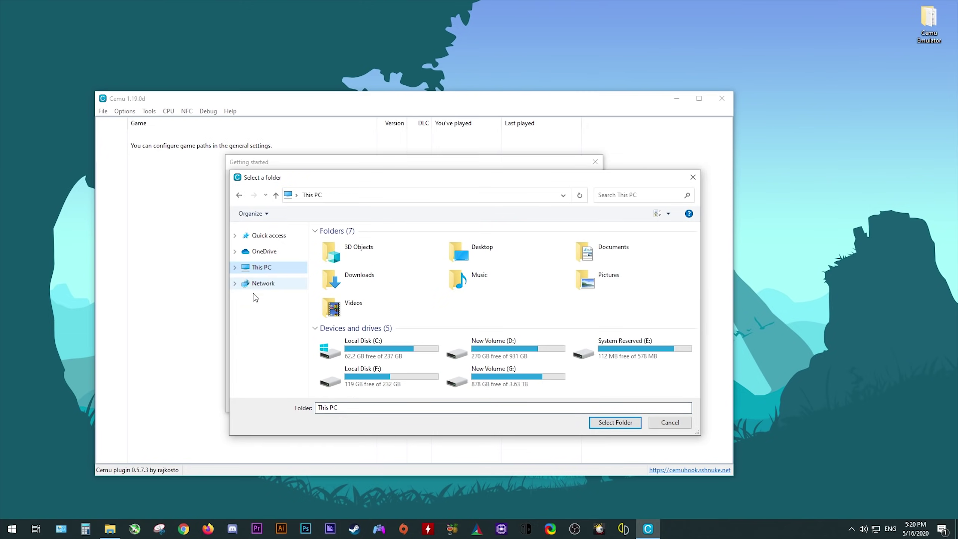
double_click(523, 345)
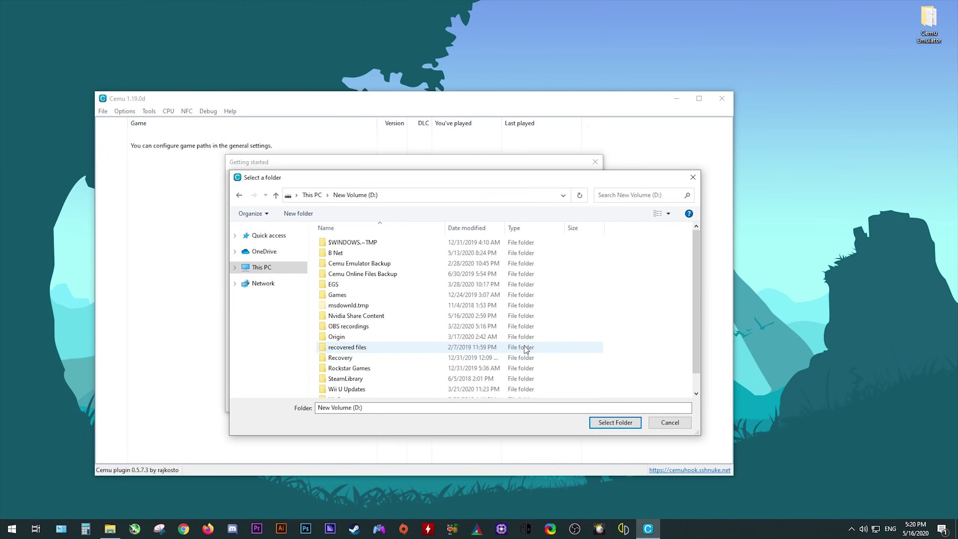
double_click(360, 265)
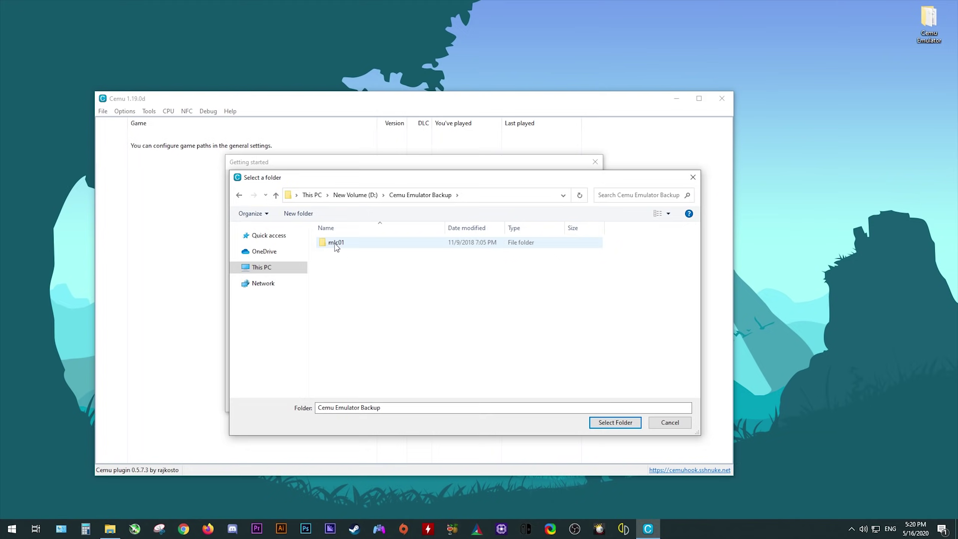
right_click(570, 262)
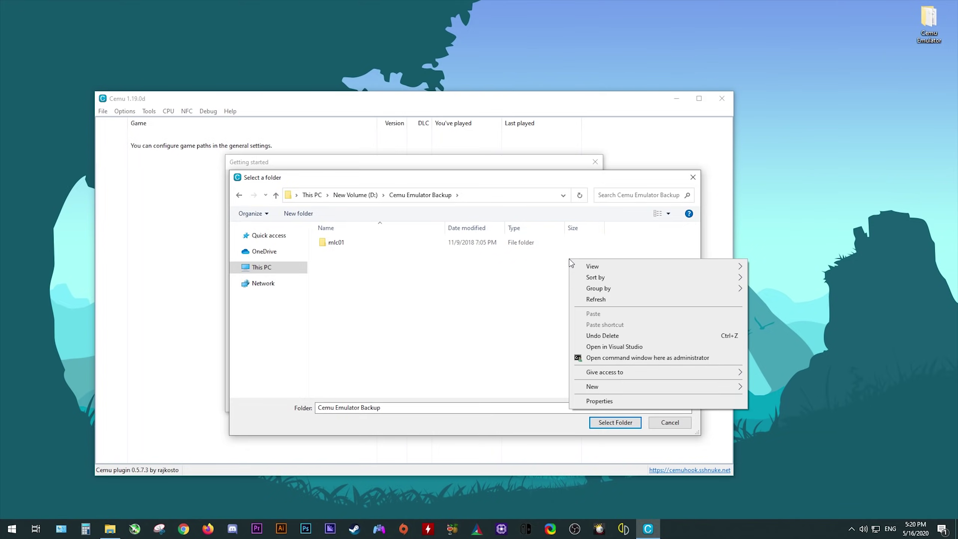
mouse_move(664, 386)
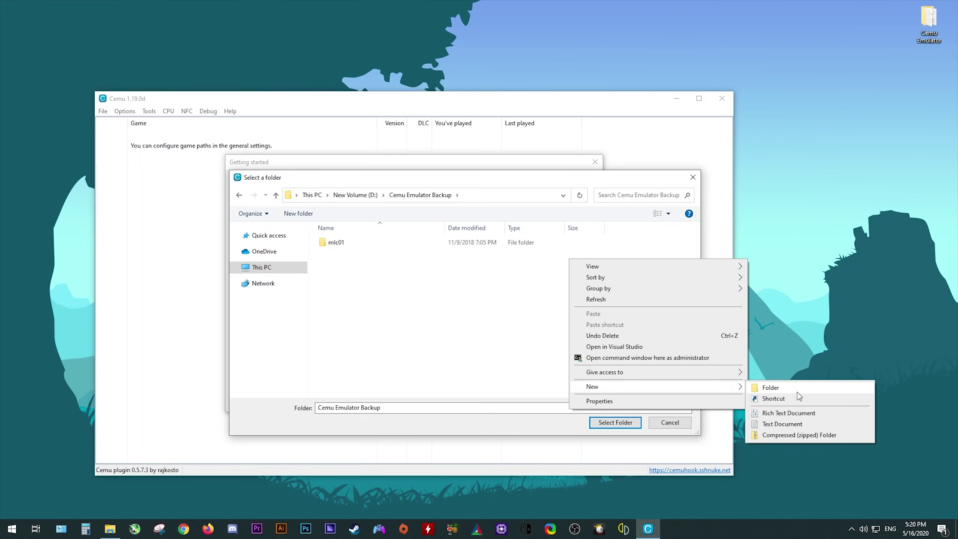
left_click(426, 310)
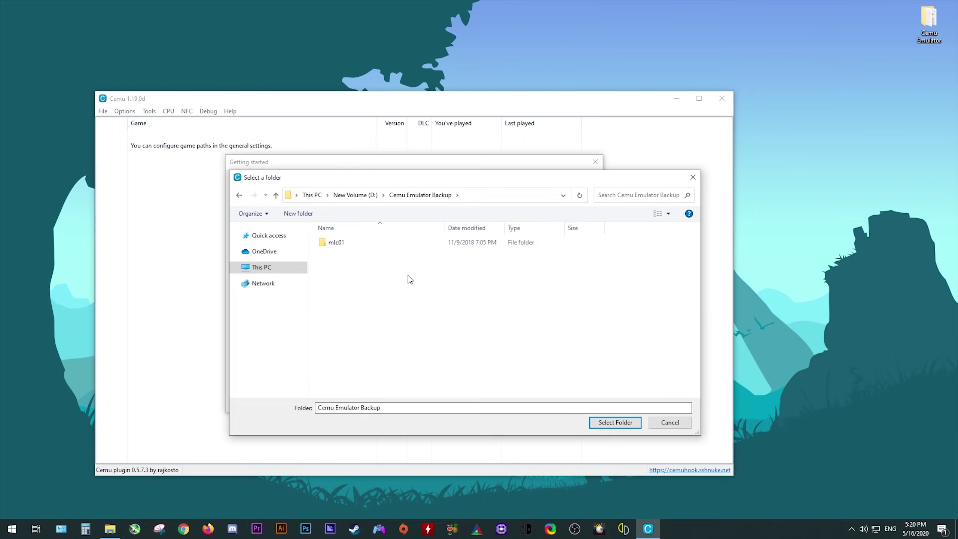
Choose the mlc01 folder inside Cemu Emulator Backup as the custom mlc01 path.
left_click(340, 247)
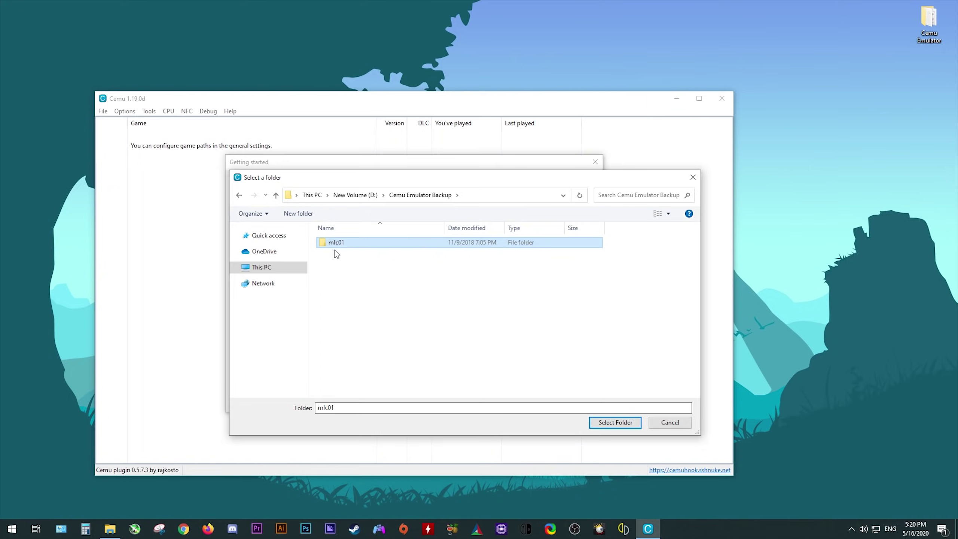
left_click(615, 422)
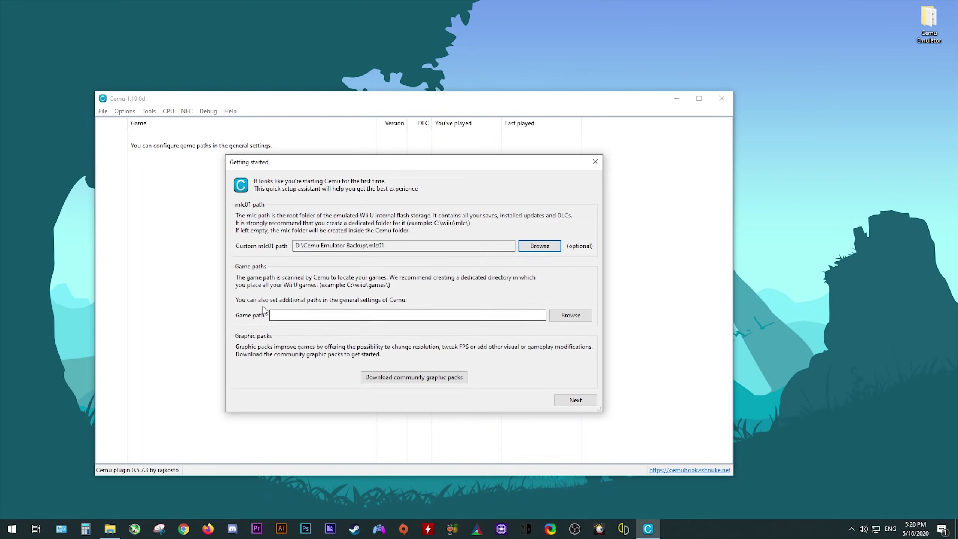
Set the game path to the WiiUGames folder on New Volume (G:).
left_click(582, 315)
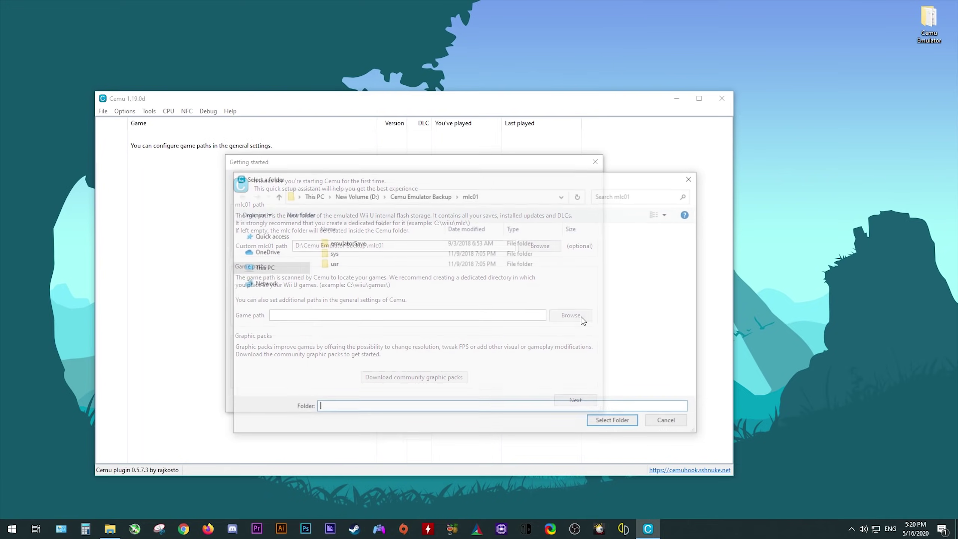
left_click(260, 267)
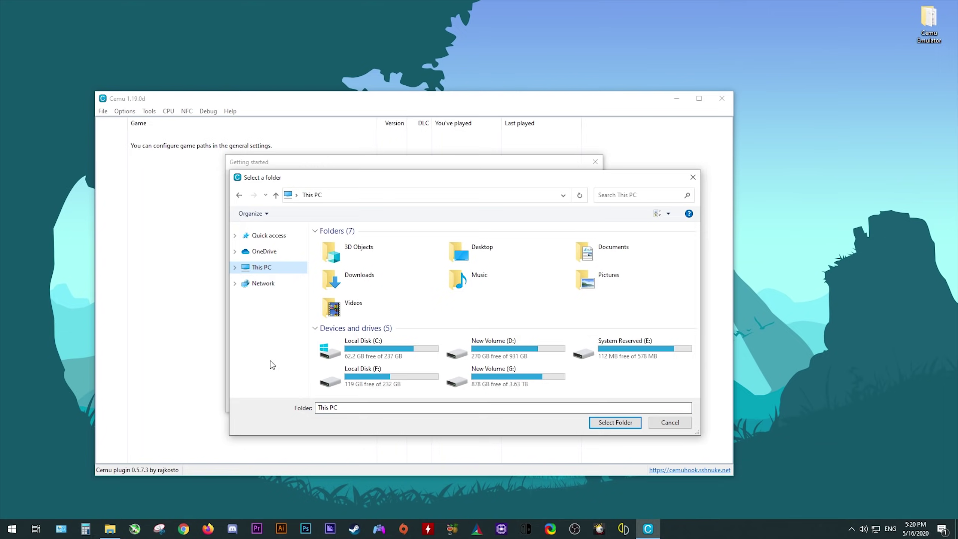
double_click(523, 375)
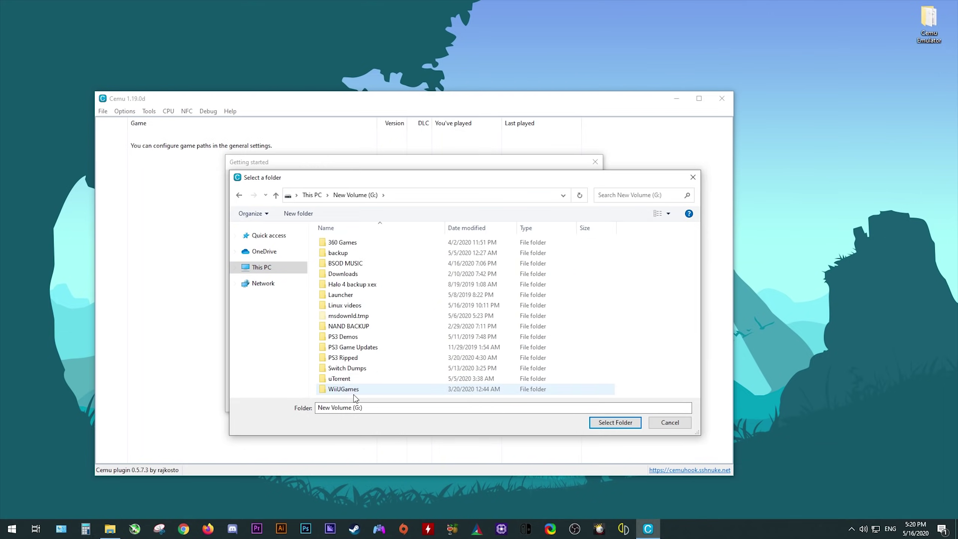
left_click(341, 389)
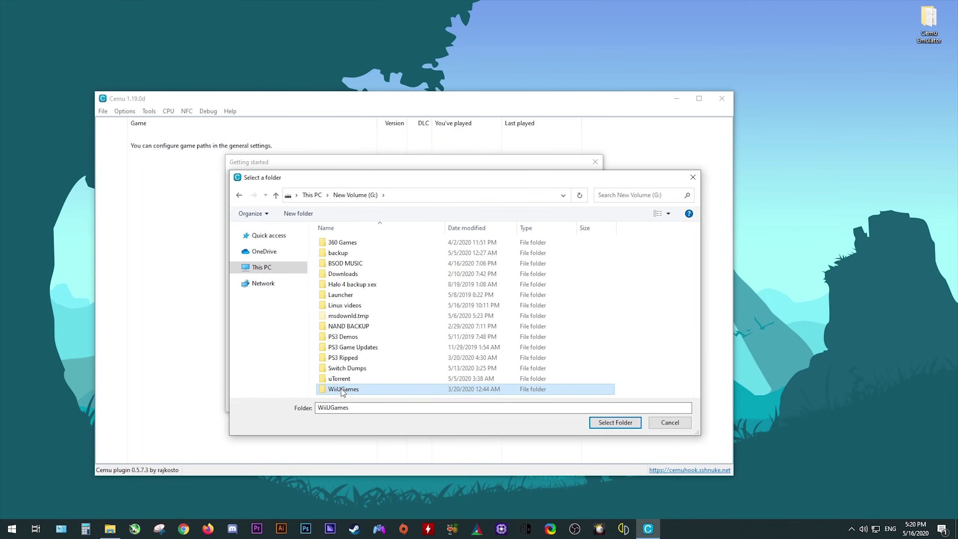
double_click(341, 389)
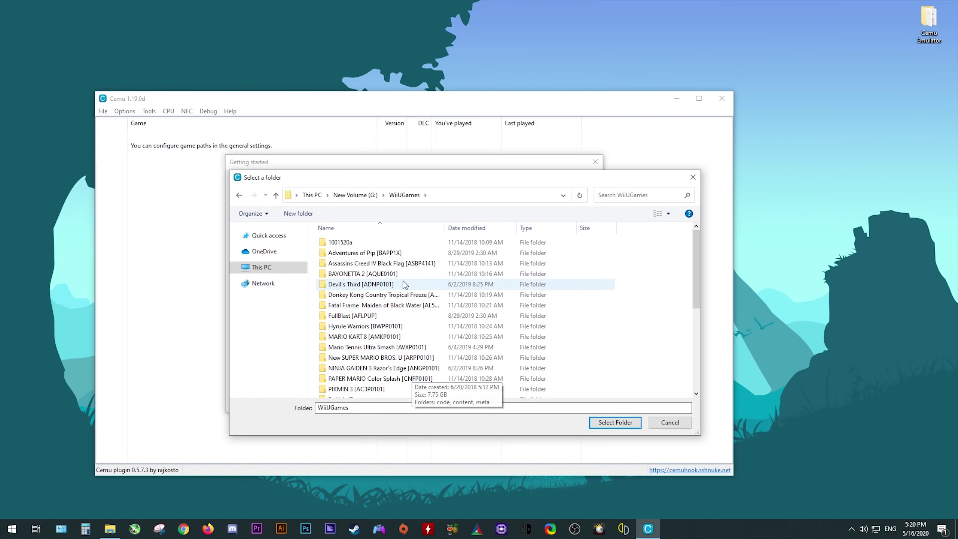
left_click(239, 195)
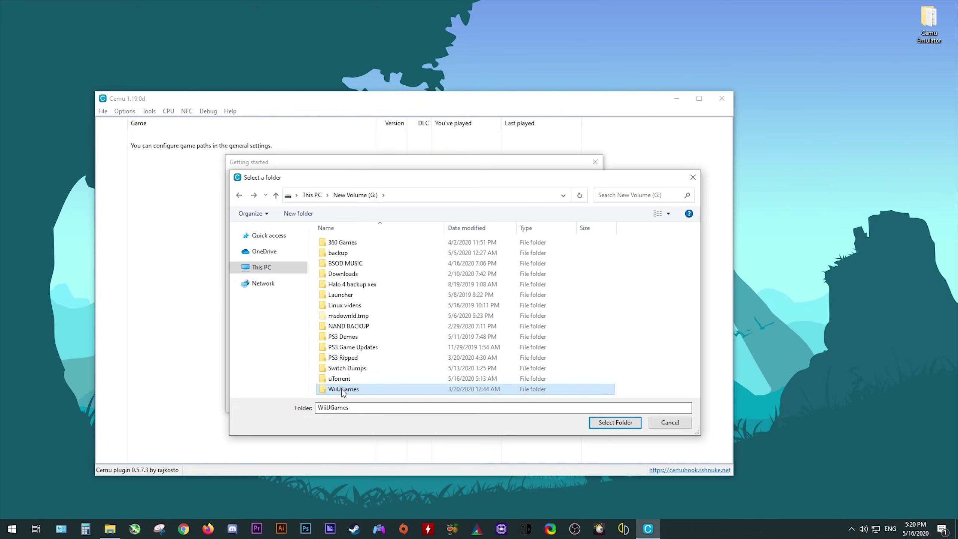
left_click(611, 423)
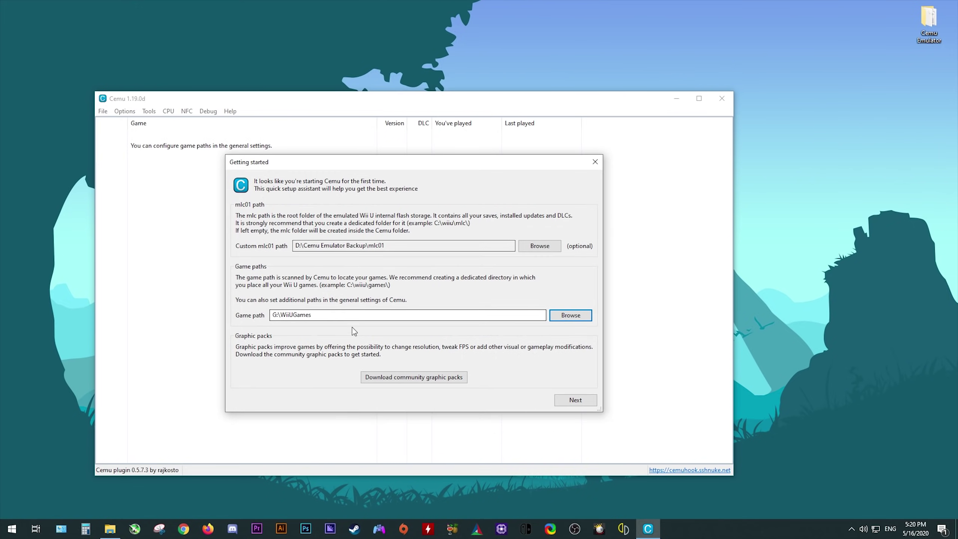
Download the community graphic packs and finish the setup assistant, keeping the default input settings and additional options.
left_click(415, 380)
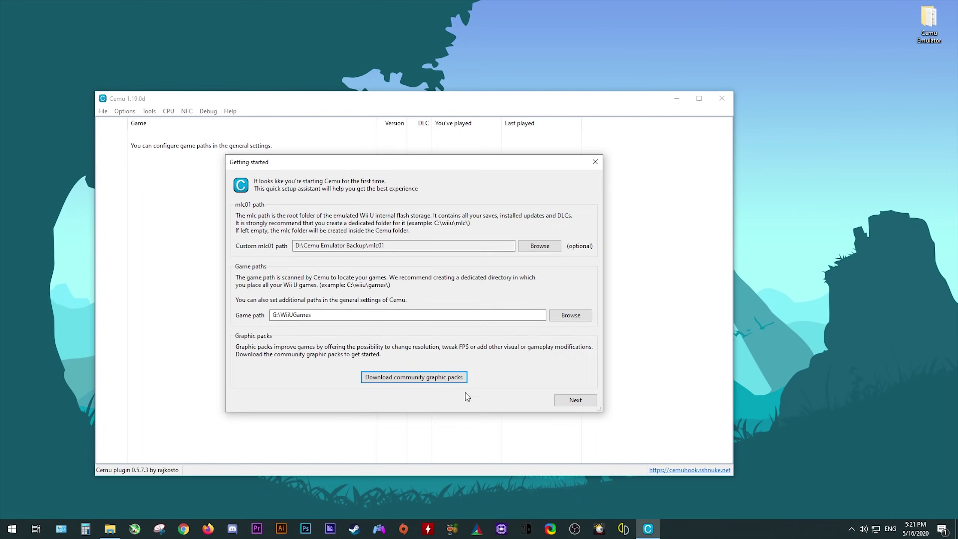
left_click(581, 399)
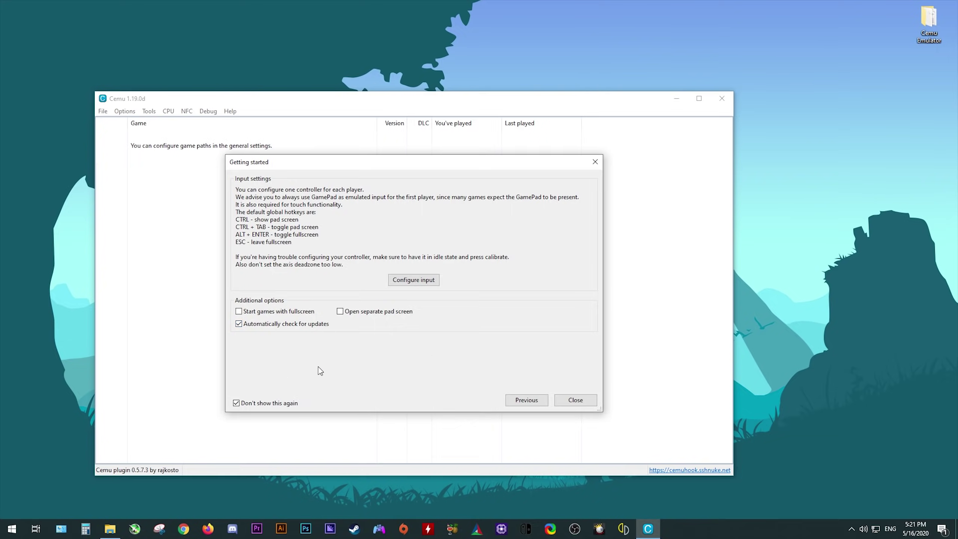
left_click(586, 400)
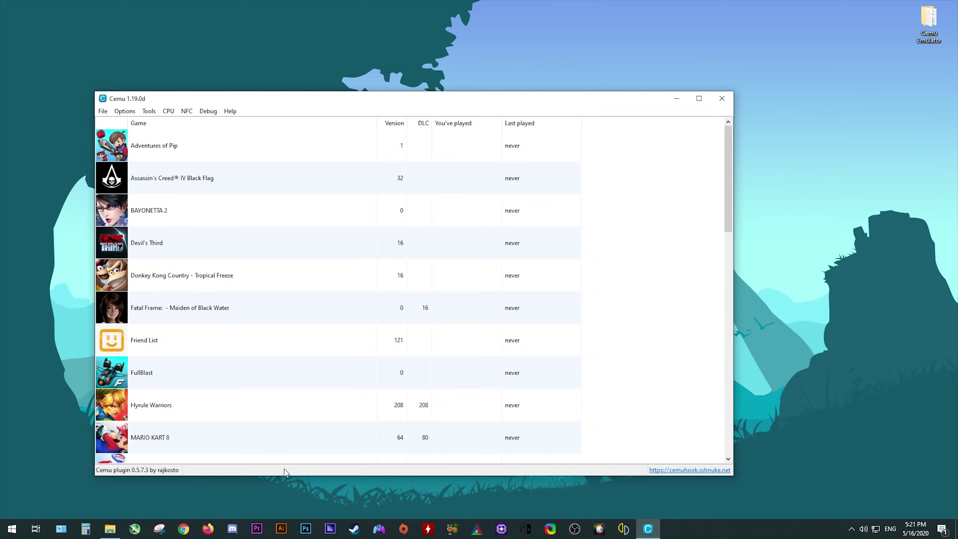
Check the sharedFonts folder inside cemu_1.19.0, and close both Cemu and the folder window.
left_click(671, 101)
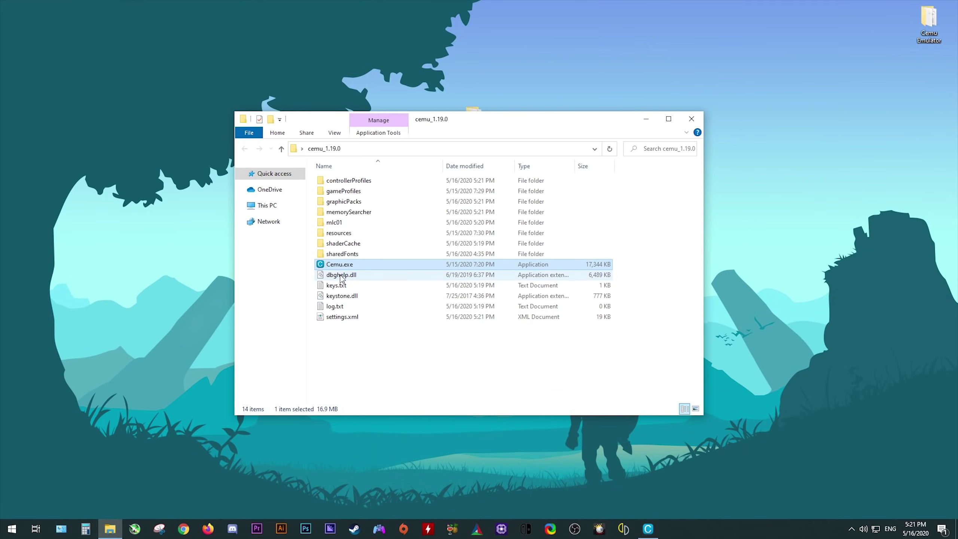
left_click(335, 255)
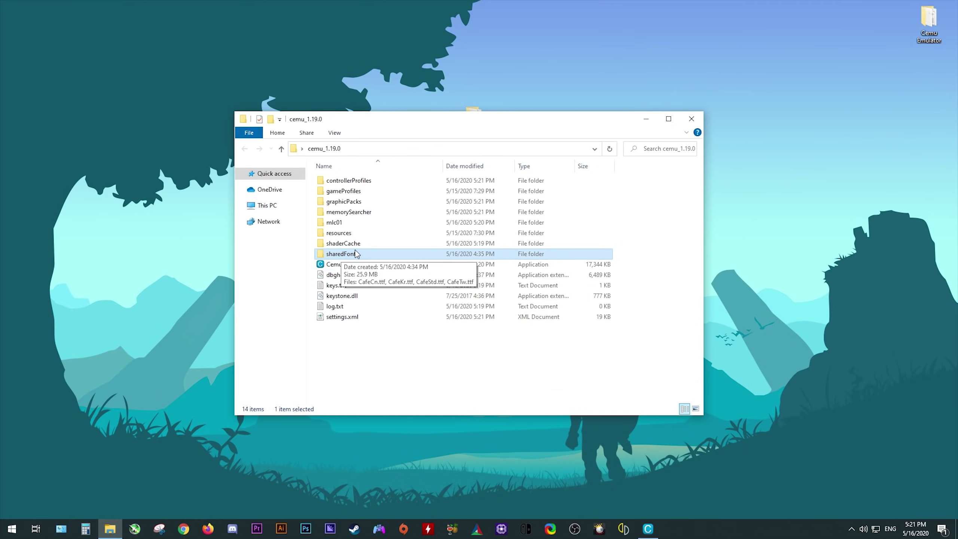
left_click(648, 529)
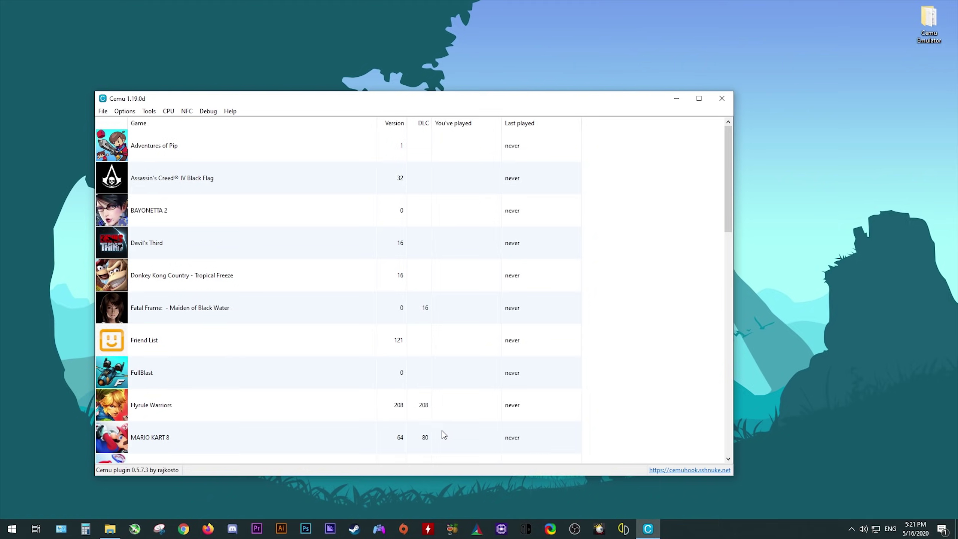
left_click(722, 98)
left_click(693, 49)
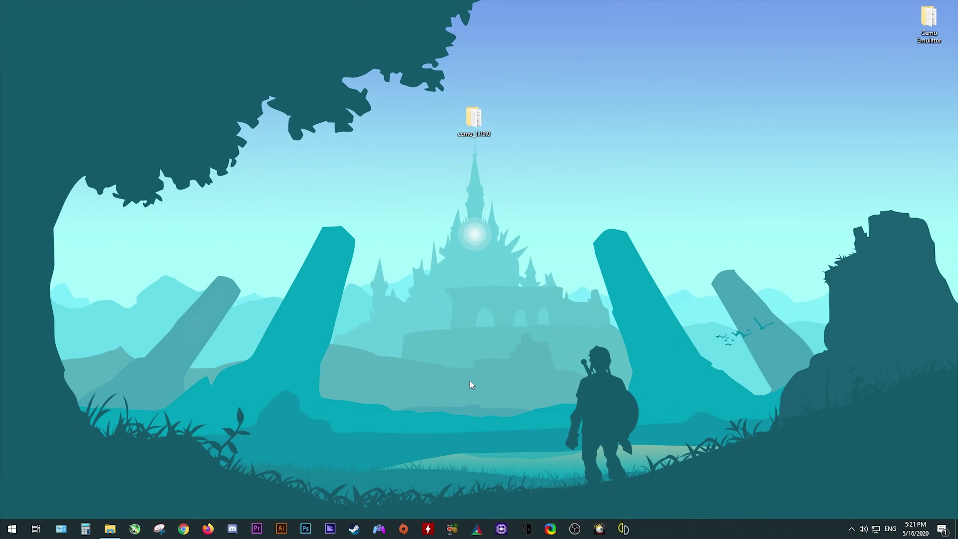
Switch to the NVIDIA Control Panel, check the advanced 3D image settings option, and open the program-specific 3D settings.
right_click(274, 262)
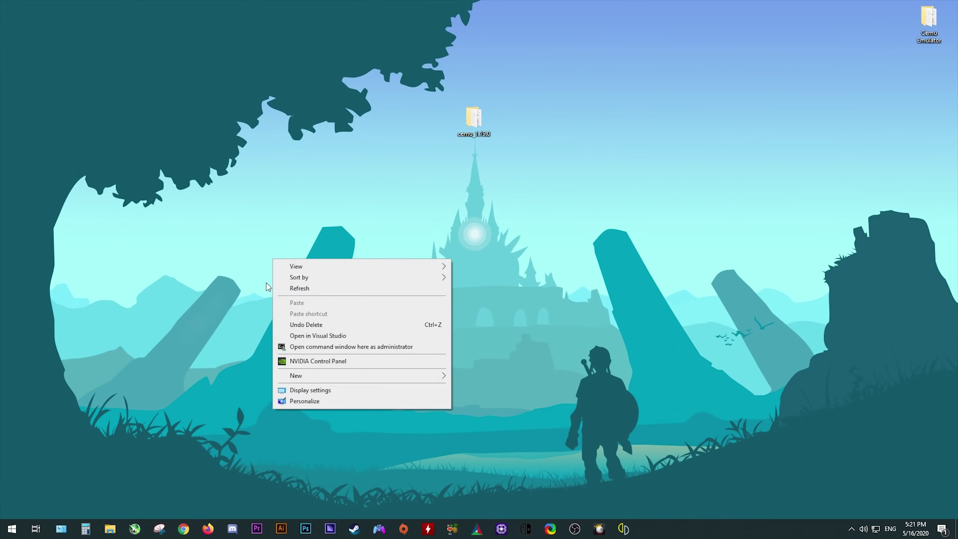
left_click(320, 361)
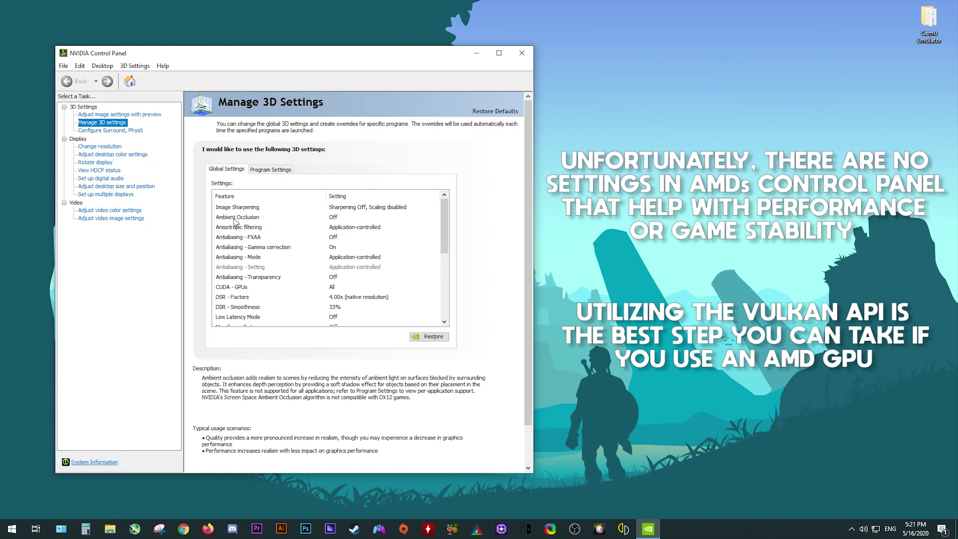
left_click(124, 115)
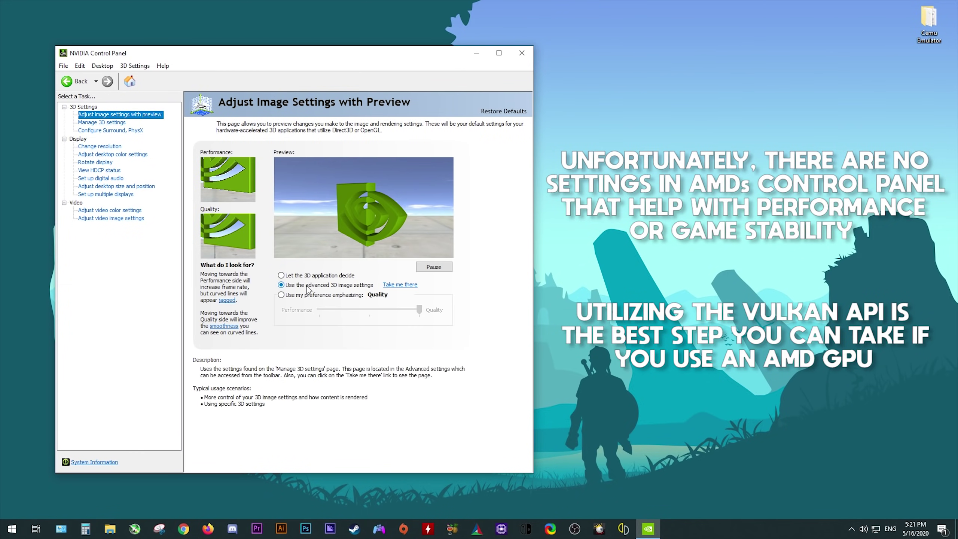
left_click(399, 284)
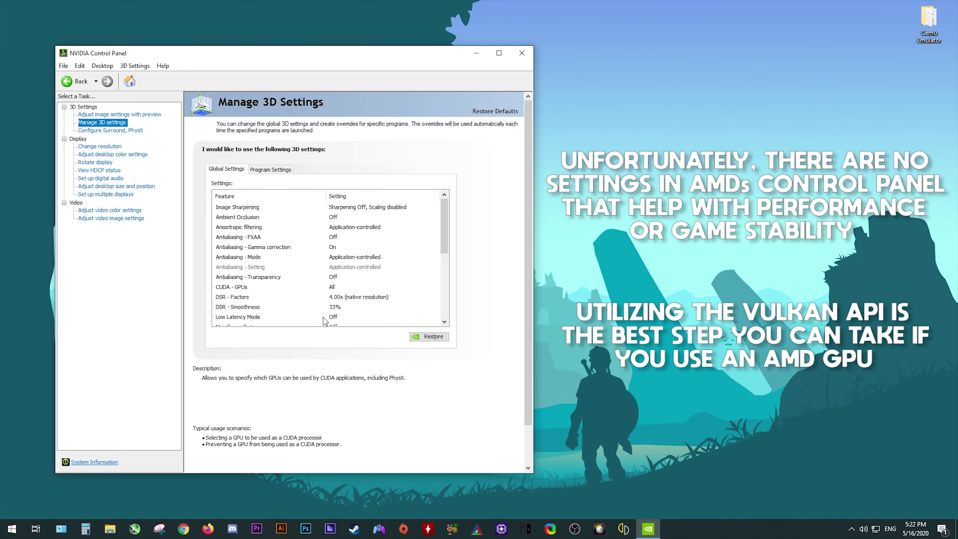
left_click(272, 170)
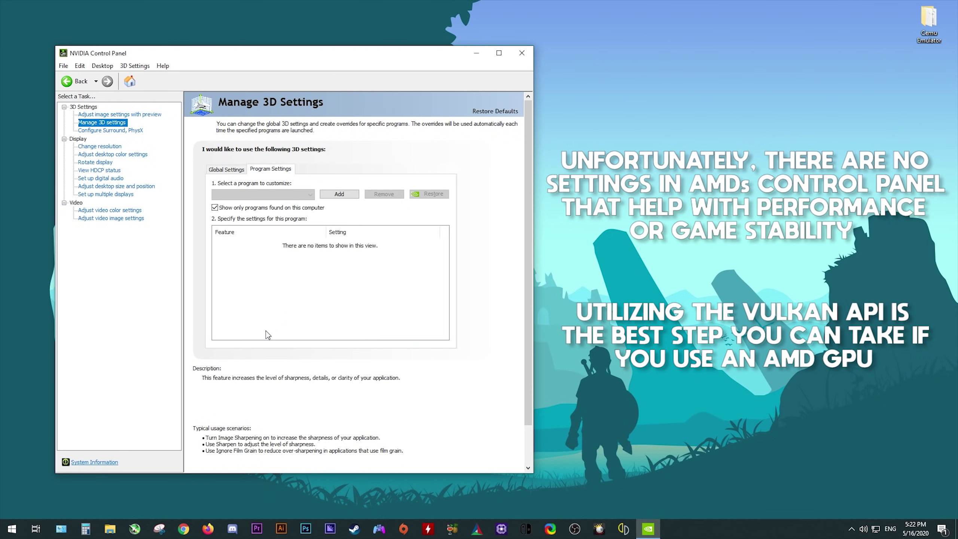
Add Cemu.exe from the desktop's cemu_1.19.0 folder as the program to customize.
left_click(341, 195)
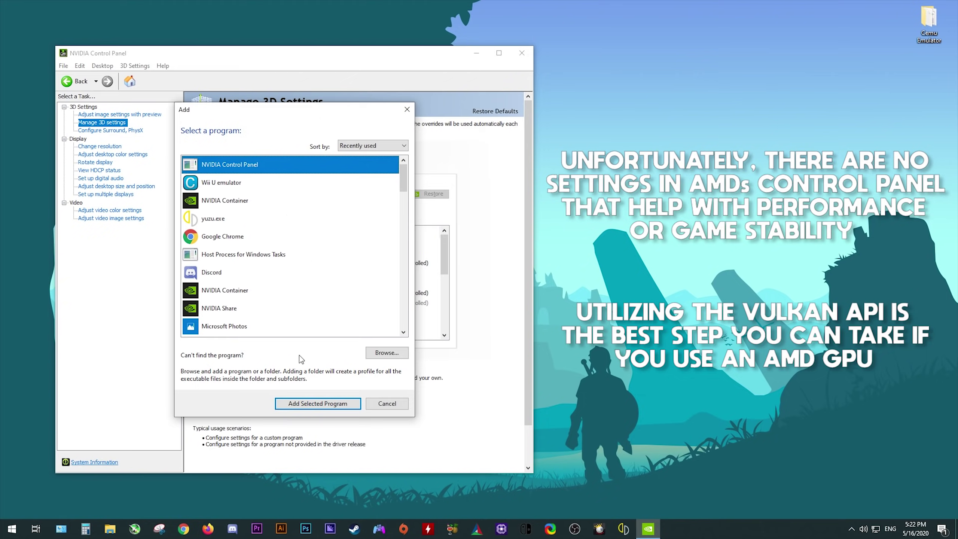
left_click(392, 354)
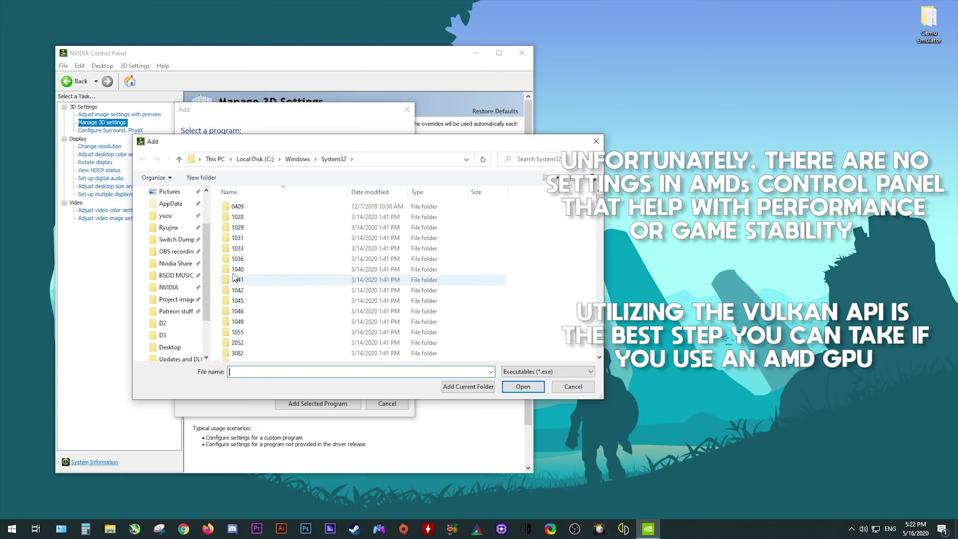
scroll(210, 275, "up", 2)
left_click(170, 211)
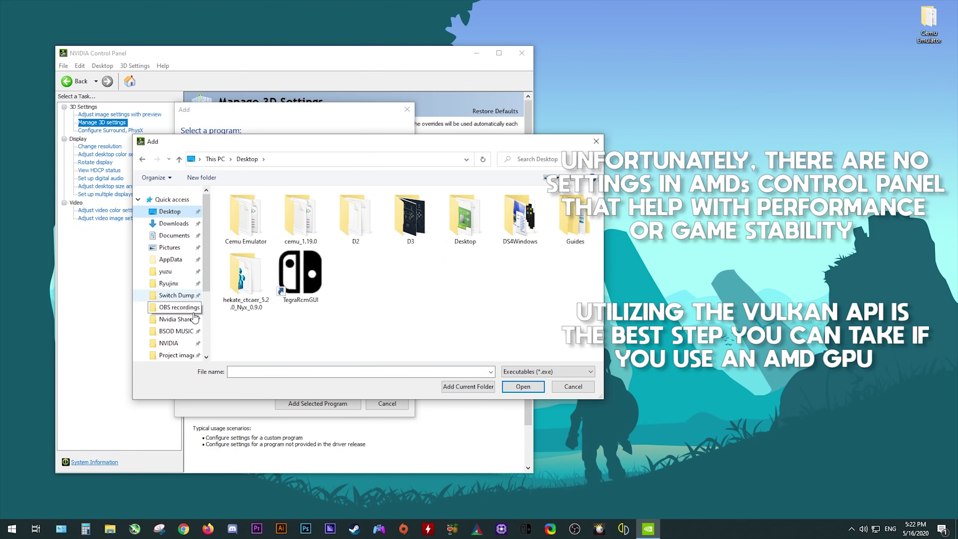
double_click(298, 232)
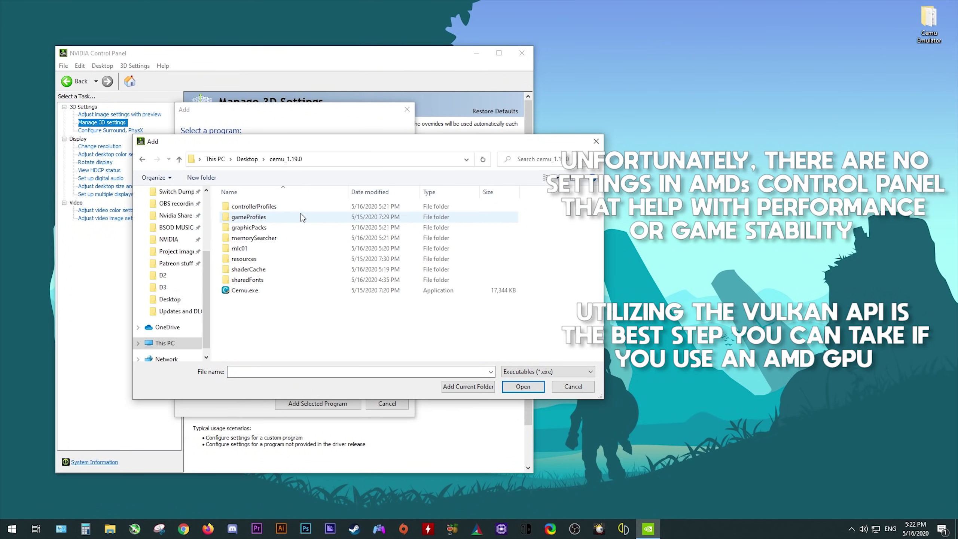
left_click(246, 291)
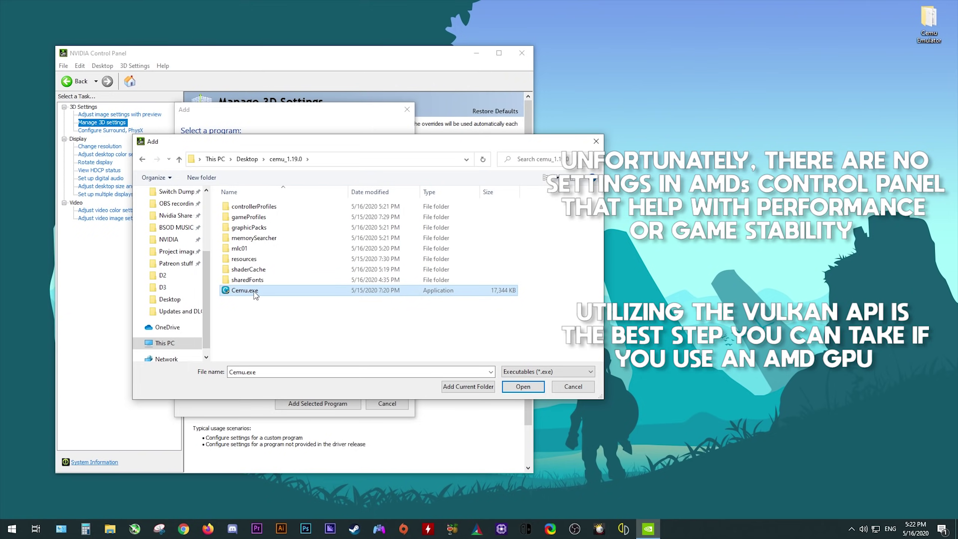
left_click(525, 388)
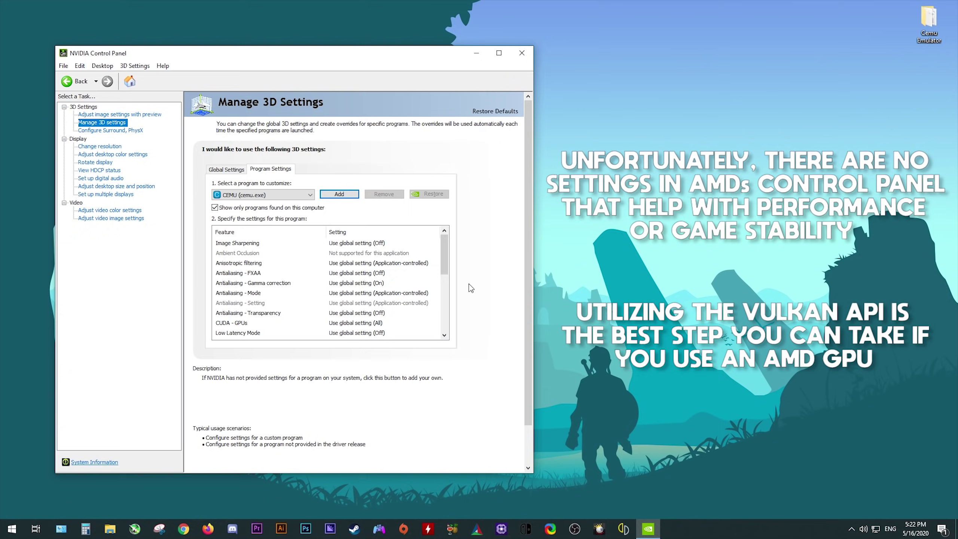
Set Cemu's vertical sync to Off.
left_click_drag(443, 250, 446, 336)
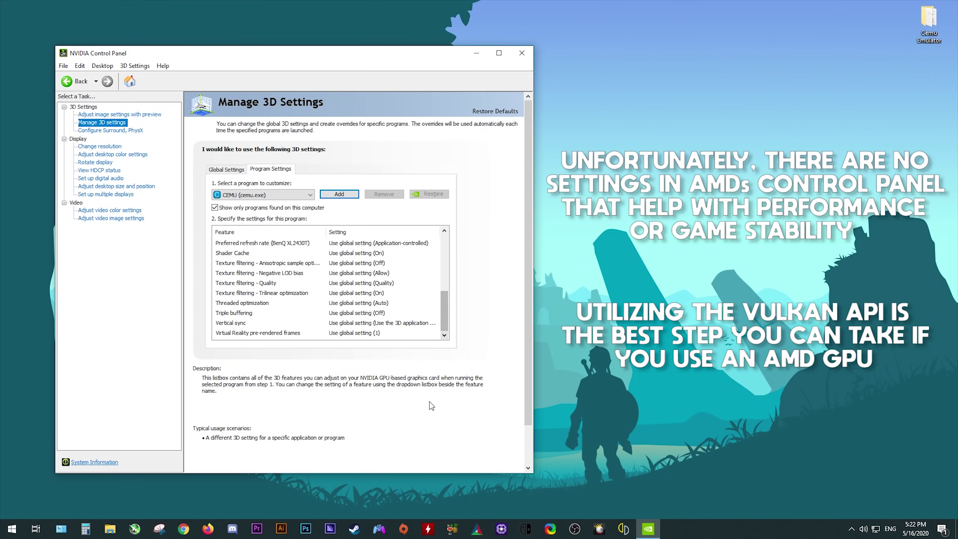
left_click(375, 323)
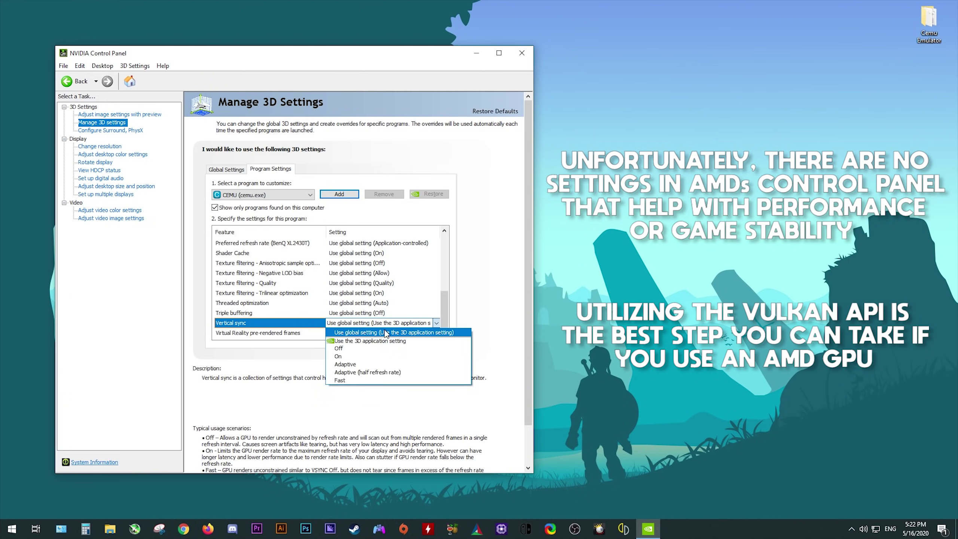
left_click(352, 348)
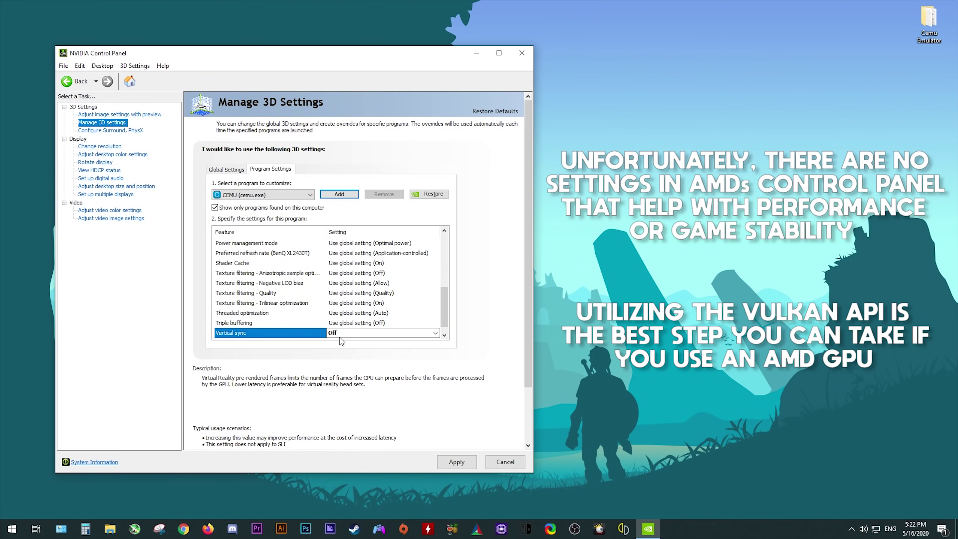
left_click(421, 334)
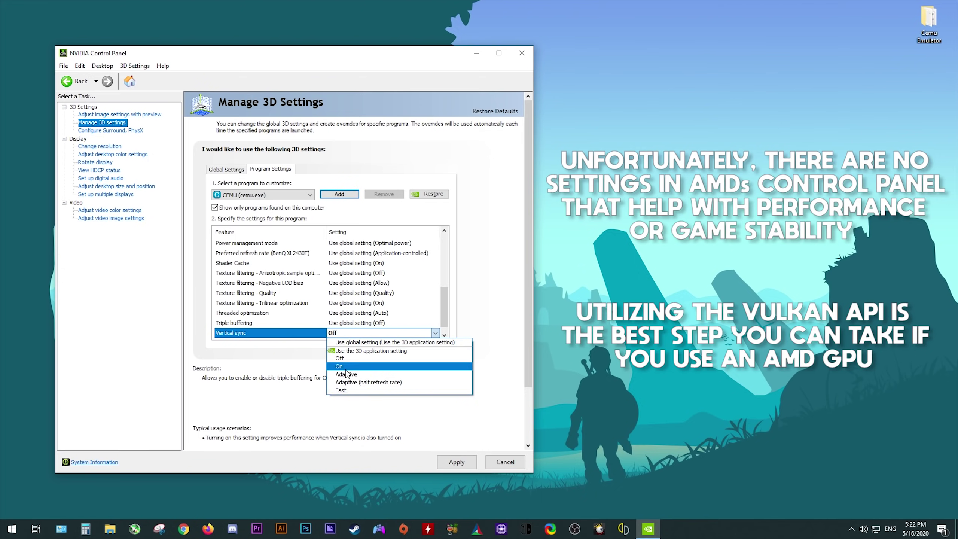
left_click(342, 358)
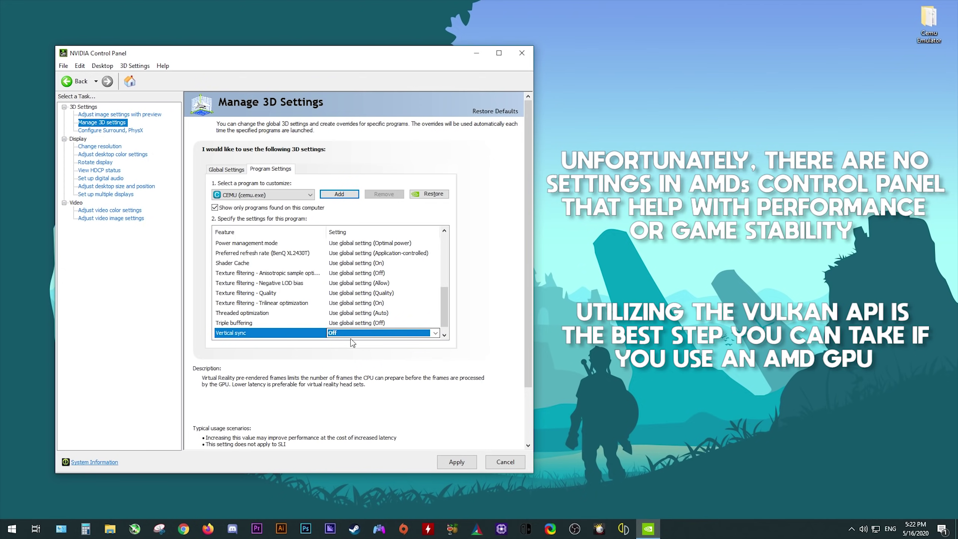
Set both triple buffering and threaded optimization to On for Cemu.
left_click(385, 324)
left_click(338, 348)
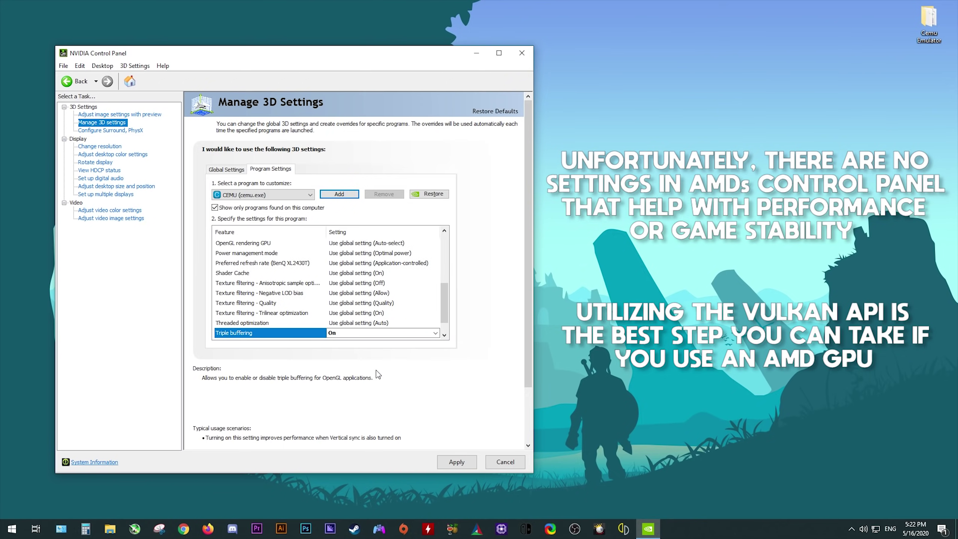
left_click(378, 323)
left_click(338, 356)
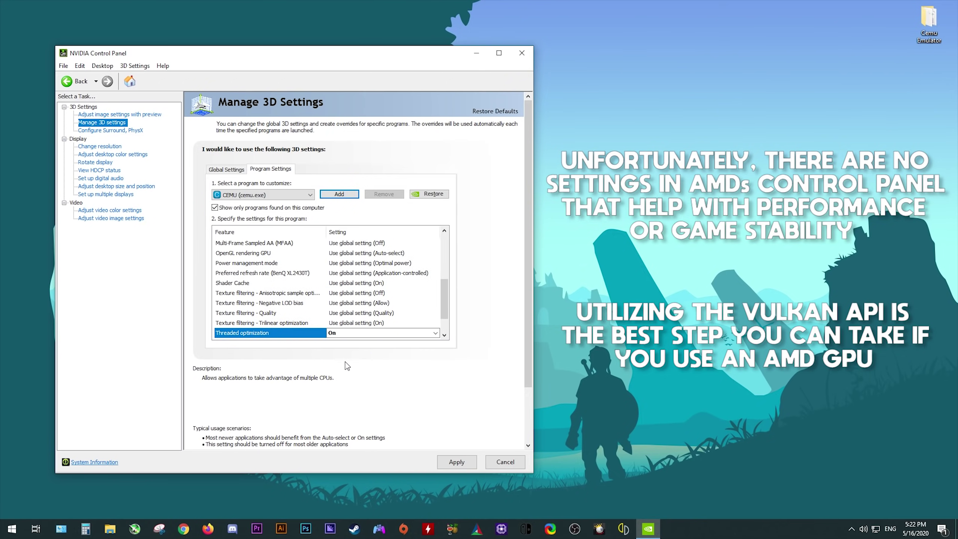
Set Cemu's power management mode to Prefer maximum performance and its OpenGL rendering GPU to GeForce GTX 1080 Ti.
left_click(394, 263)
left_click(381, 302)
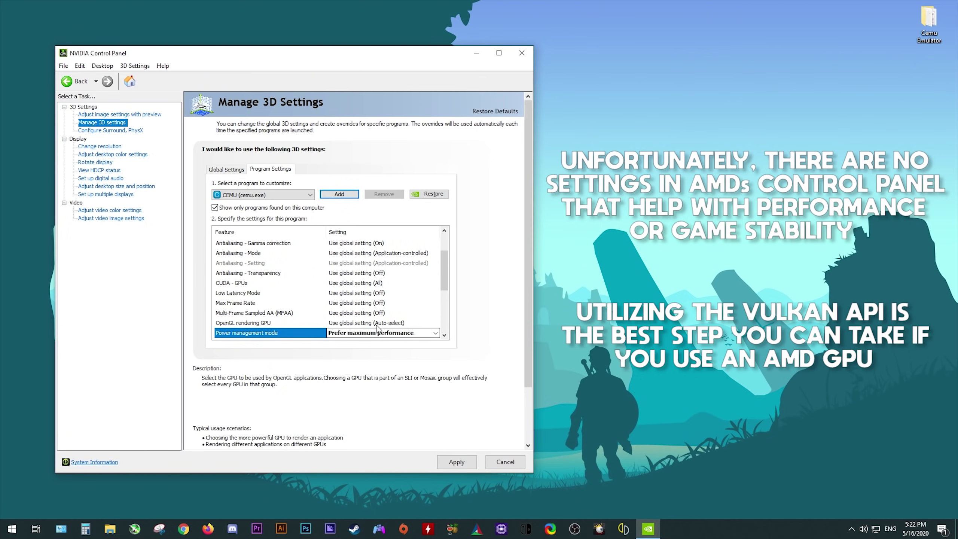
left_click(378, 323)
left_click(371, 349)
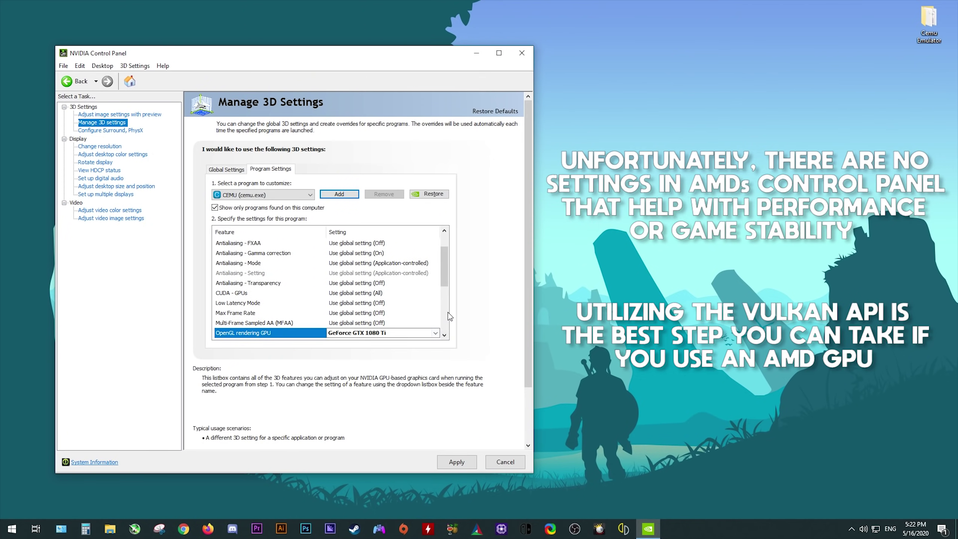
left_click_drag(445, 266, 443, 303)
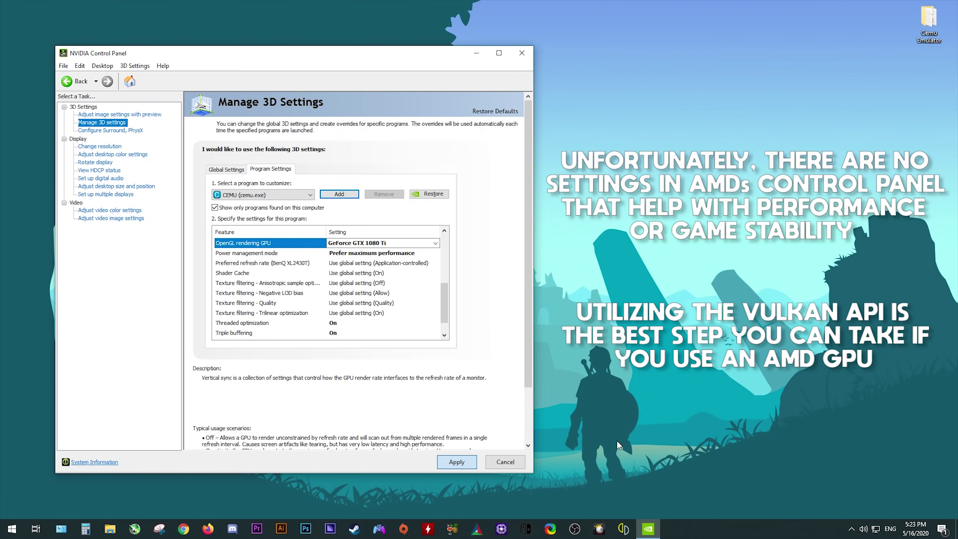
Apply the Cemu program settings and close the NVIDIA Control Panel.
key("Return")
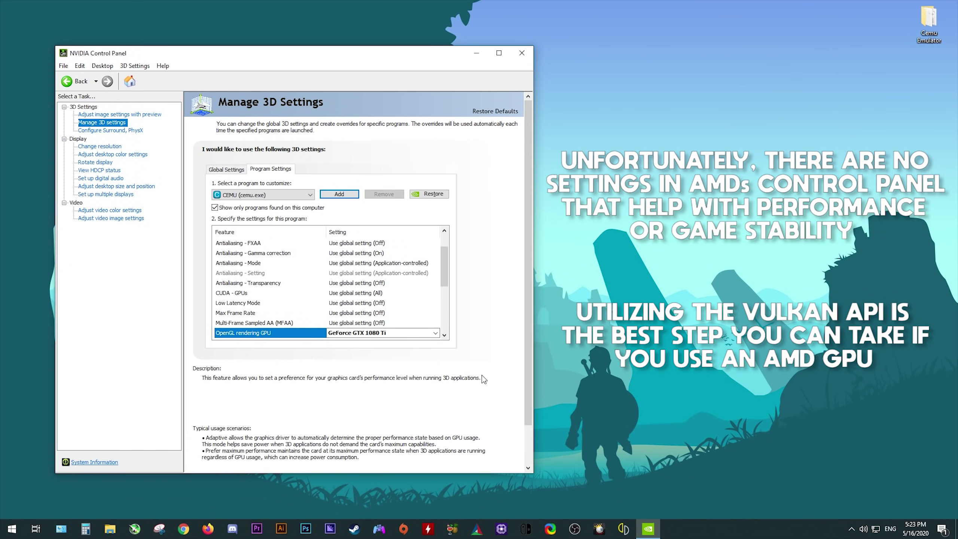
left_click(521, 54)
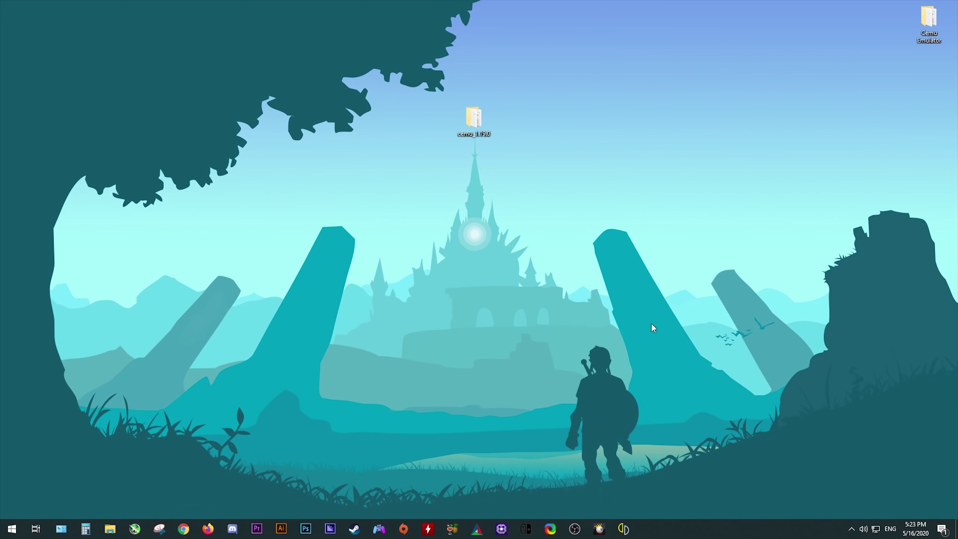
Launch Cemu from the desktop's cemu_1.19.0 folder and open its input settings.
double_click(480, 125)
double_click(338, 265)
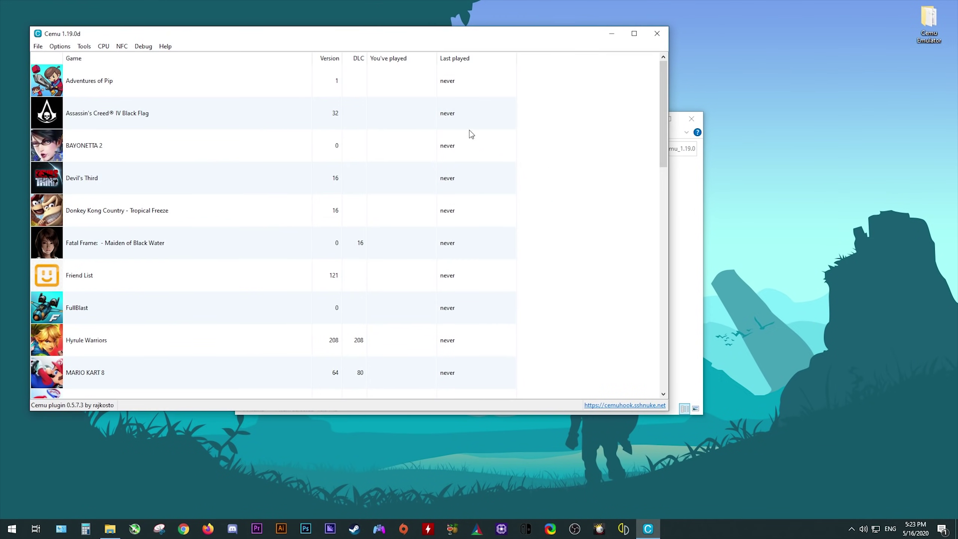
left_click_drag(342, 39, 463, 76)
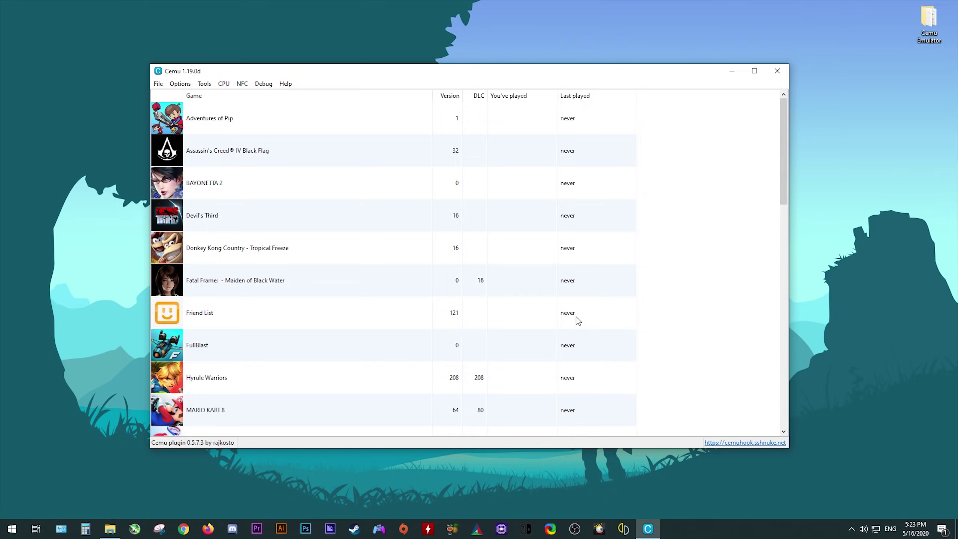
left_click(183, 85)
left_click(201, 153)
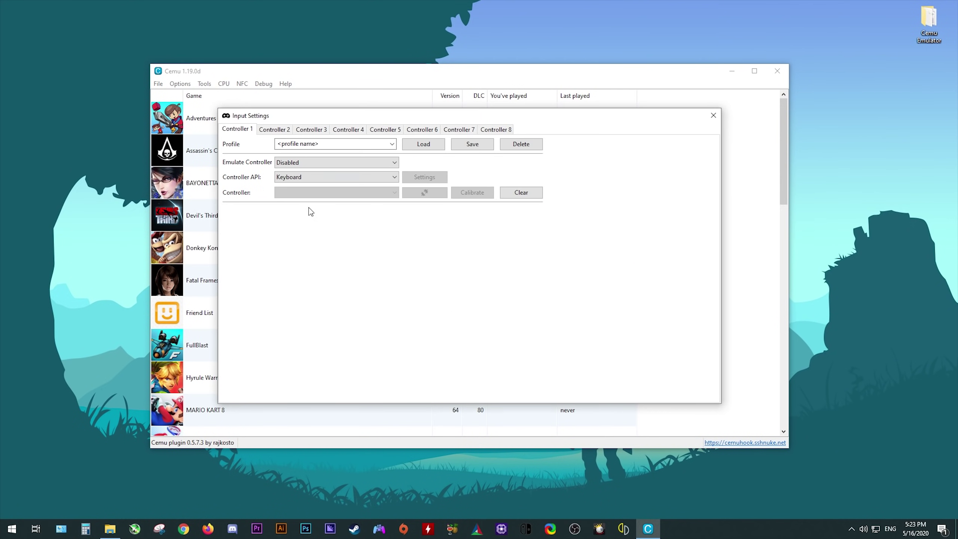
Switch to DS4Windows and check its UDP server address and port settings, minimizing it when done.
left_click(377, 533)
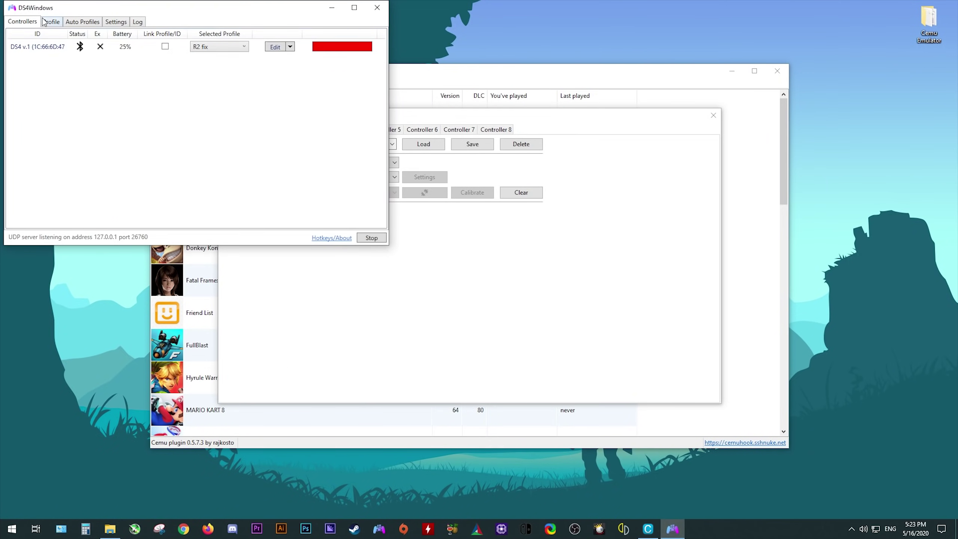
left_click_drag(123, 7, 136, 18)
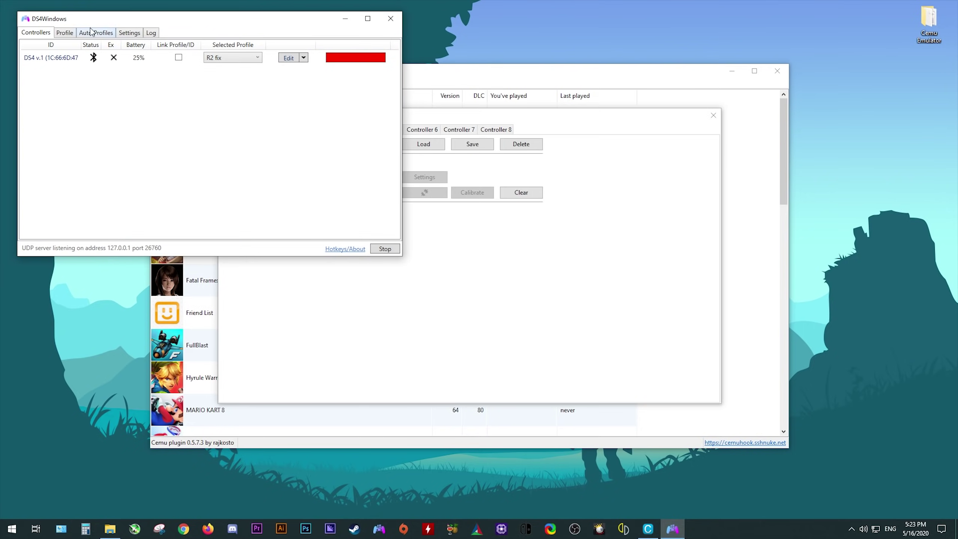
left_click(130, 33)
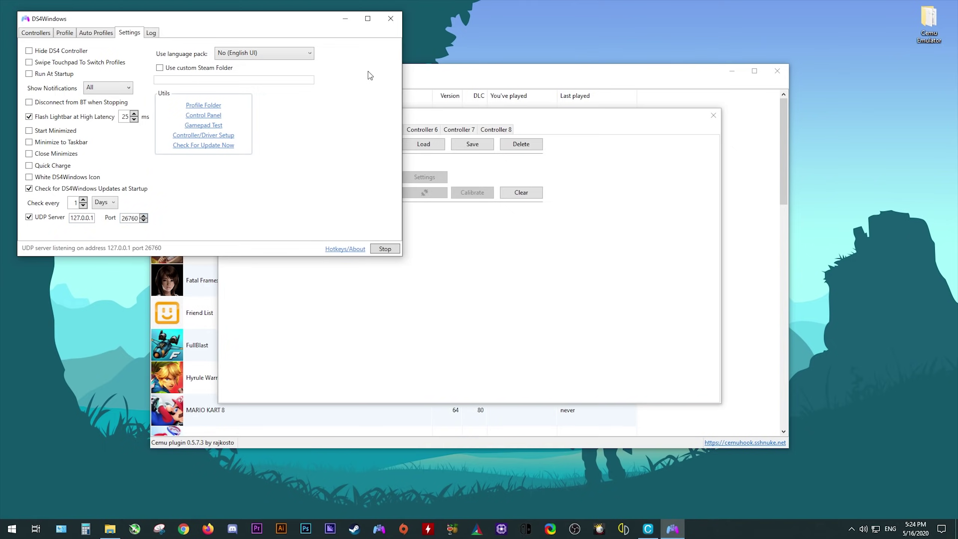
left_click(345, 18)
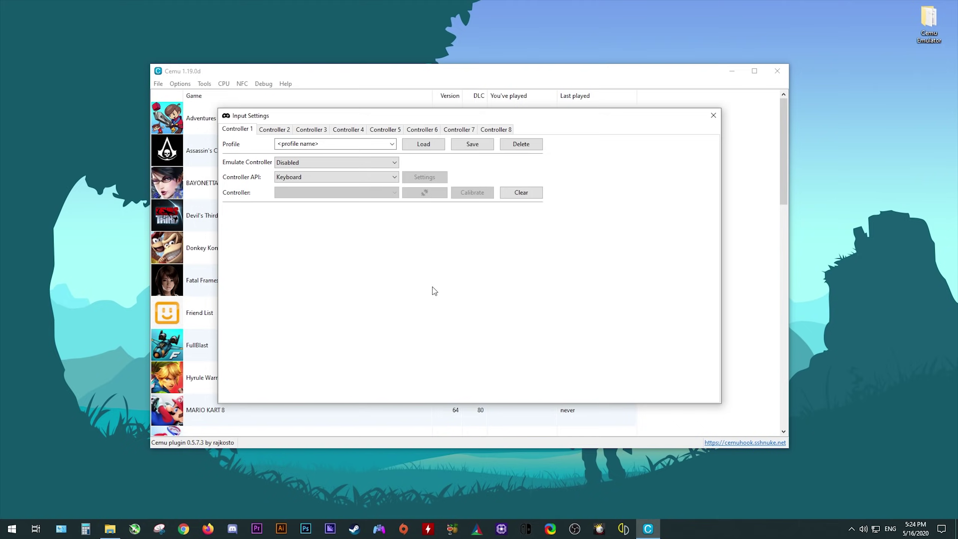
Set Controller 1 to emulate a Wii U Gamepad using the XInput API and the connected Controller 1 device.
left_click(383, 164)
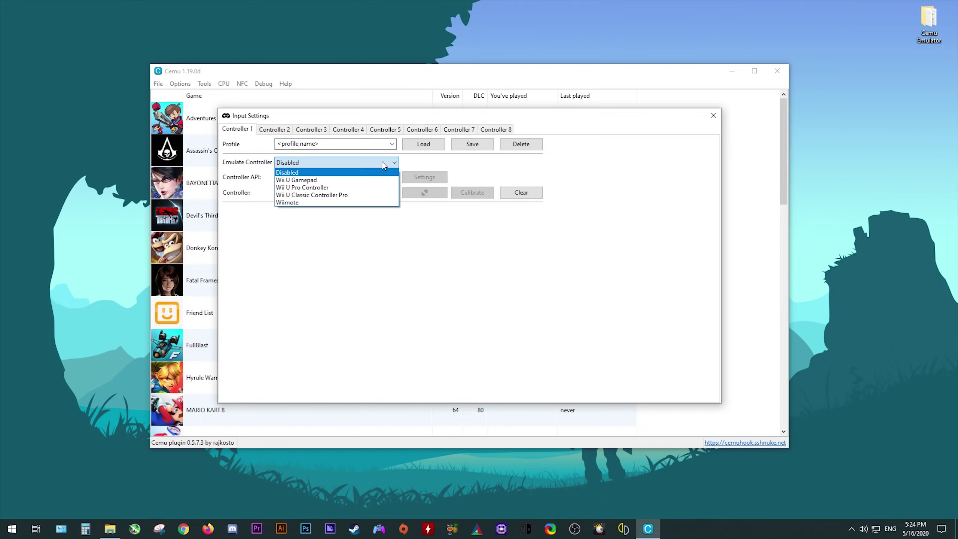
left_click(298, 180)
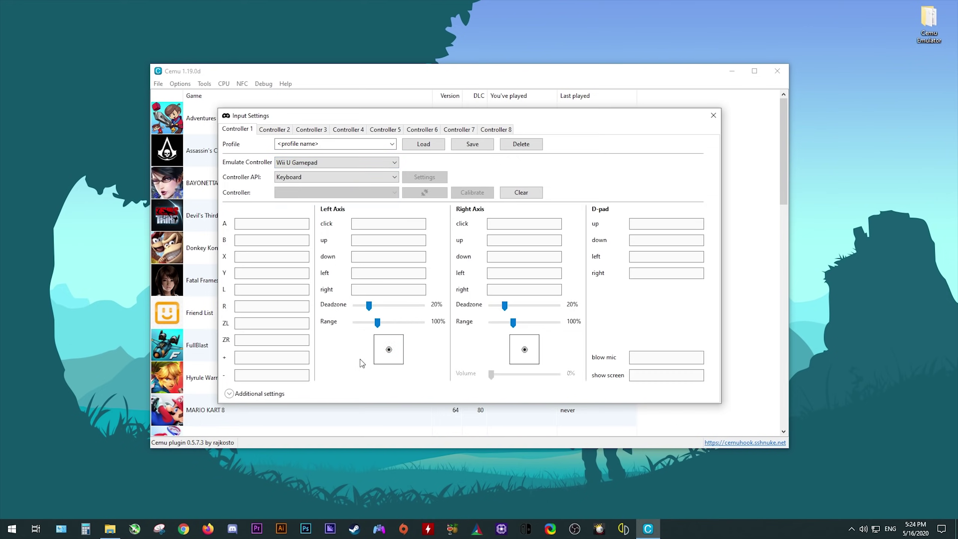
left_click(390, 177)
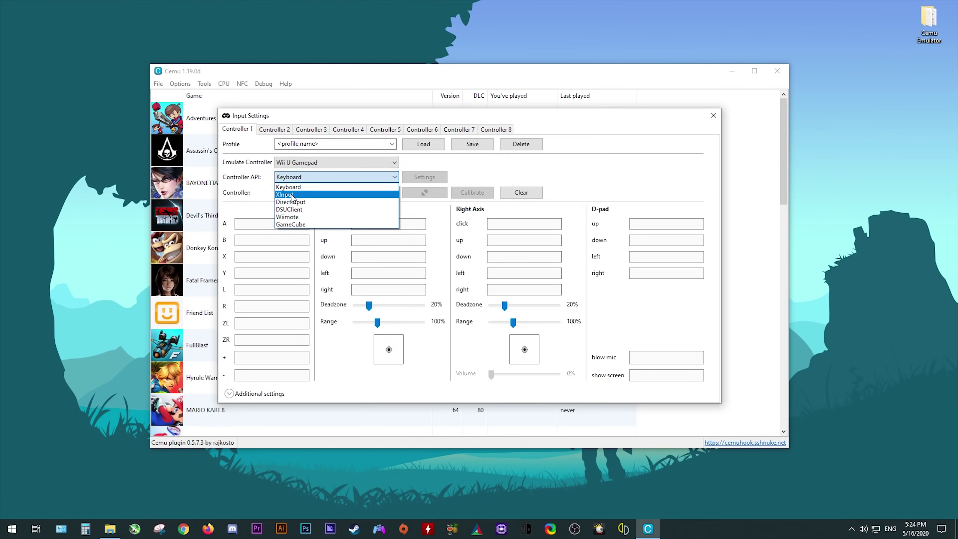
left_click(287, 195)
left_click(392, 192)
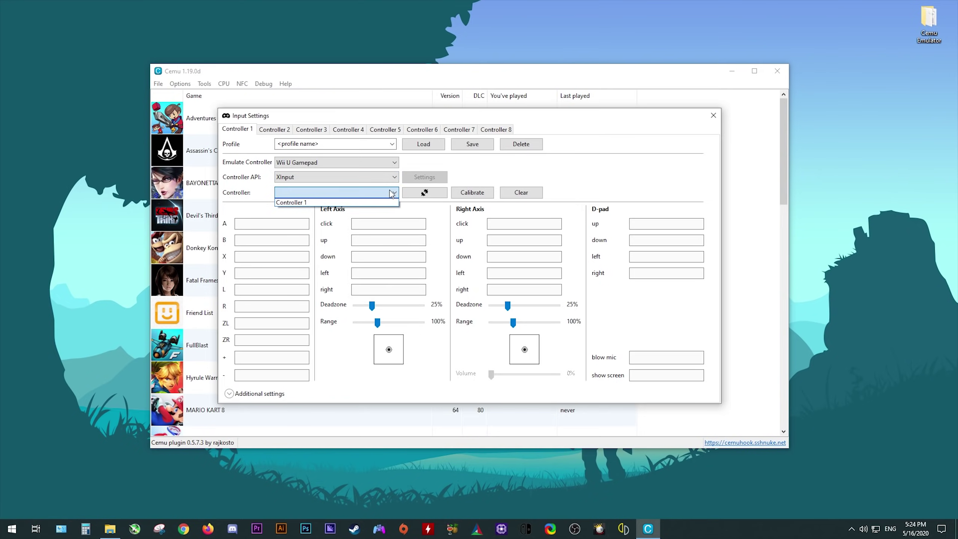
left_click(298, 203)
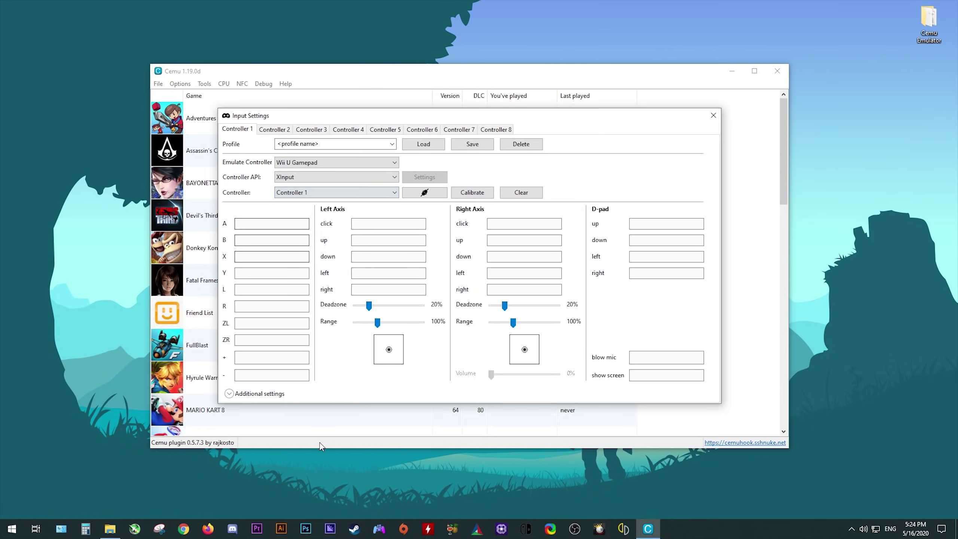
Map the Gamepad's buttons, sticks and D-pad to the controller with A/B and X/Y swapped, and assign blow mic to F.
left_click(276, 225)
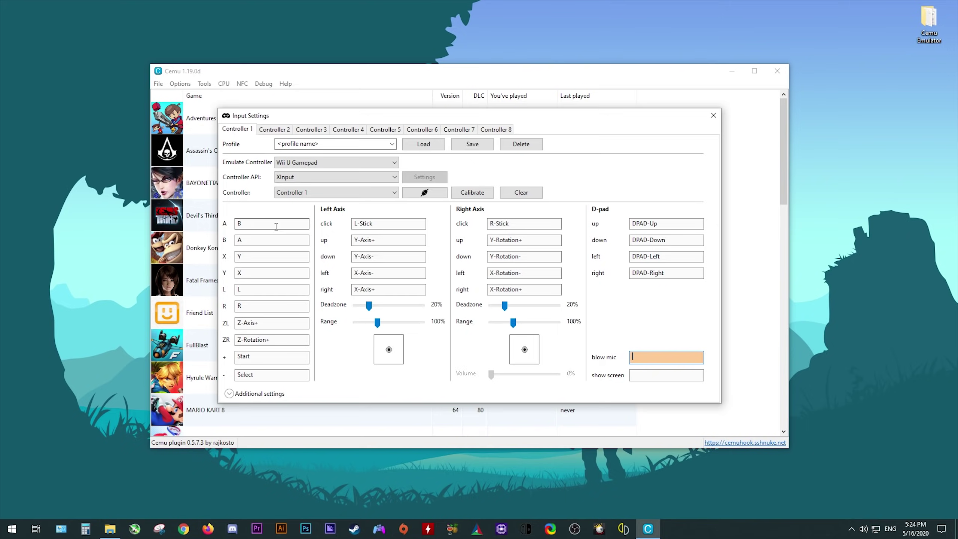
key("f")
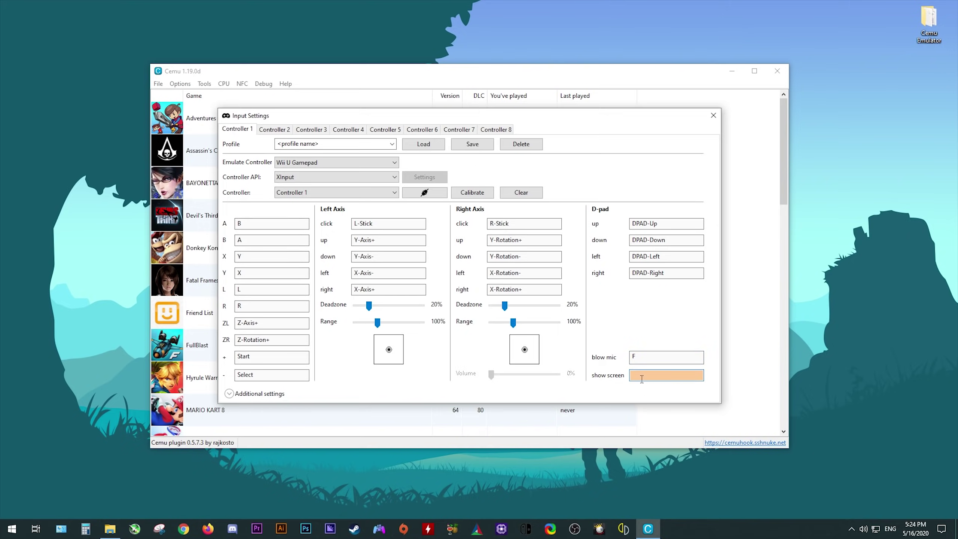
Set the Gamepad's rumble to 26% and both the left and right axis deadzones to 15%.
left_click(229, 393)
mouse_move(255, 412)
left_mouse_down()
mouse_move(274, 414)
mouse_move(265, 415)
left_mouse_up()
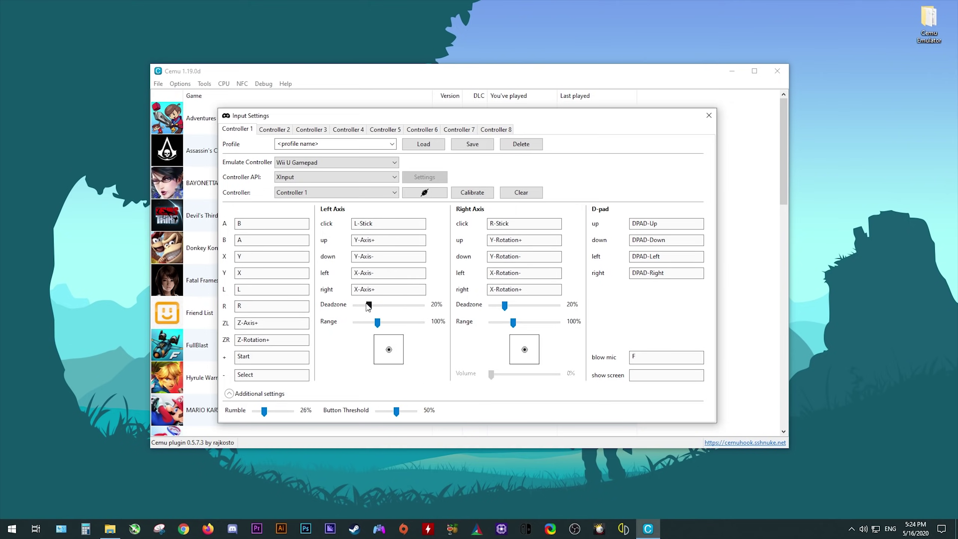
mouse_move(369, 305)
left_mouse_down()
mouse_move(376, 310)
mouse_move(368, 313)
left_mouse_up()
left_click_drag(505, 309, 502, 308)
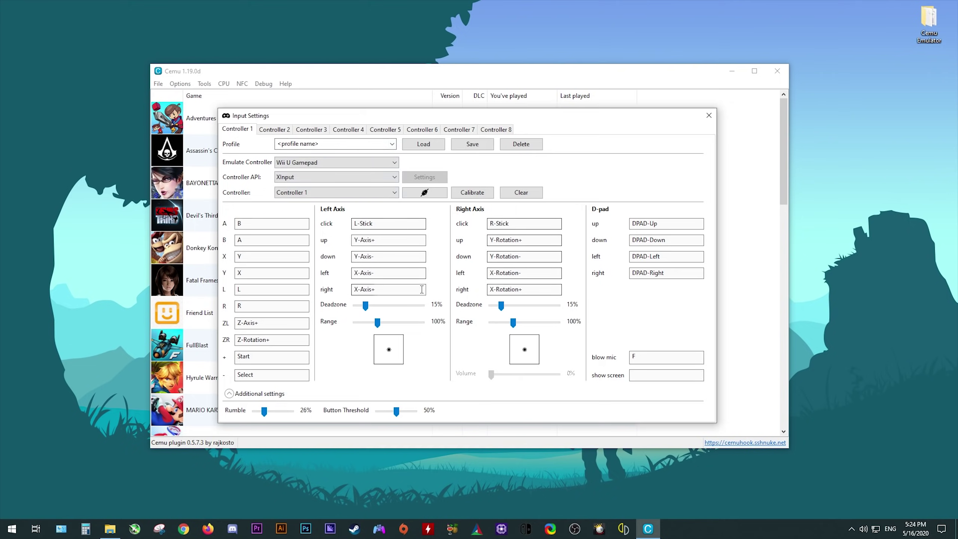
Save the Controller 1 configuration as a profile named DS4 1 and load that profile.
left_click(283, 144)
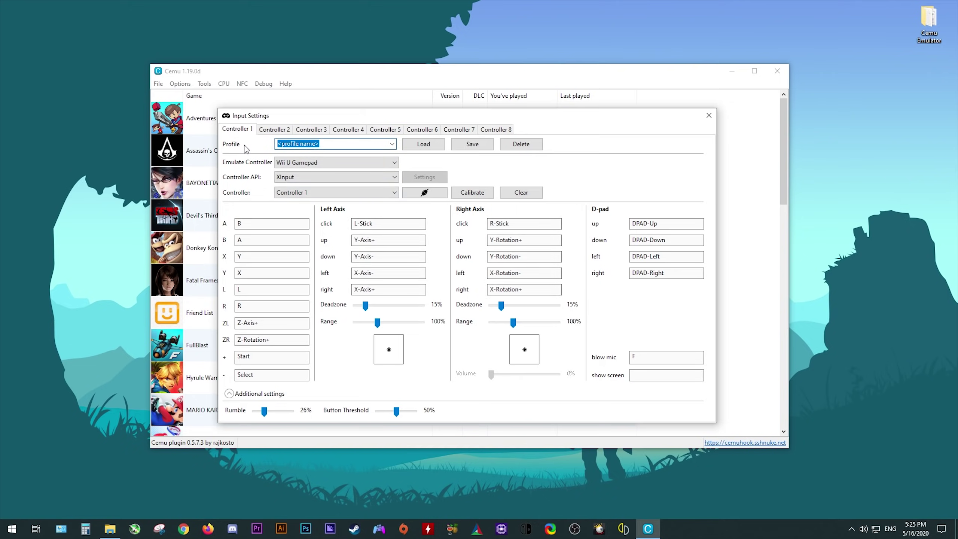
type("DS4 1")
left_click(476, 148)
left_click(392, 144)
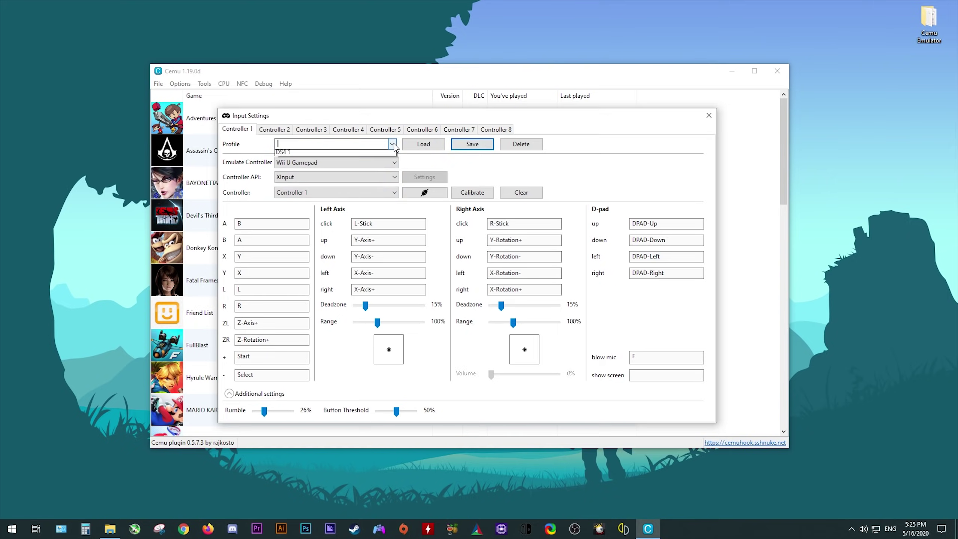
left_click(290, 154)
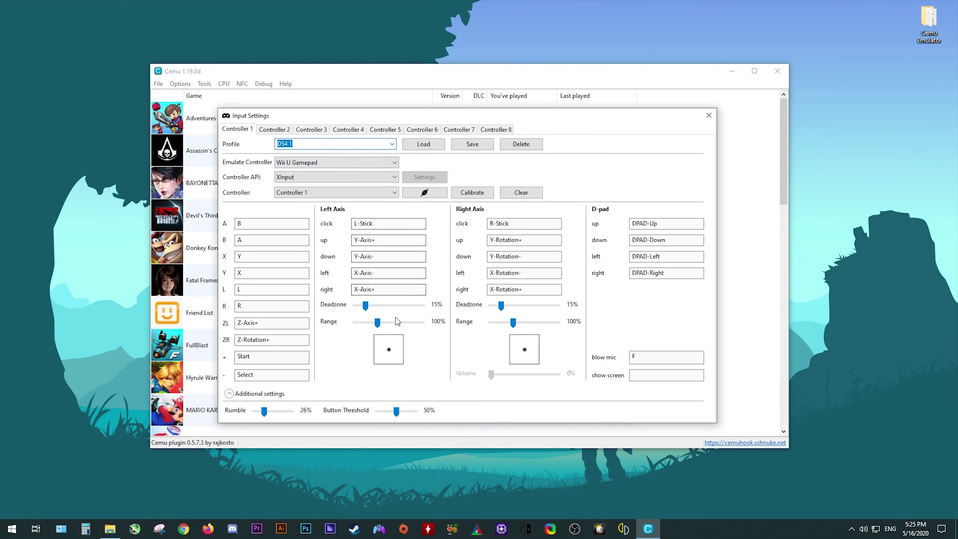
key("Tab")
key("Return")
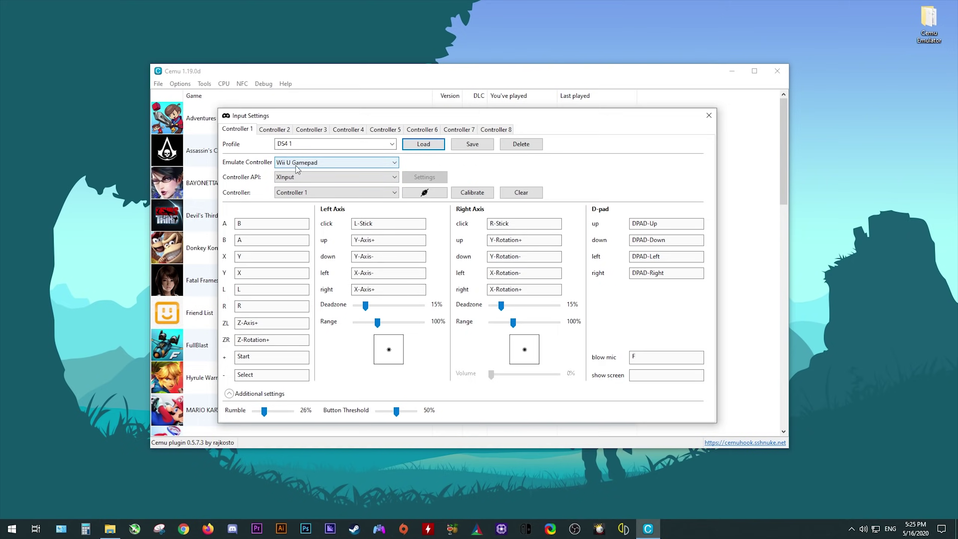
Set Controller 2 to emulate a Wii U Pro Controller, compare it with Controller 1, and close the input settings.
left_click(274, 129)
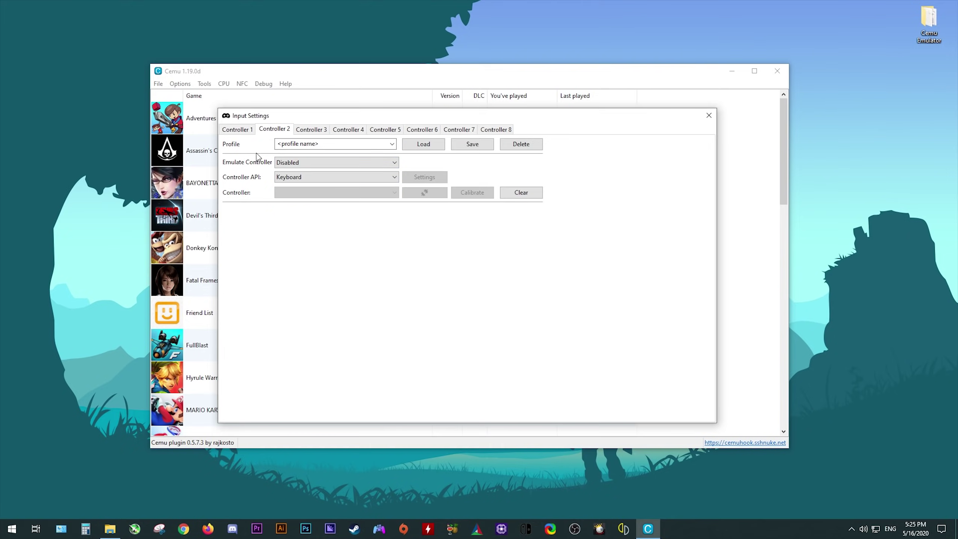
left_click(352, 162)
left_click(312, 187)
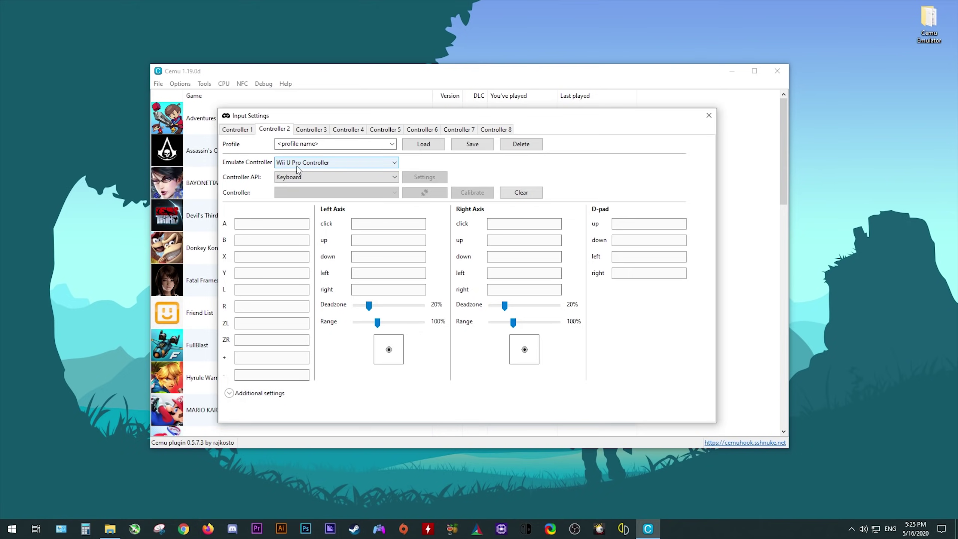
left_click(241, 130)
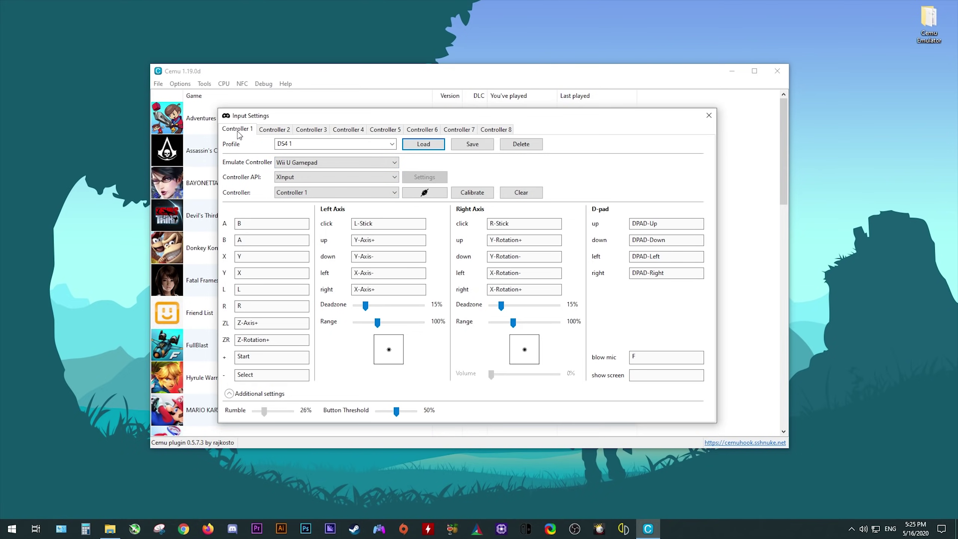
left_click(270, 130)
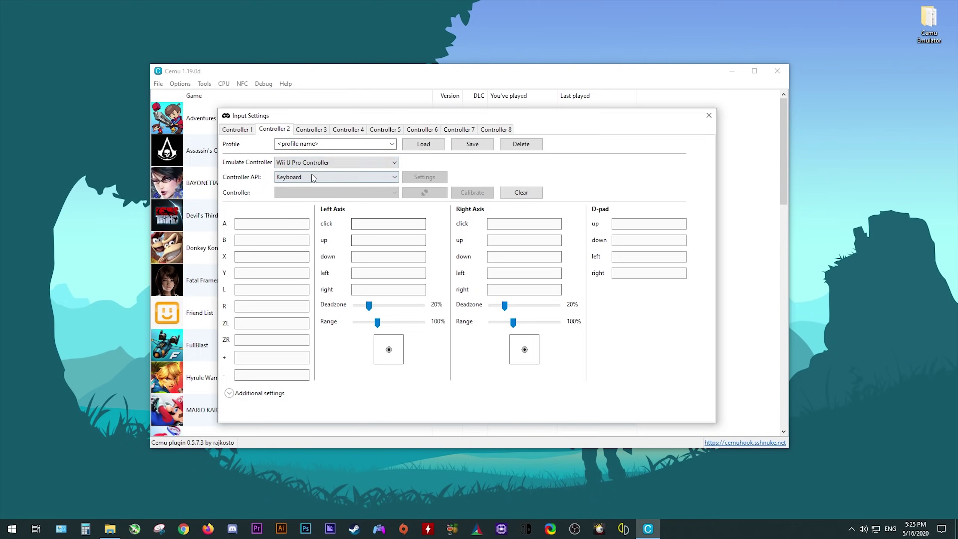
left_click(236, 132)
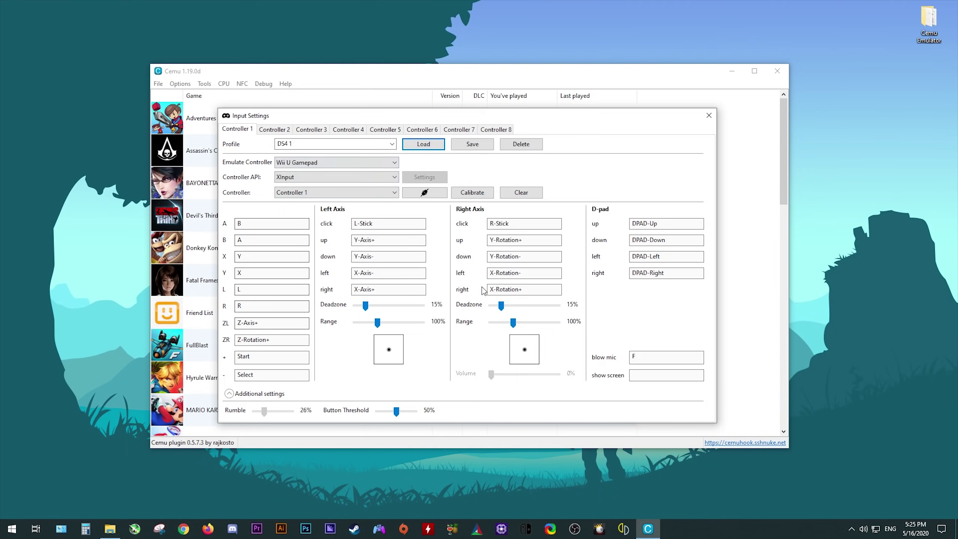
left_click(708, 115)
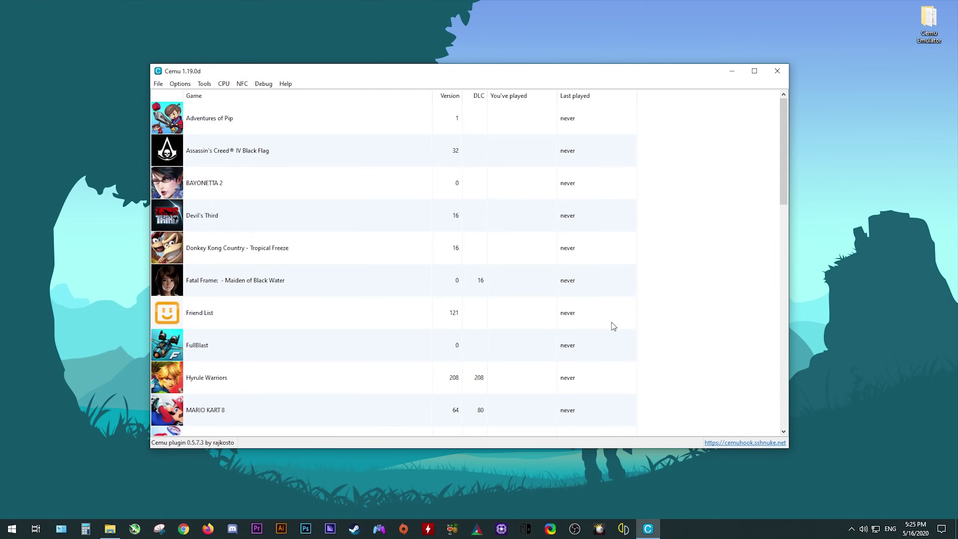
Set the GamePad motion source to the DSU1 controller by slot and recheck that selection.
left_click(159, 84)
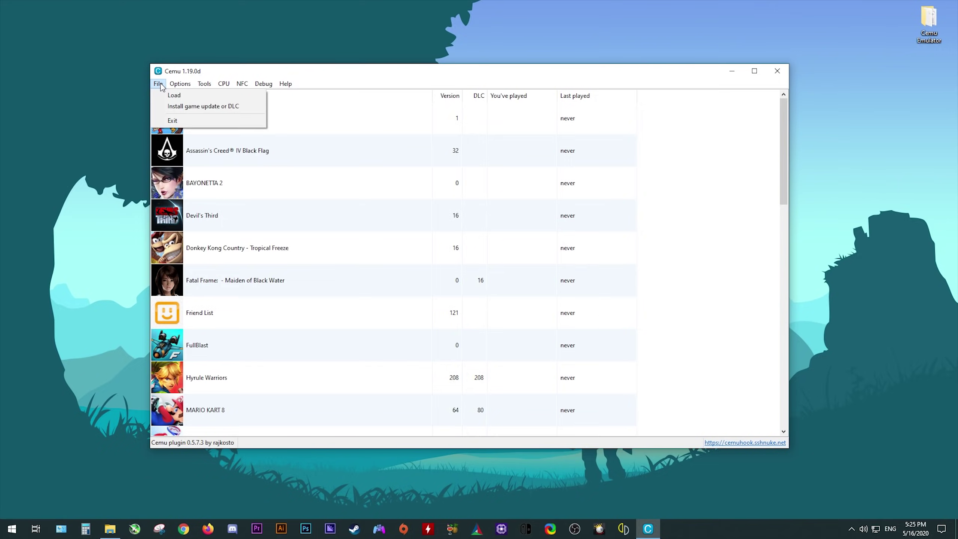
mouse_move(180, 86)
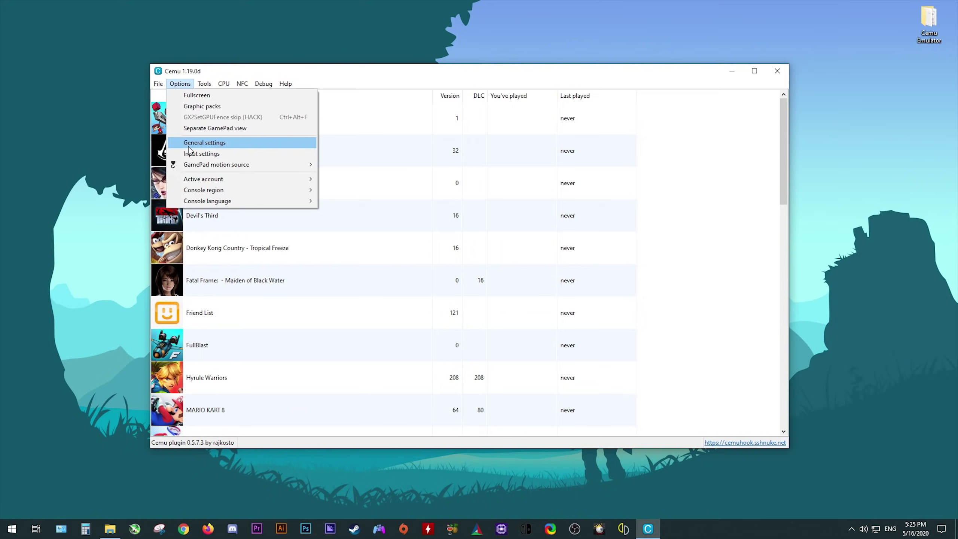
mouse_move(194, 166)
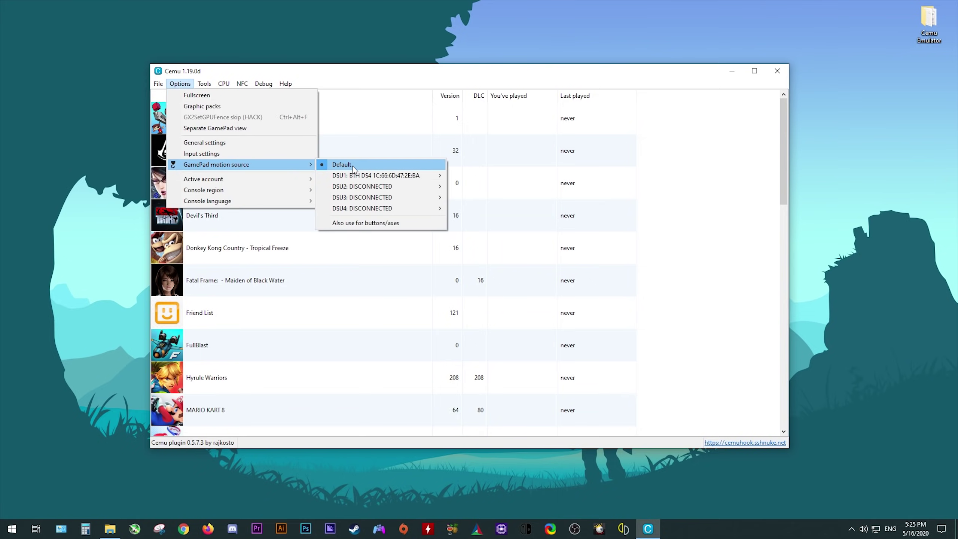
mouse_move(380, 175)
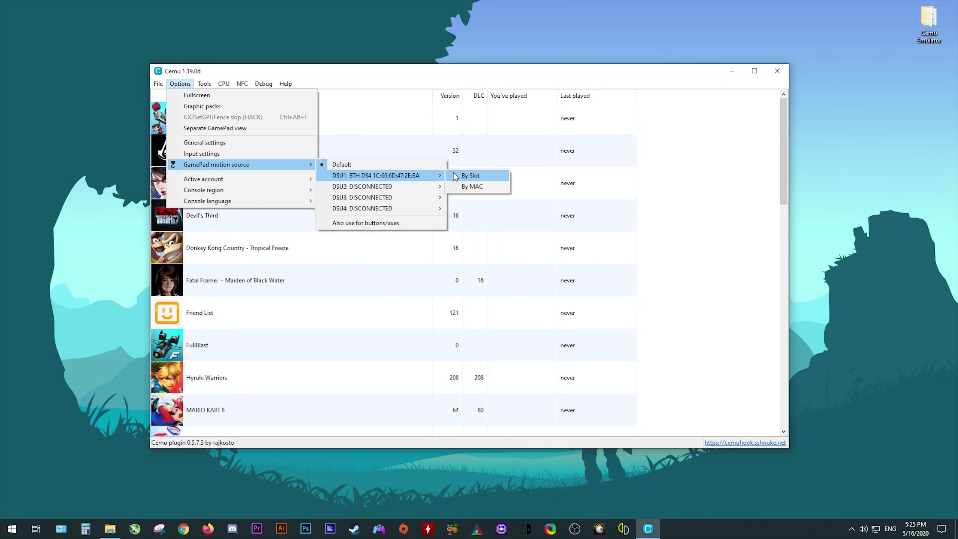
left_click(474, 176)
left_click(182, 83)
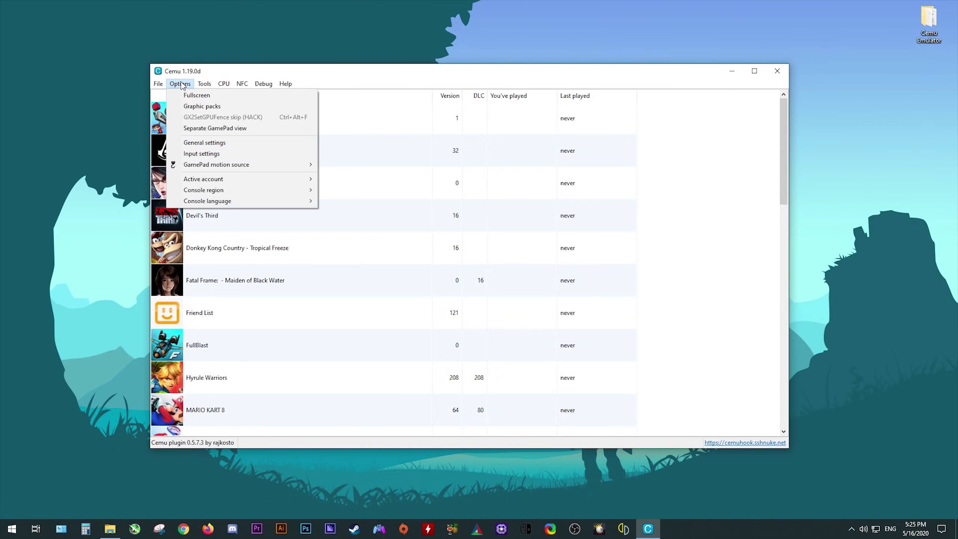
mouse_move(269, 172)
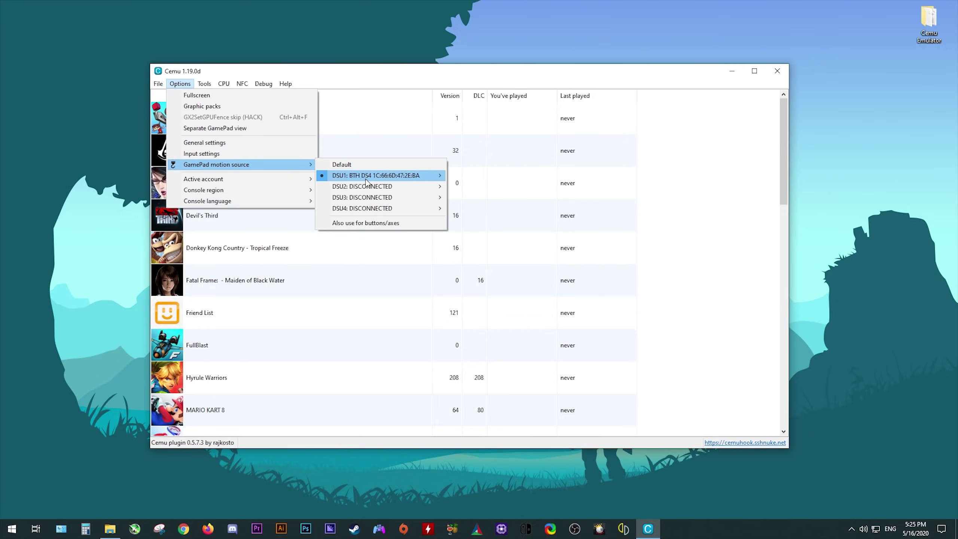
mouse_move(423, 176)
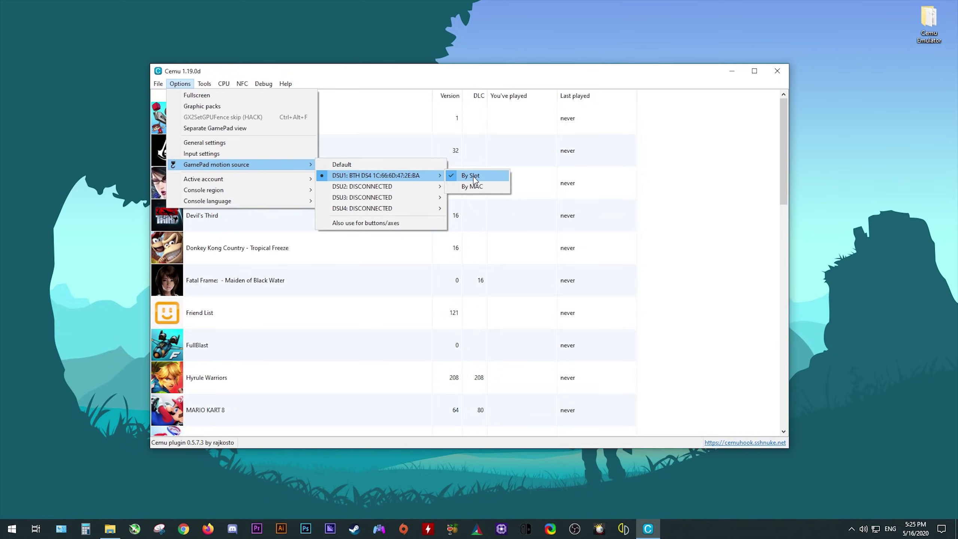
Check the UDP server settings in DS4Windows, compare them with Cemu's GamePad motion source options, and close DS4Windows.
left_click(519, 85)
left_click(379, 529)
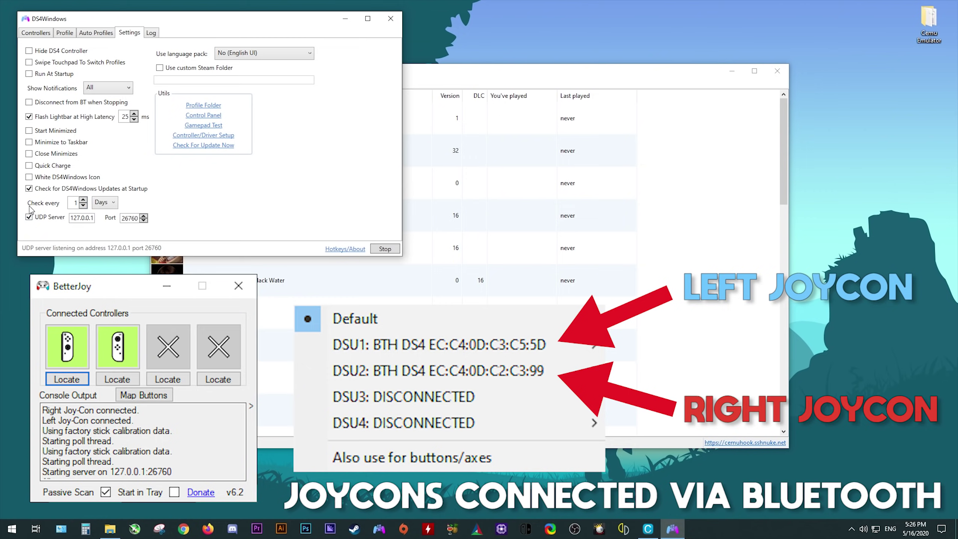
left_click(435, 75)
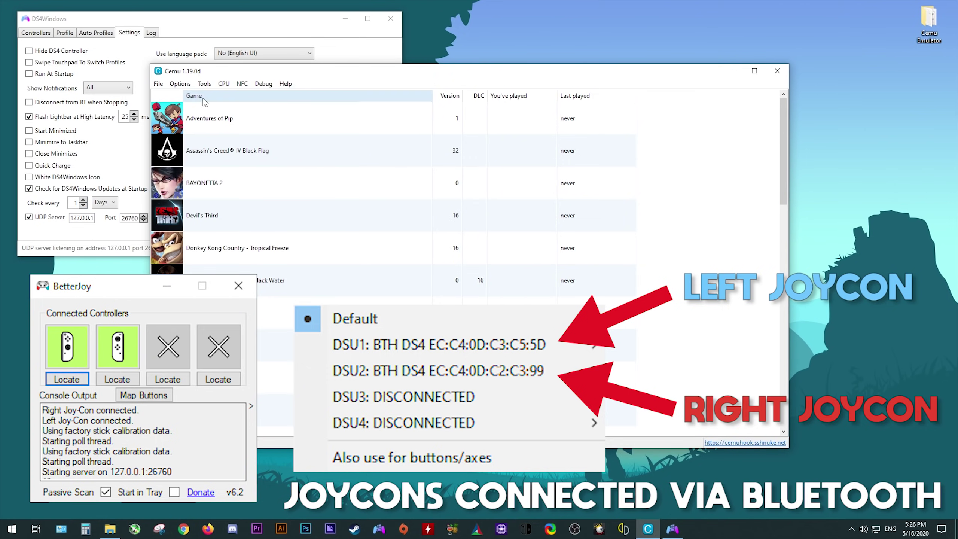
left_click(180, 84)
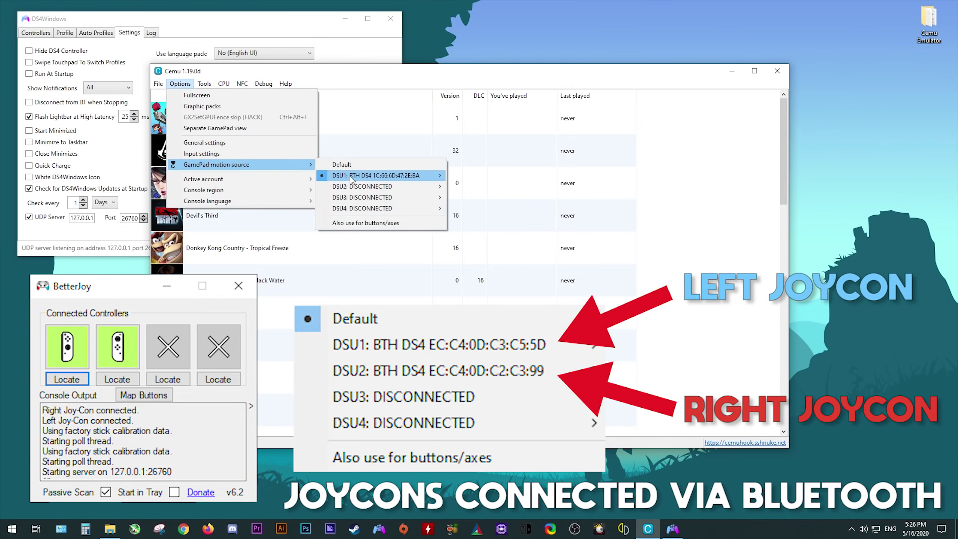
mouse_move(450, 176)
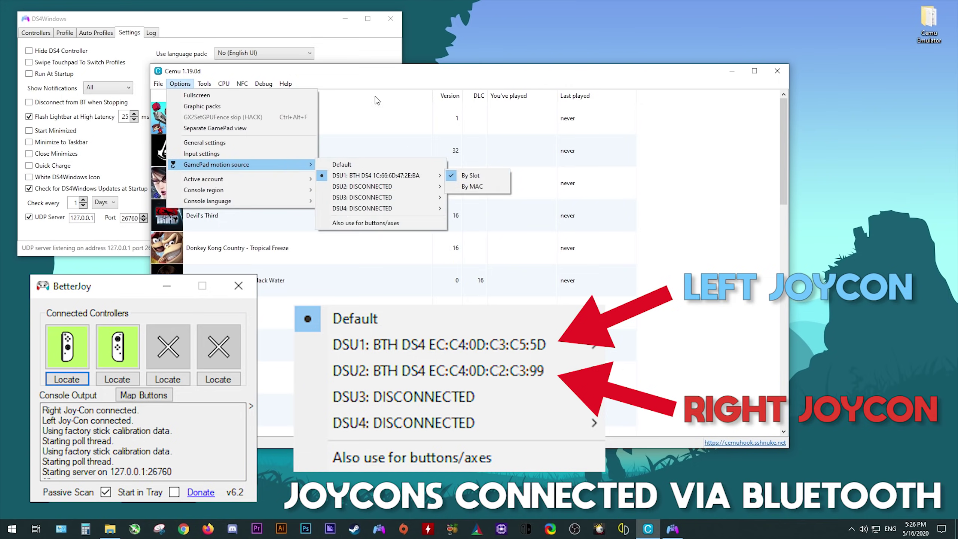
left_click(364, 72)
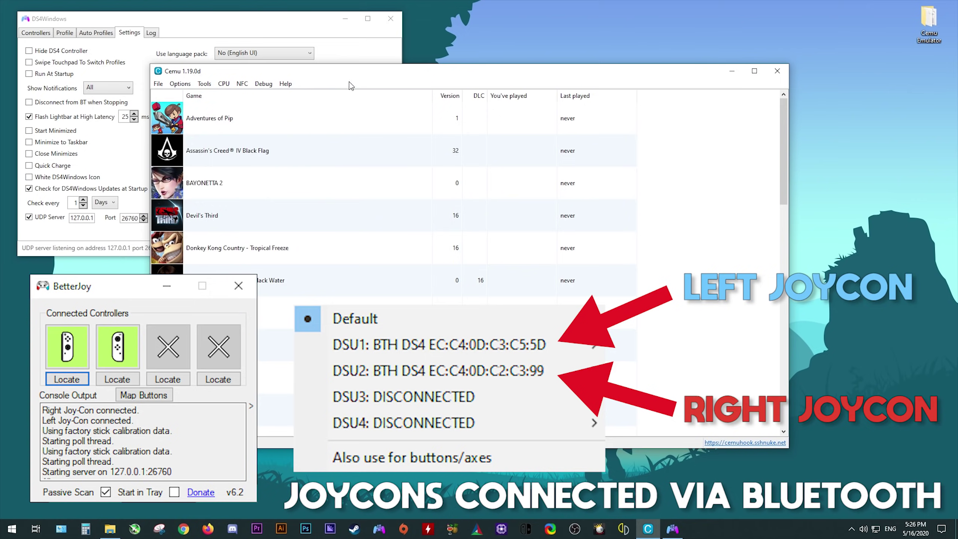
left_click(391, 18)
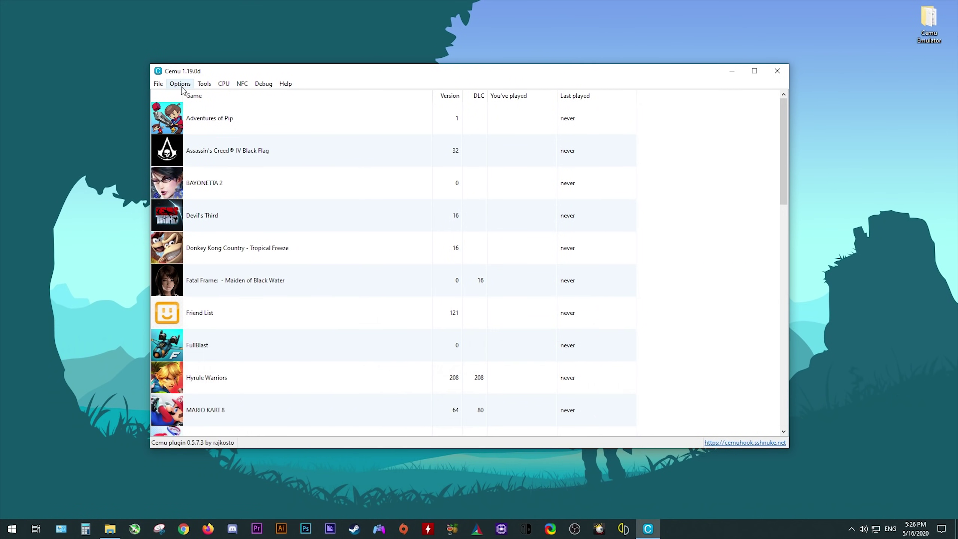
Mark Breath of the Wild, The Wind Waker HD and Super Smash Bros. for Wii U as favorites in the game list.
left_click_drag(780, 201, 767, 369)
left_click(262, 315)
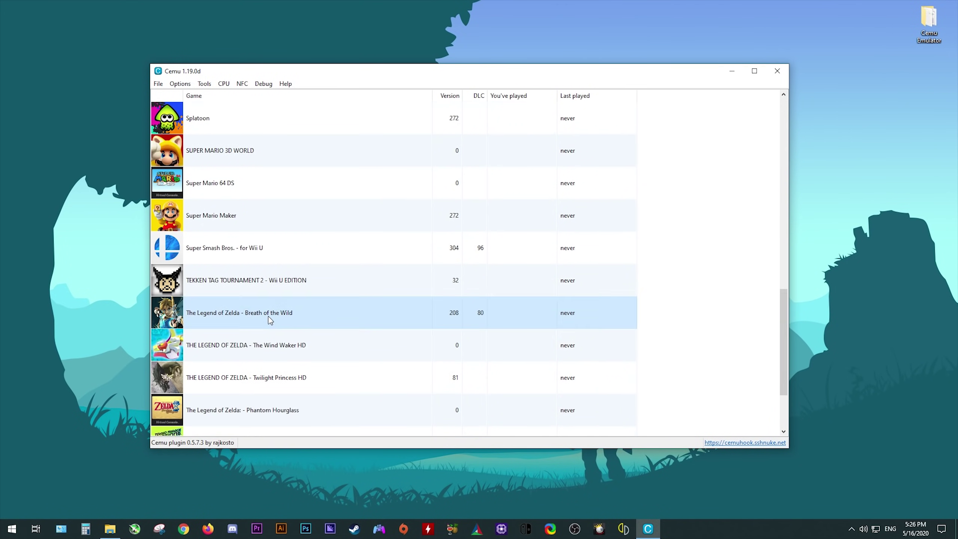
right_click(236, 313)
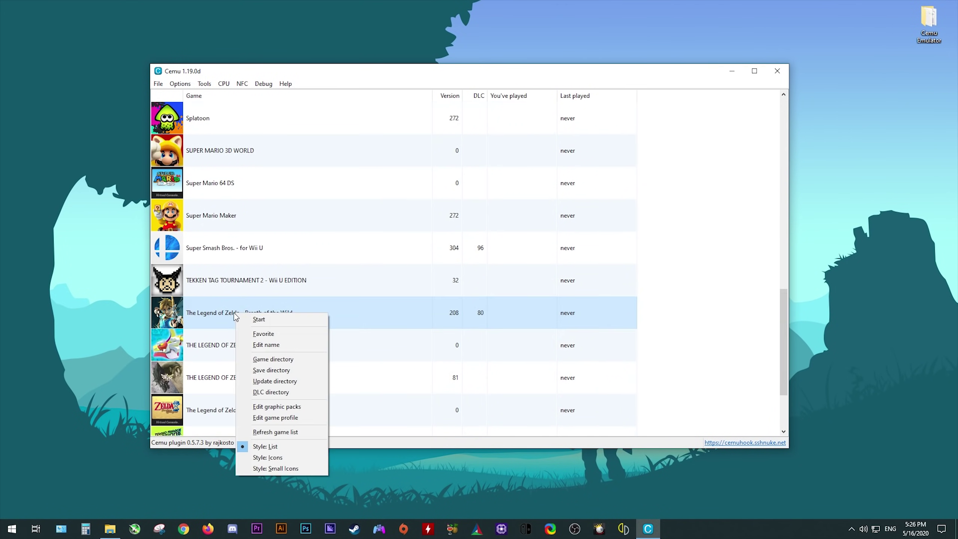
left_click(265, 334)
right_click(248, 342)
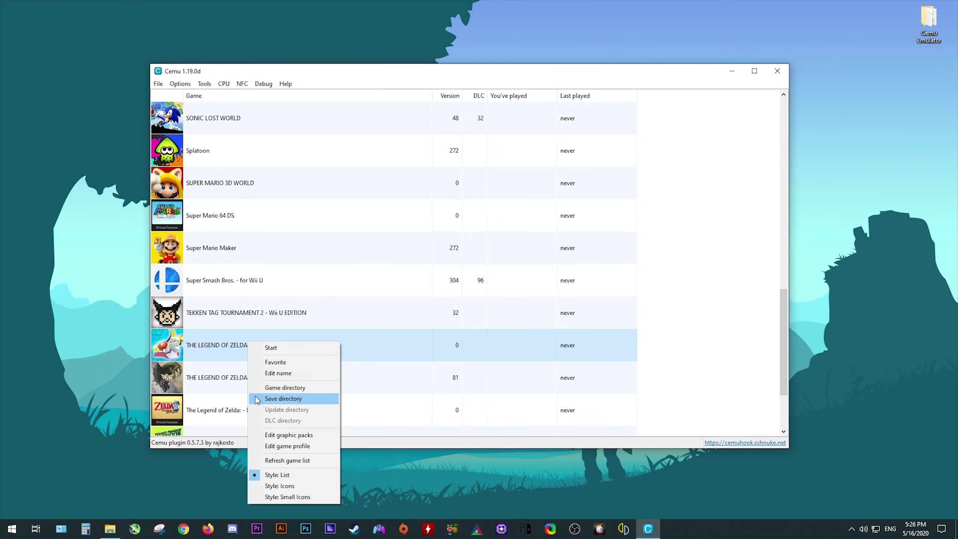
left_click(279, 361)
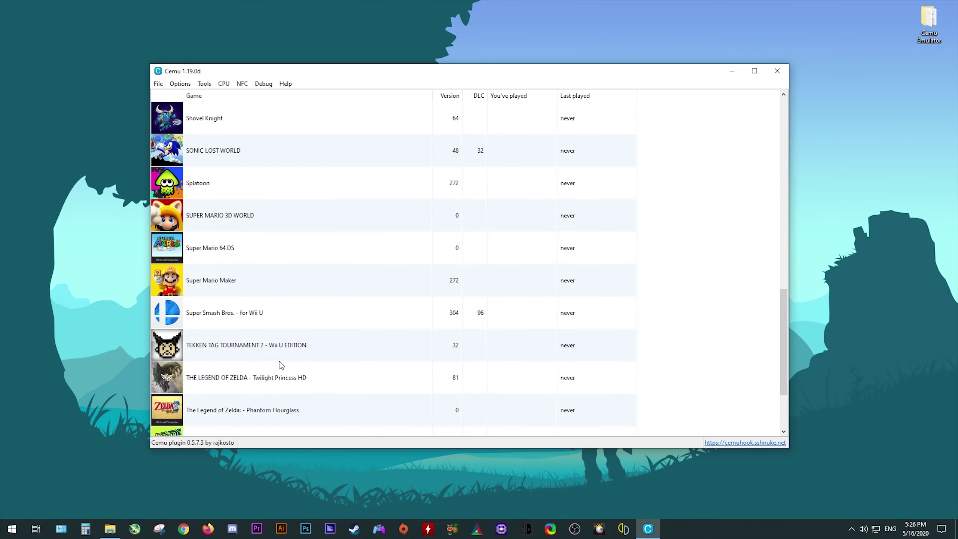
right_click(252, 321)
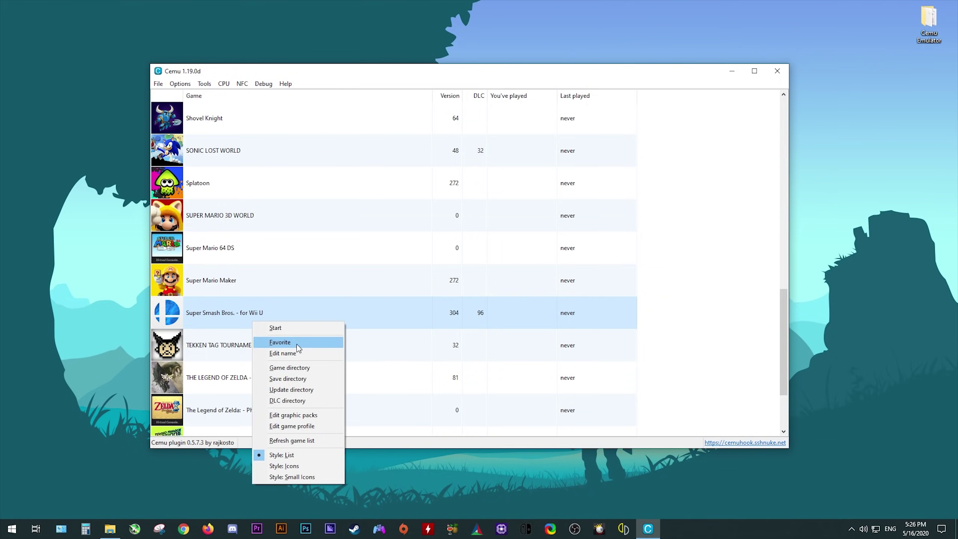
left_click(281, 342)
left_click_drag(783, 342, 717, 145)
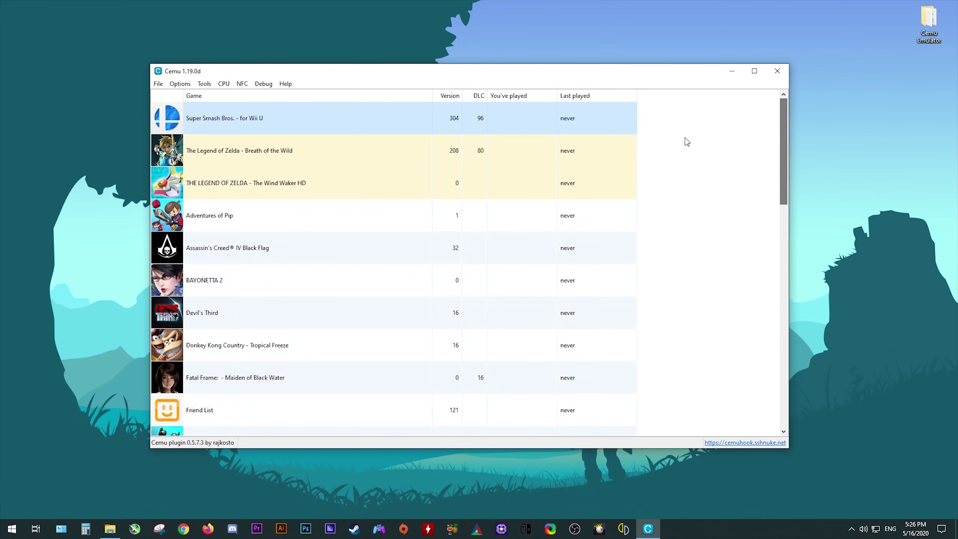
left_click(102, 254)
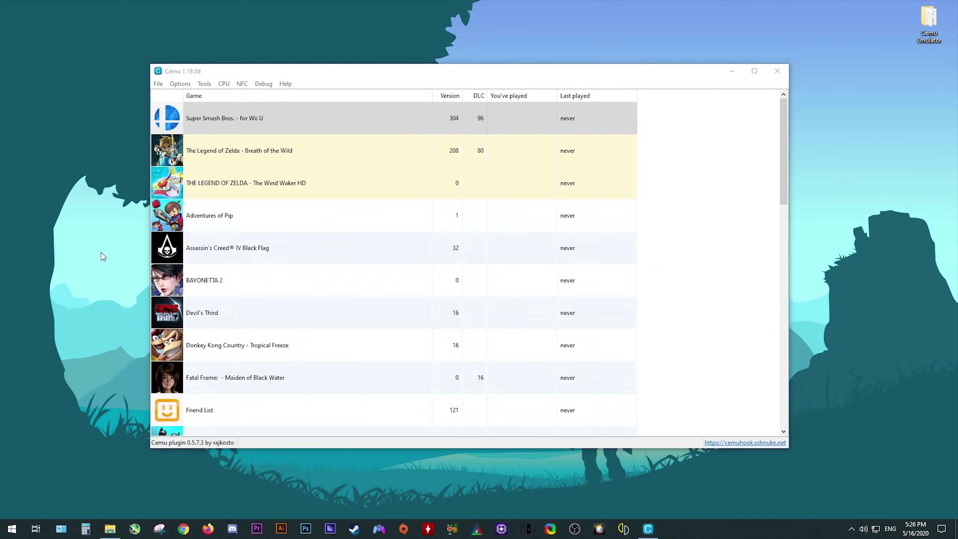
Set Breath of the Wild's game profile to Triplecore-Recompiler CPU mode with a thread quantum of 100000 cycles.
right_click(249, 151)
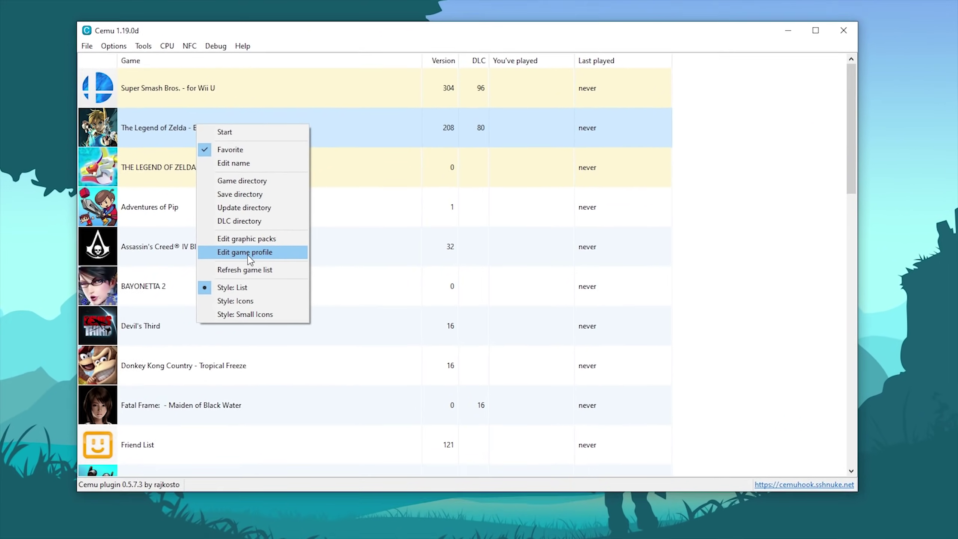
left_click(248, 256)
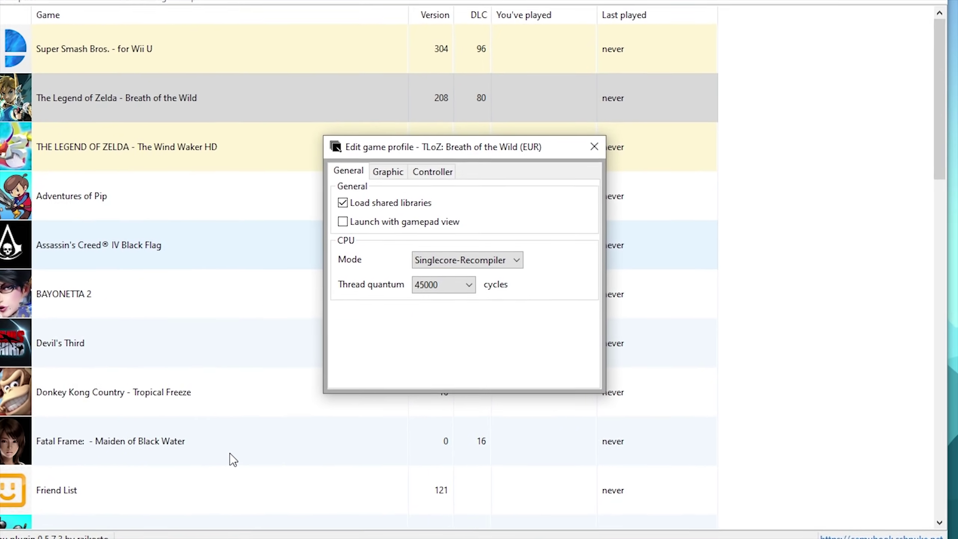
left_click(501, 264)
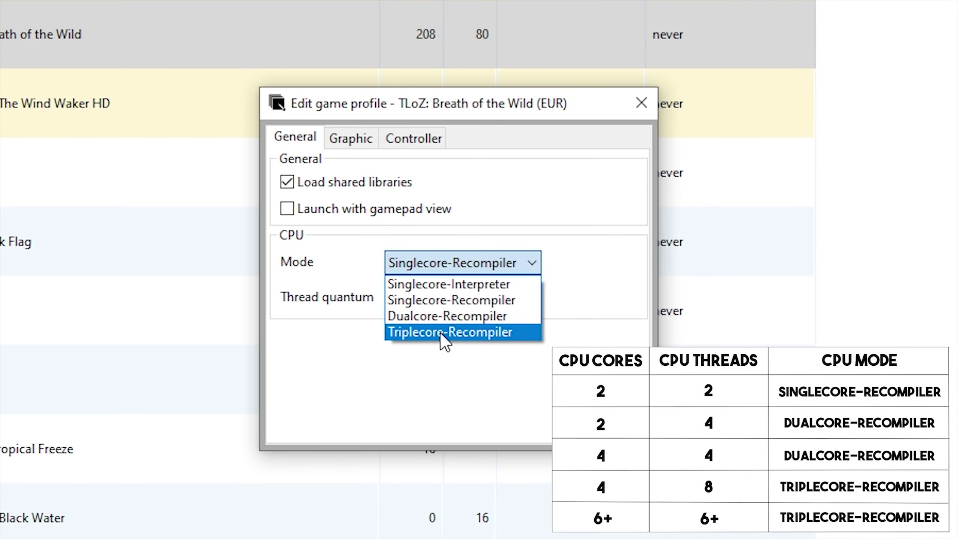
left_click(442, 332)
left_click(464, 297)
left_click(419, 384)
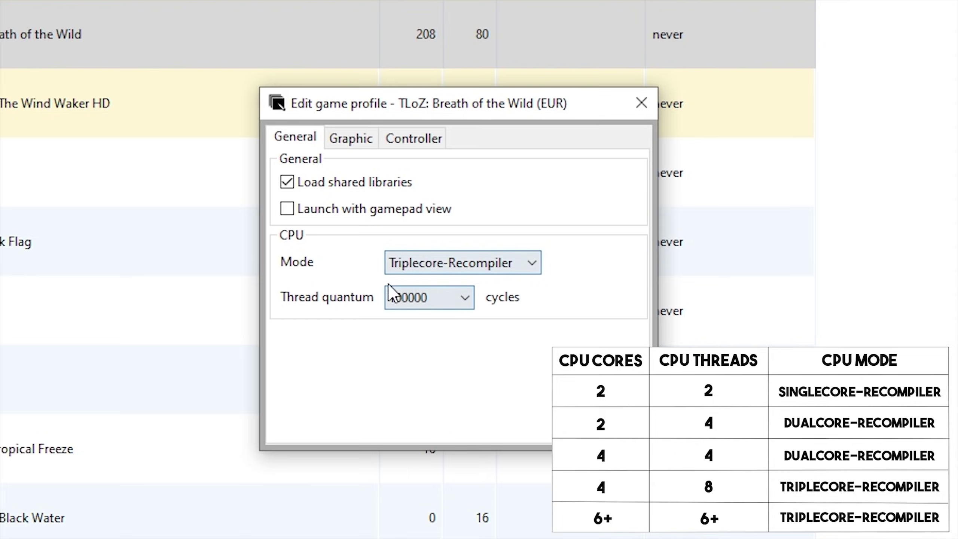
Review the graphic settings and available controller profiles in Breath of the Wild's game profile, recheck the general settings, and close it.
left_click(351, 138)
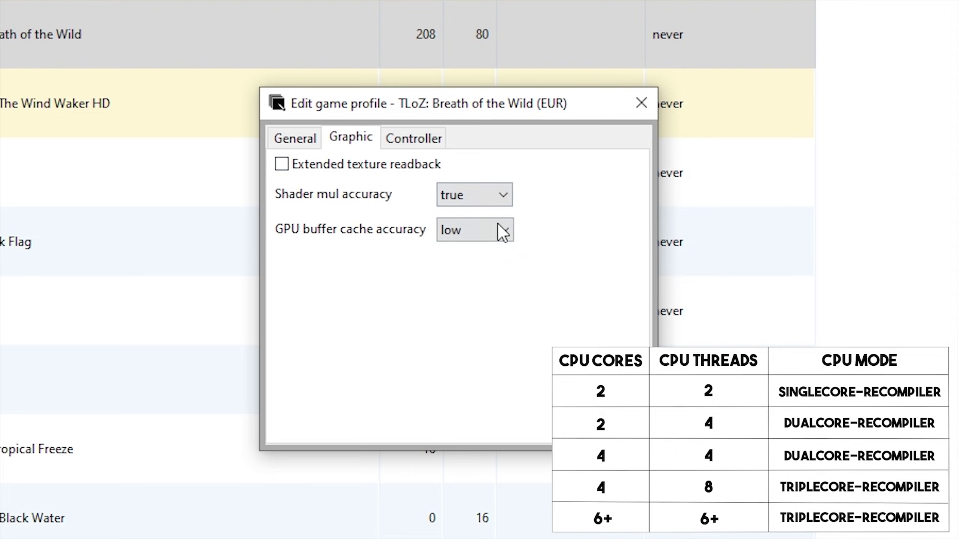
left_click(404, 137)
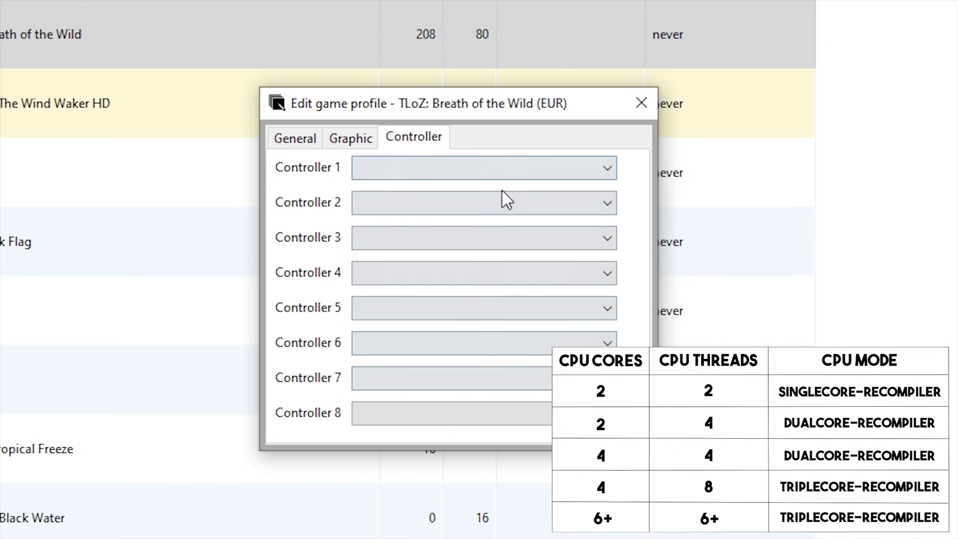
left_click(582, 176)
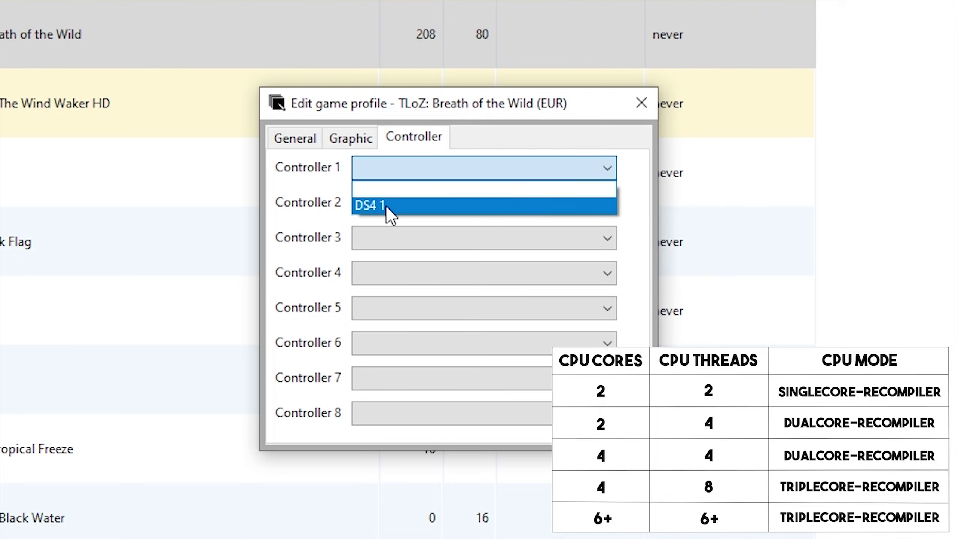
left_click(299, 183)
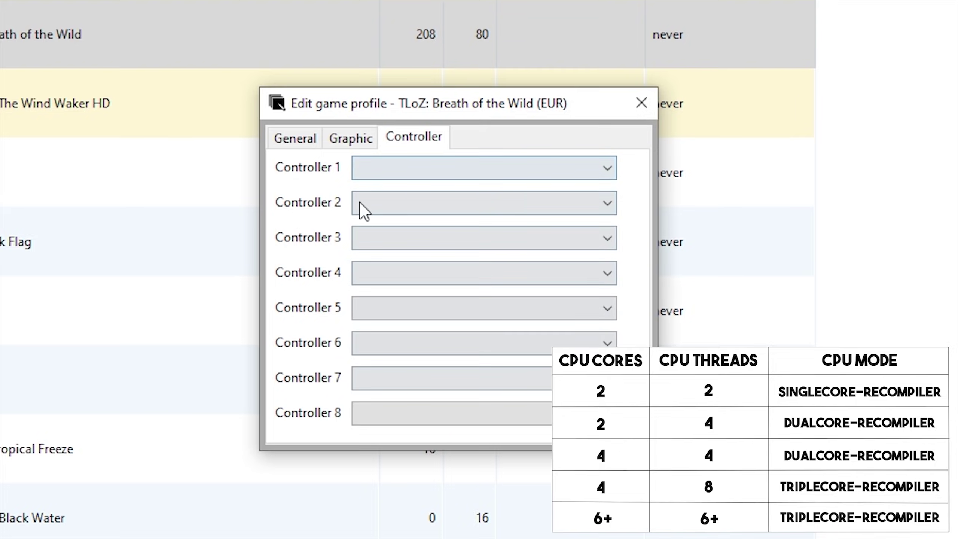
left_click(328, 142)
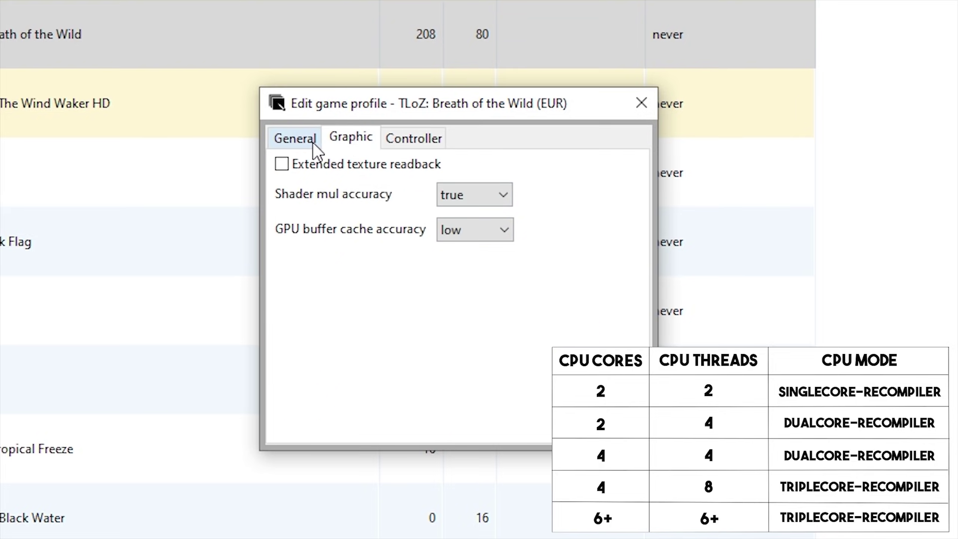
left_click(313, 142)
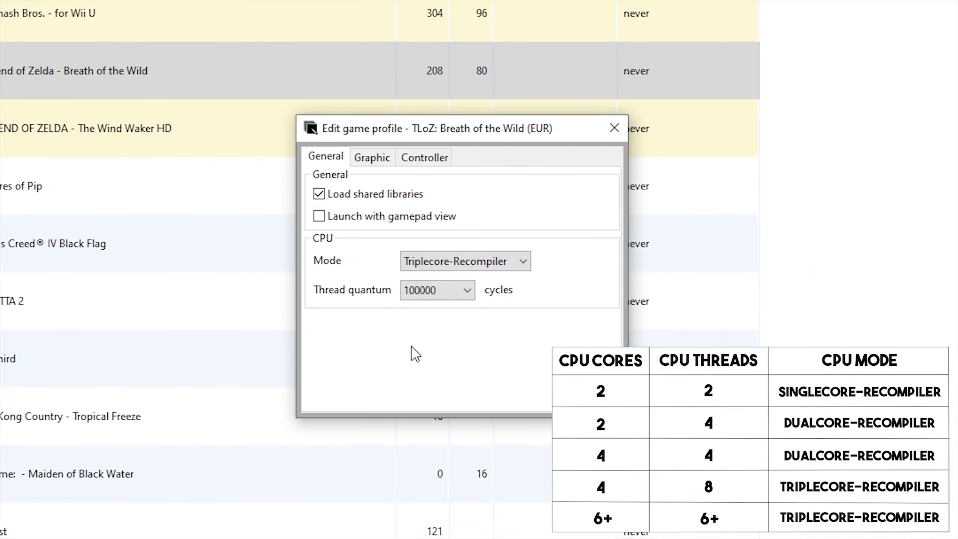
left_click(615, 128)
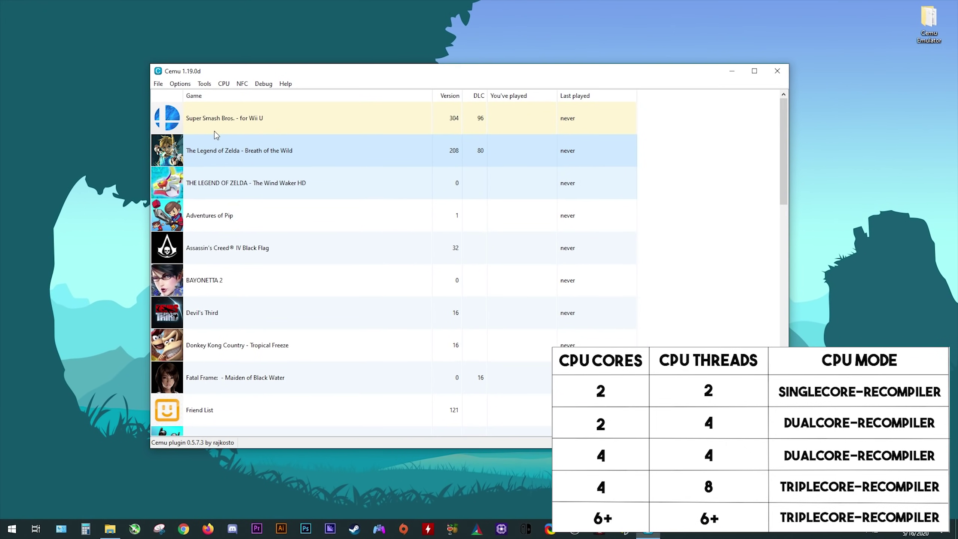
Set Super Smash Bros. for Wii U's game profile to a thread quantum of 100000 and Dualcore-Recompiler CPU mode, trying Triplecore-Recompiler first.
right_click(225, 120)
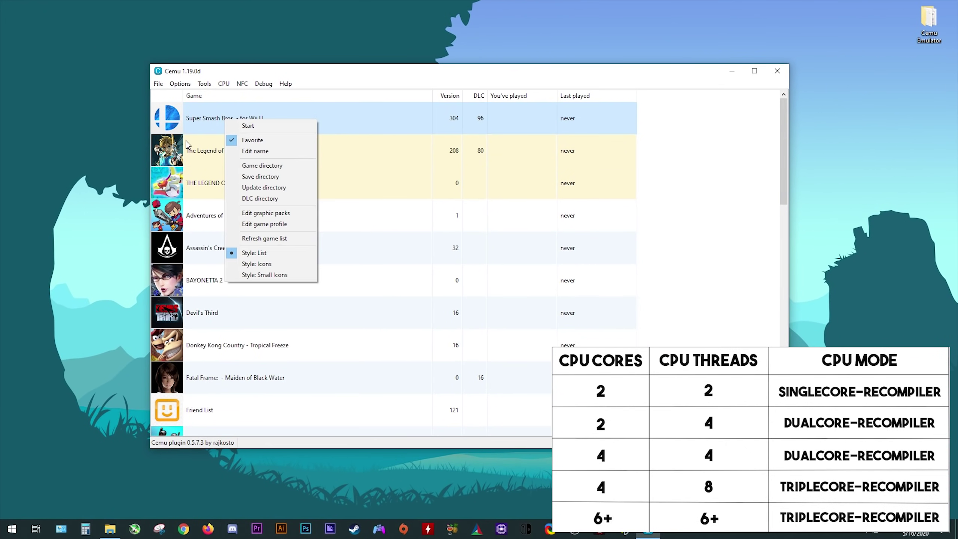
left_click(281, 225)
left_click(452, 274)
left_click(455, 316)
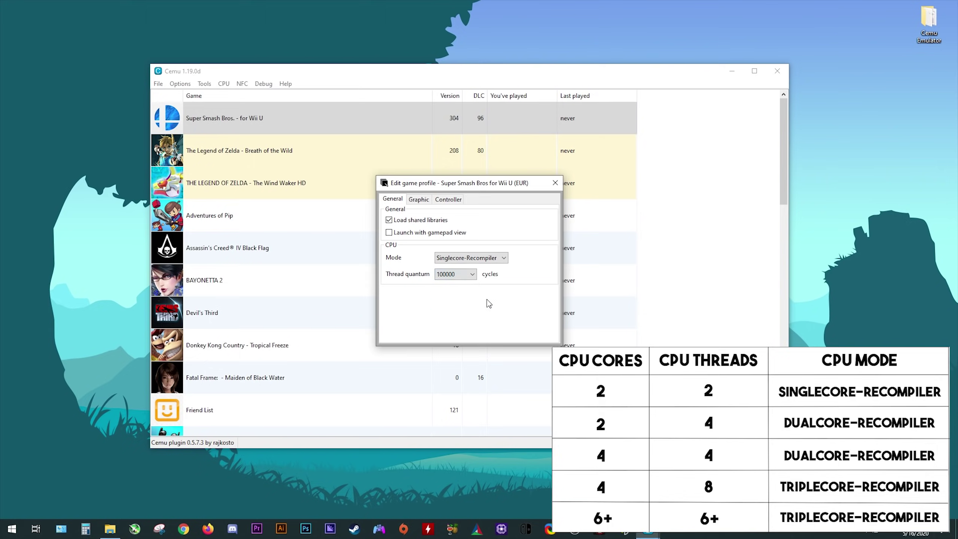
left_click(460, 260)
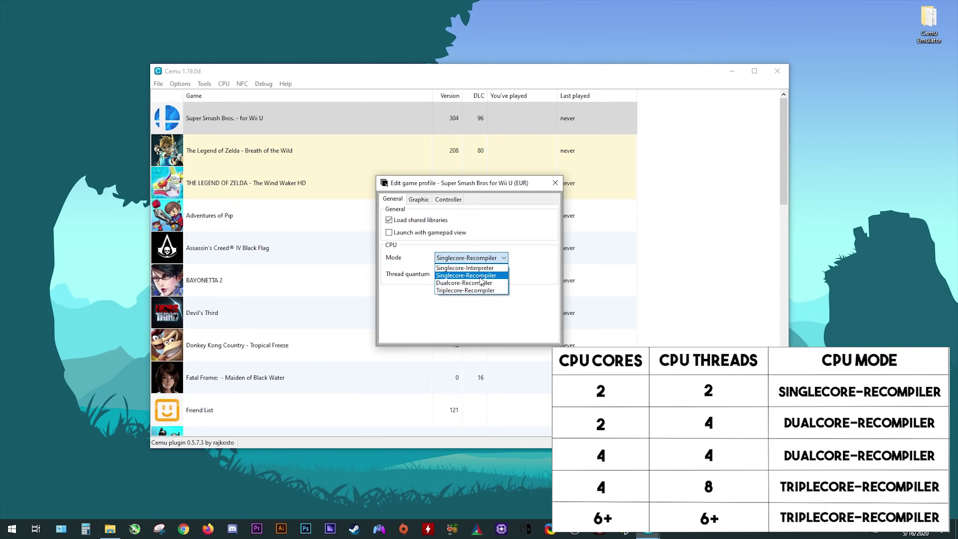
left_click(479, 290)
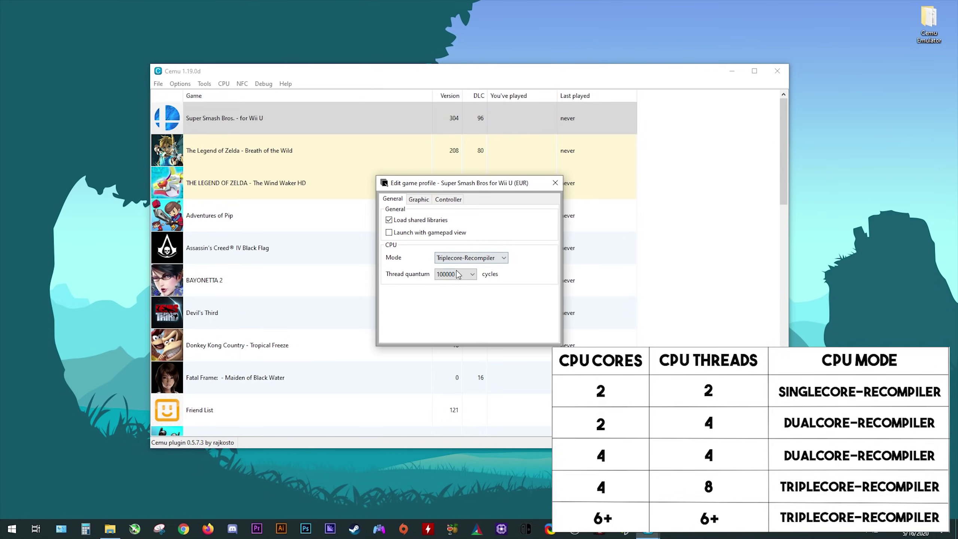
left_click(497, 260)
left_click(482, 282)
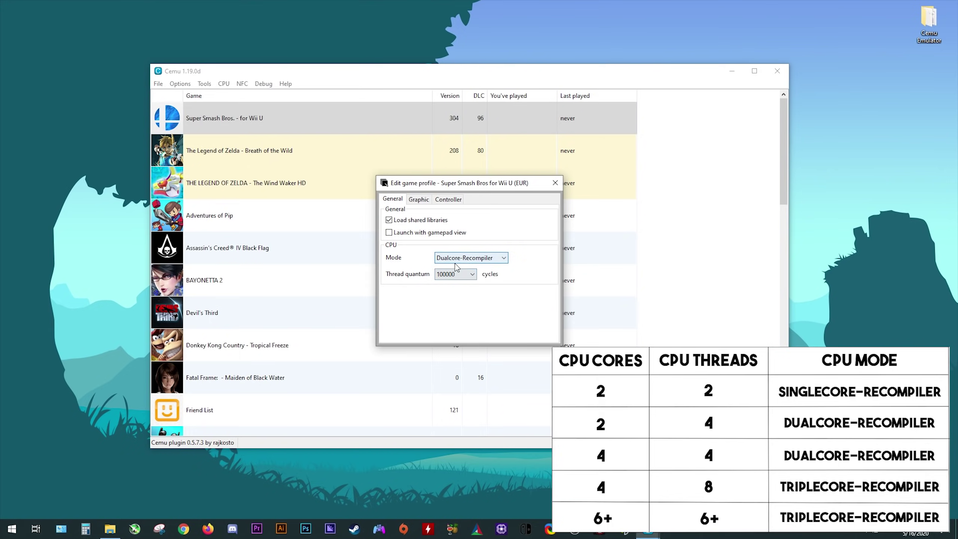
left_click(555, 183)
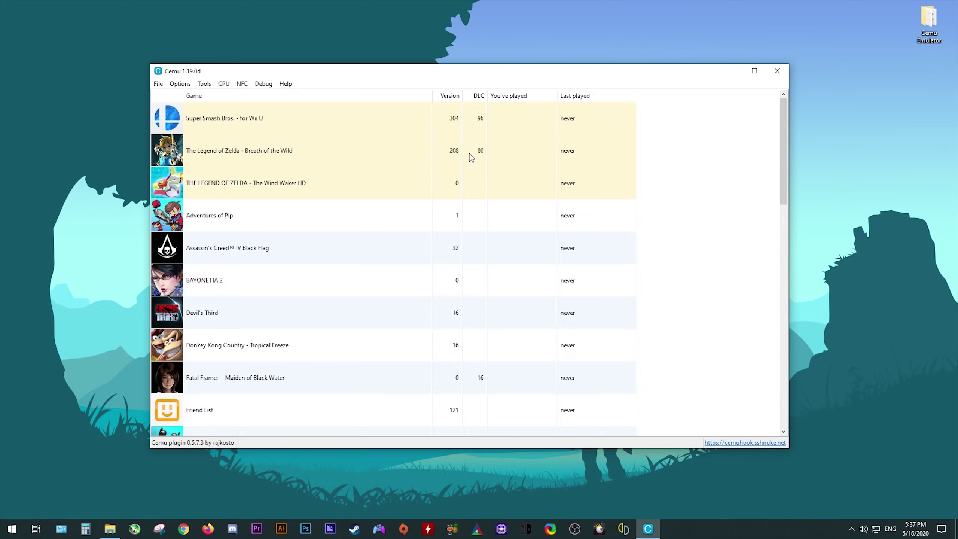
Try to install the Breath of the Wild v208 update data from its meta.xml in the Wii U Updates folder, declining the reinstall.
left_click(157, 84)
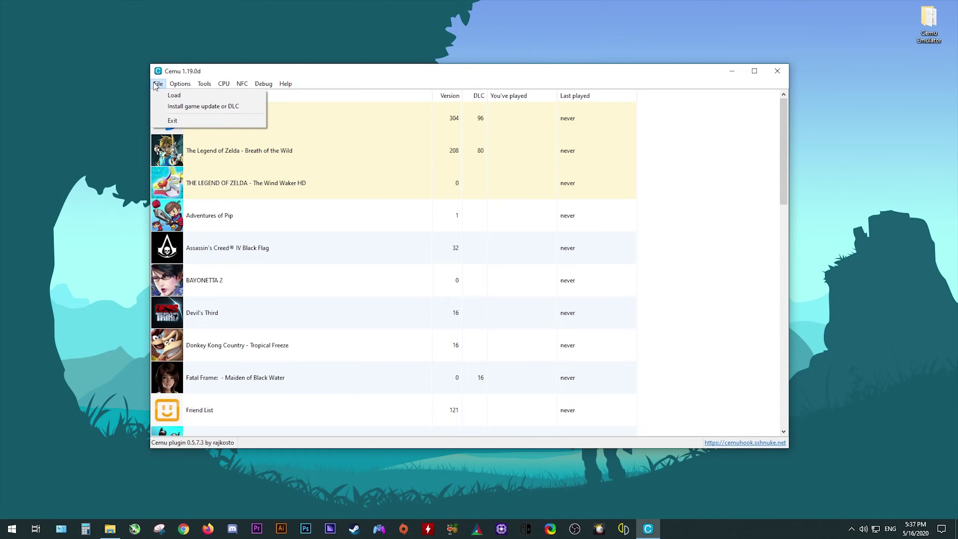
left_click(223, 108)
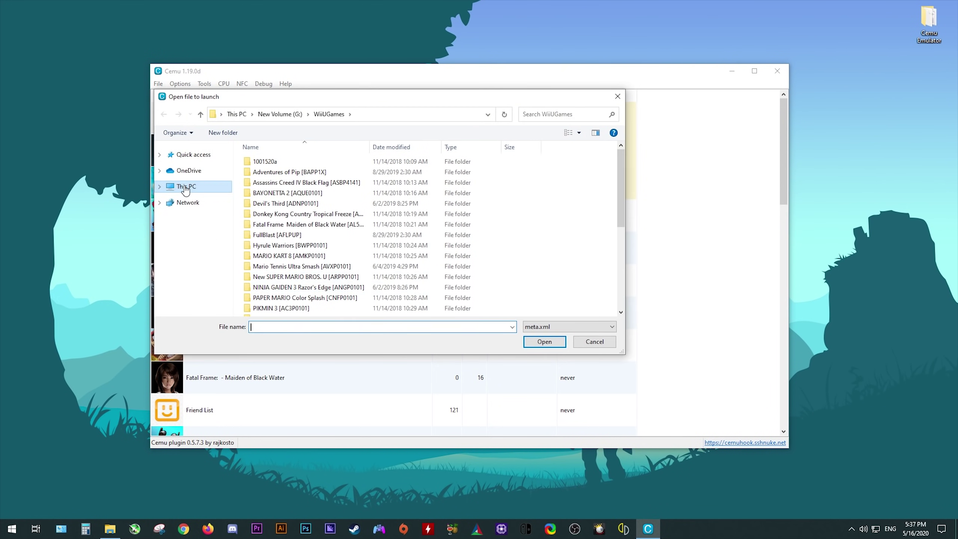
left_click(185, 186)
double_click(431, 272)
scroll(288, 287, "down", 1)
double_click(288, 286)
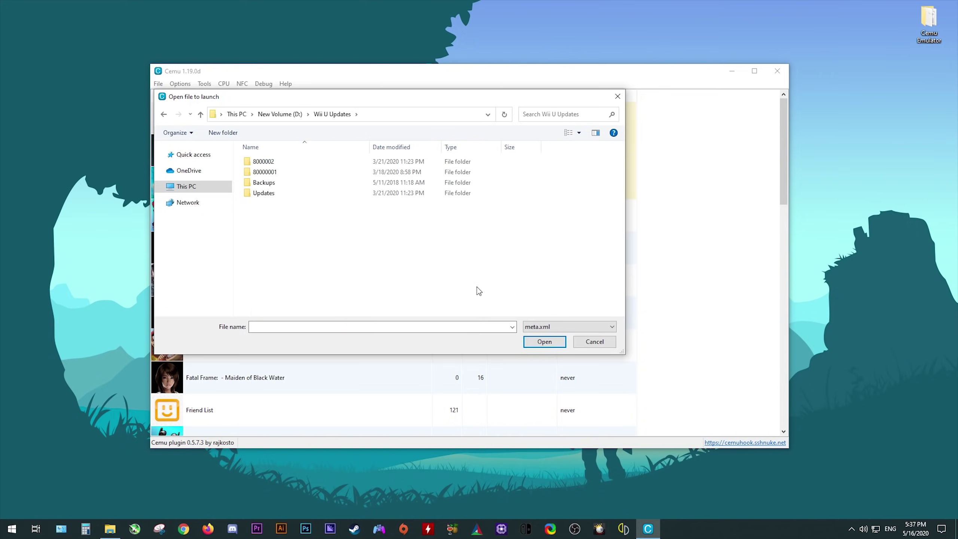
double_click(268, 193)
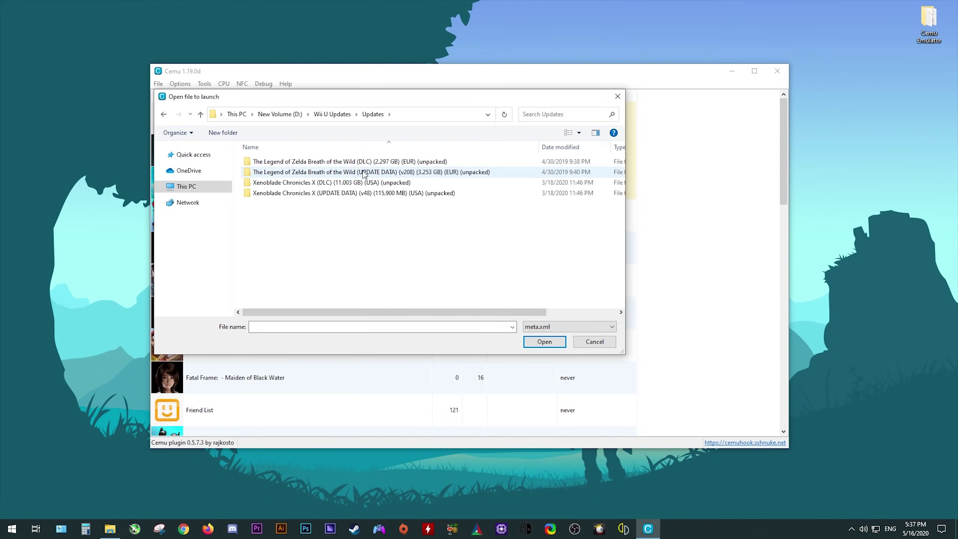
double_click(384, 174)
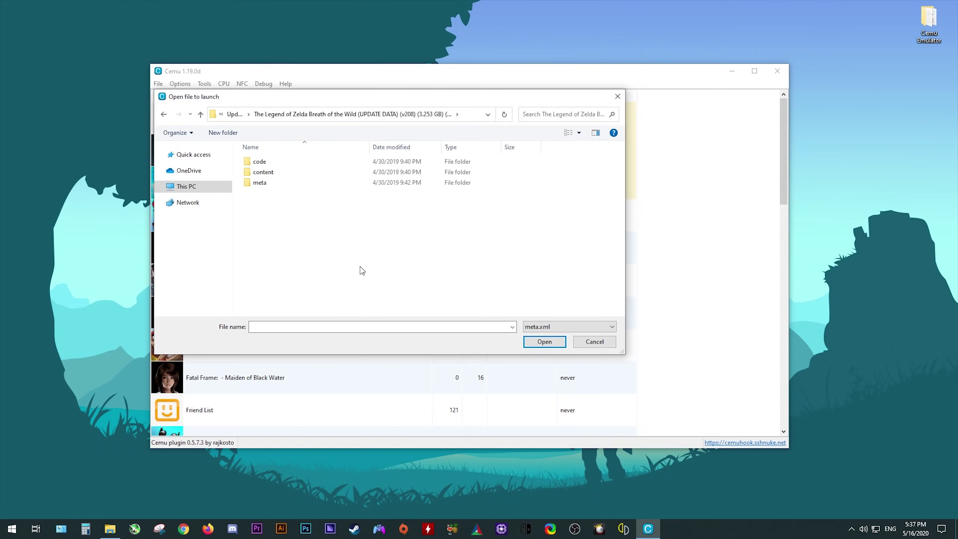
double_click(265, 183)
left_click(292, 199)
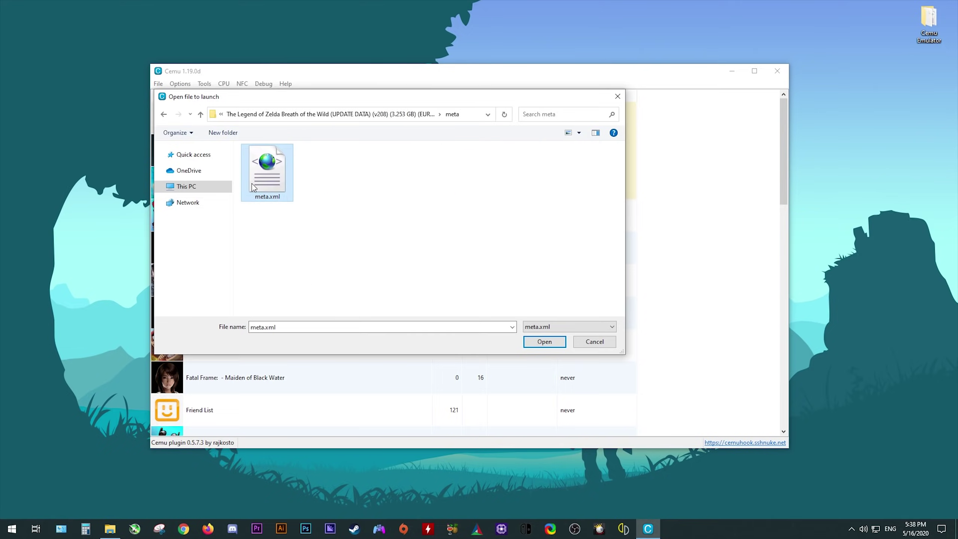
left_click(544, 341)
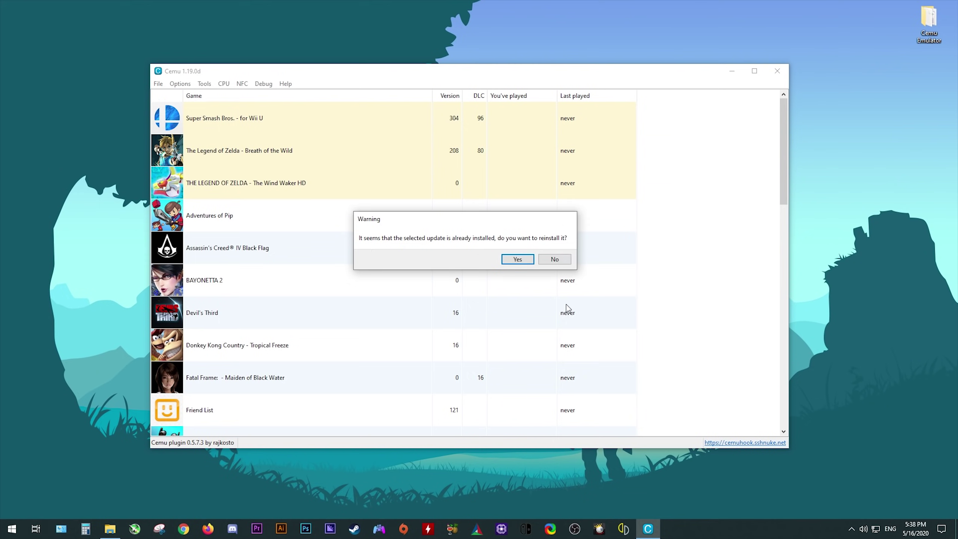
left_click(557, 259)
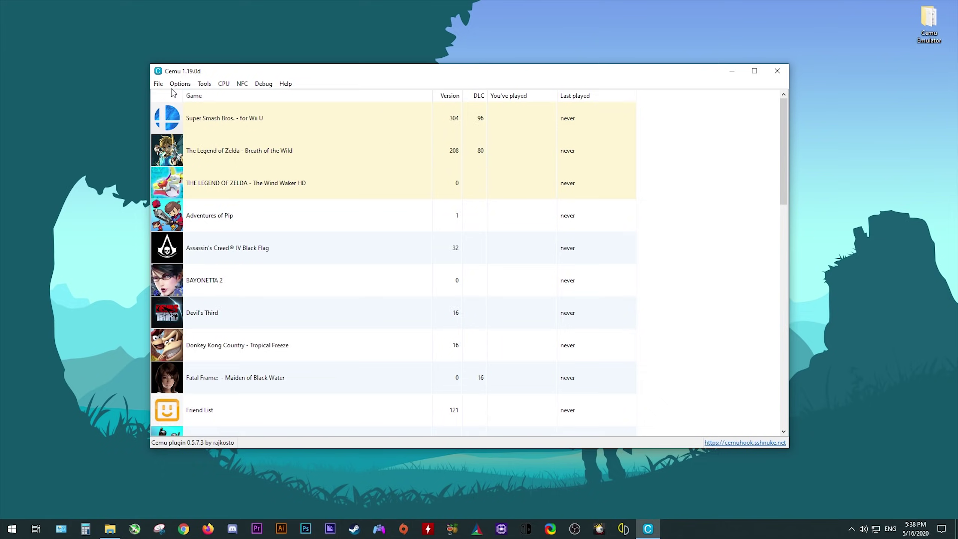
Install the Breath of the Wild DLC using the meta.xml inside its unpacked DLC folder.
left_click(160, 85)
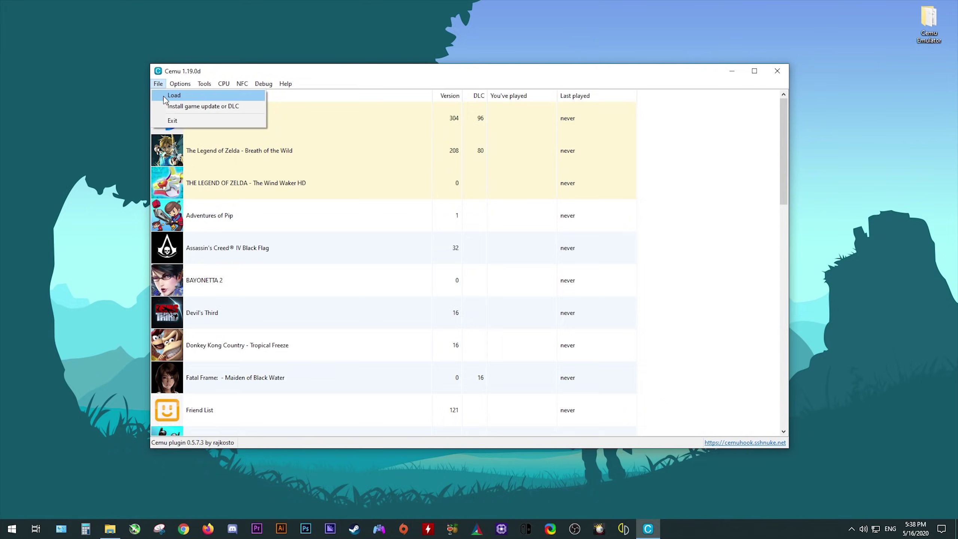
left_click(216, 107)
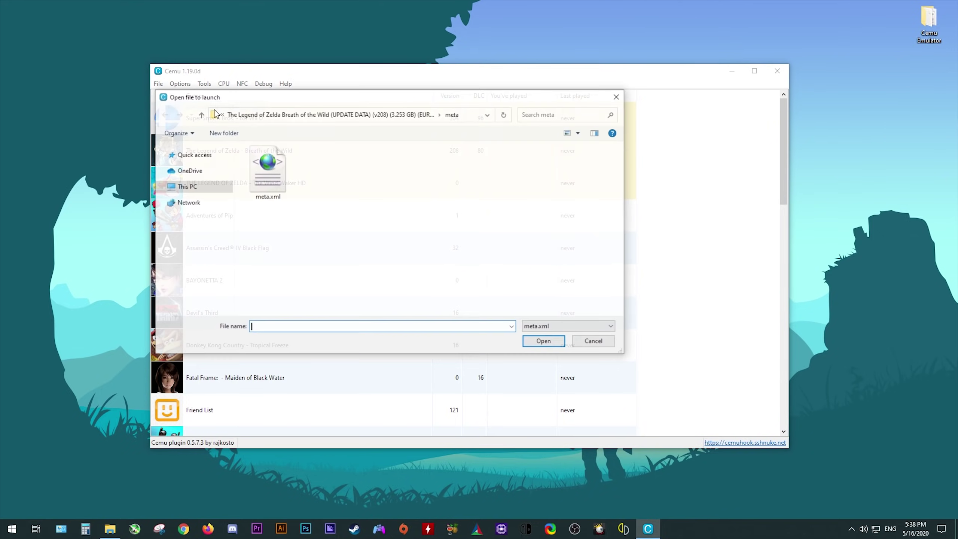
left_click(254, 115)
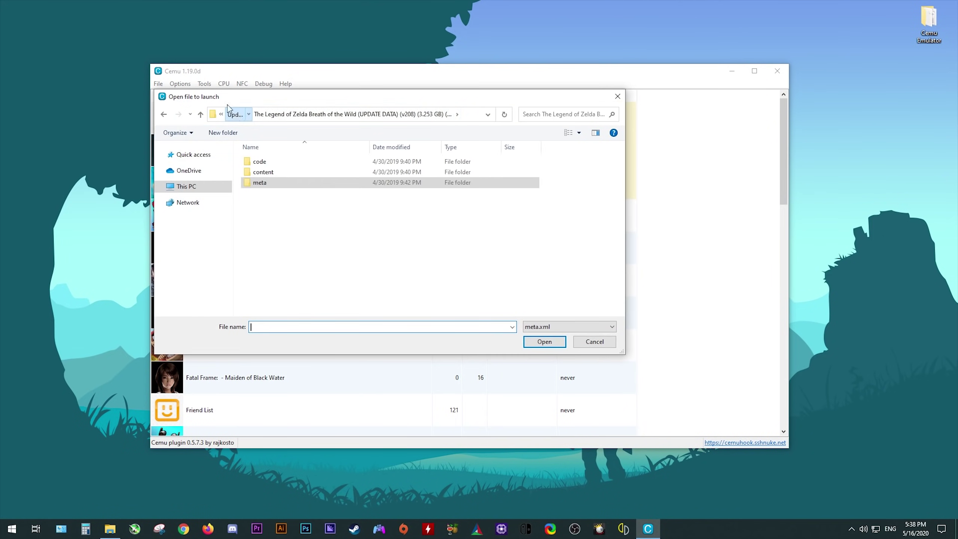
left_click(234, 114)
double_click(340, 161)
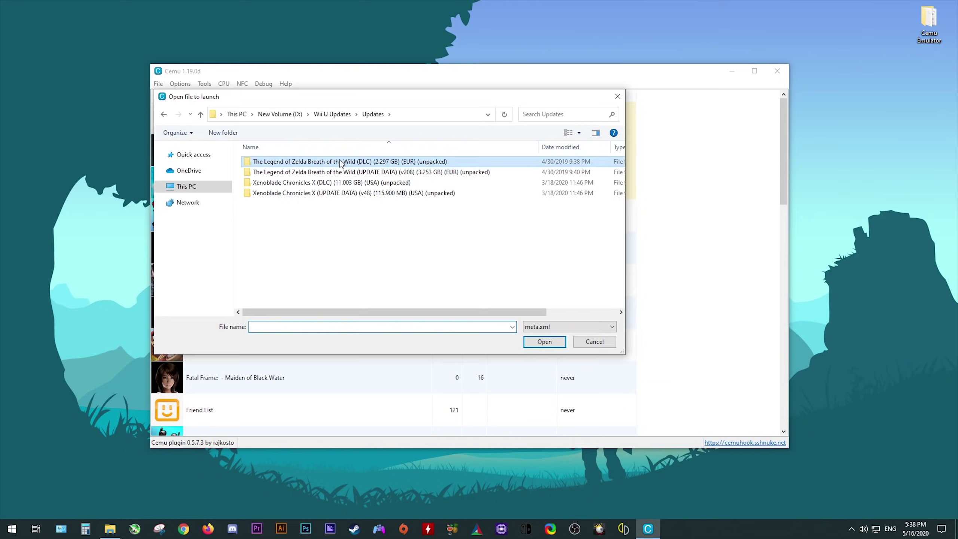
double_click(258, 183)
left_click(267, 163)
key("Return")
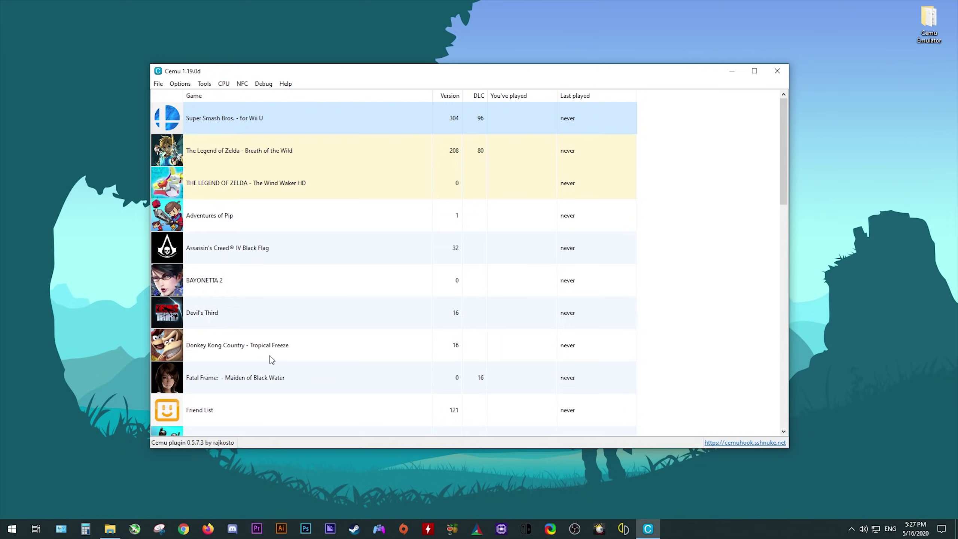
Enable remembering the main and pad window positions in the general settings, and keep the interface language at Default.
left_click(180, 83)
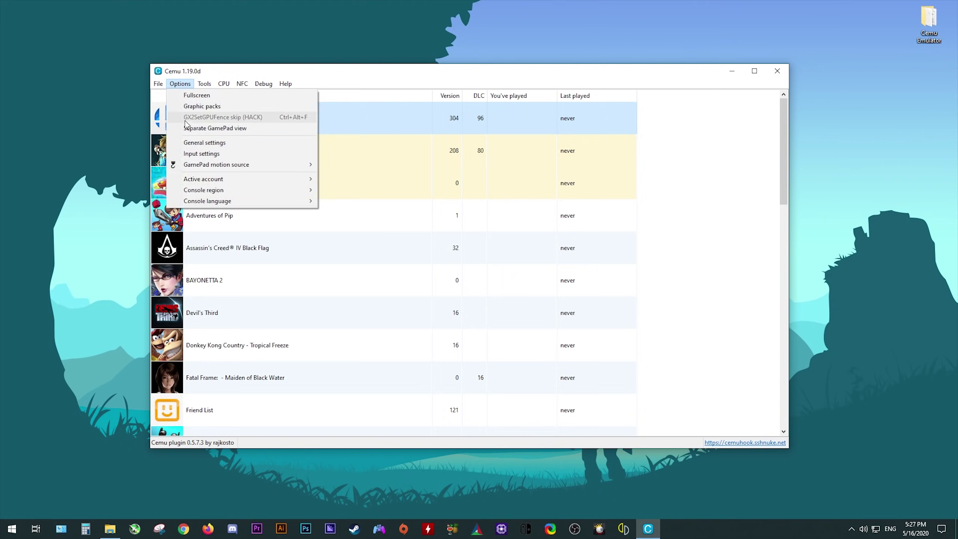
left_click(206, 143)
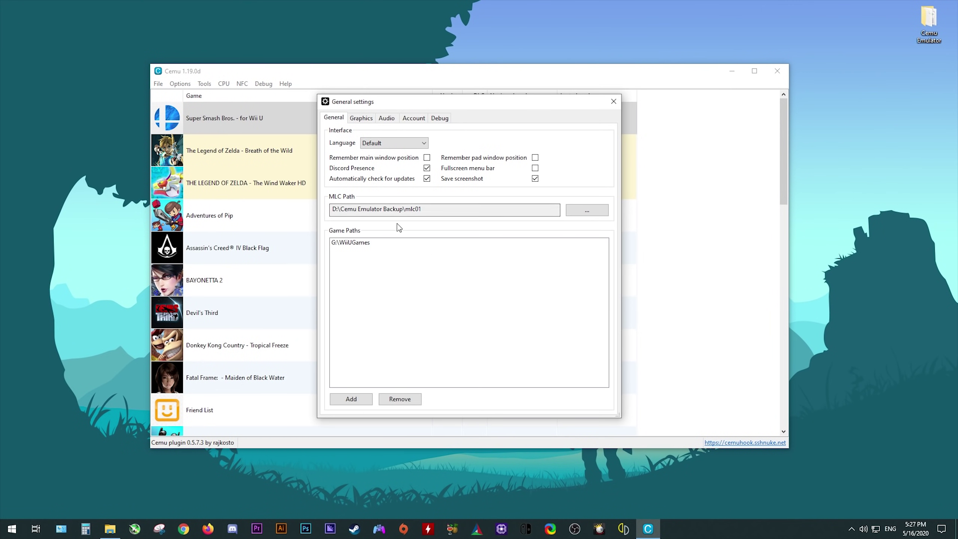
left_click(426, 158)
left_click(536, 158)
left_click(423, 143)
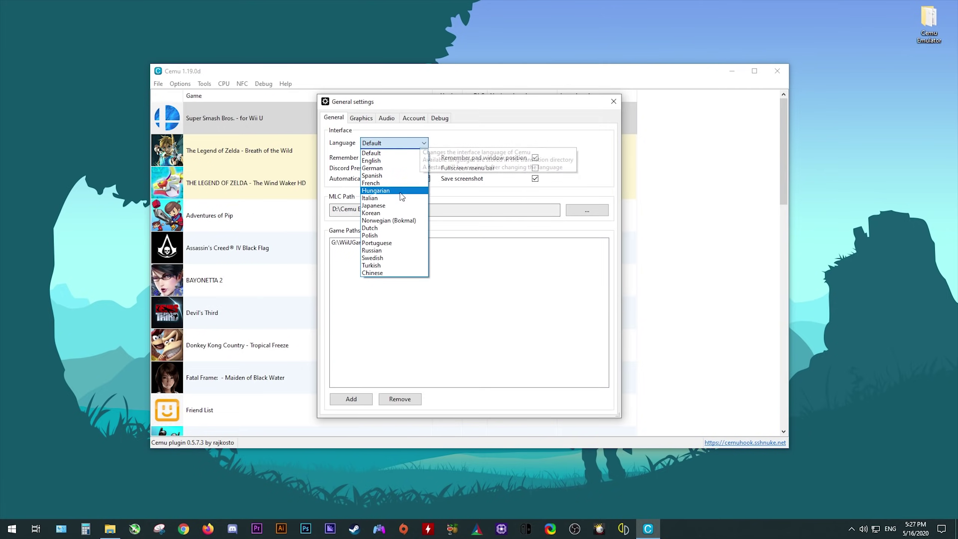
left_click(389, 153)
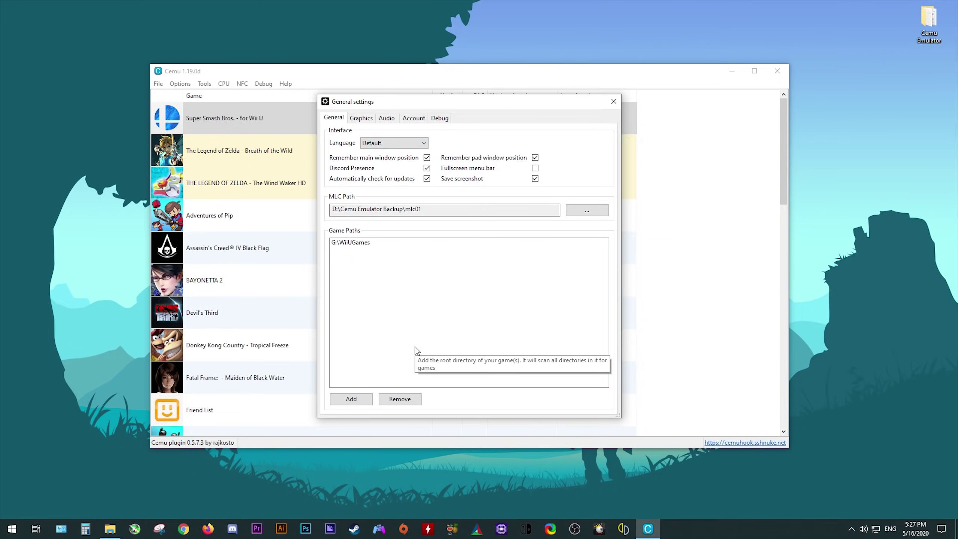
Set the graphics API to Vulkan (experimental) on the GeForce GTX 1080 Ti and keep VSync off.
left_click(361, 118)
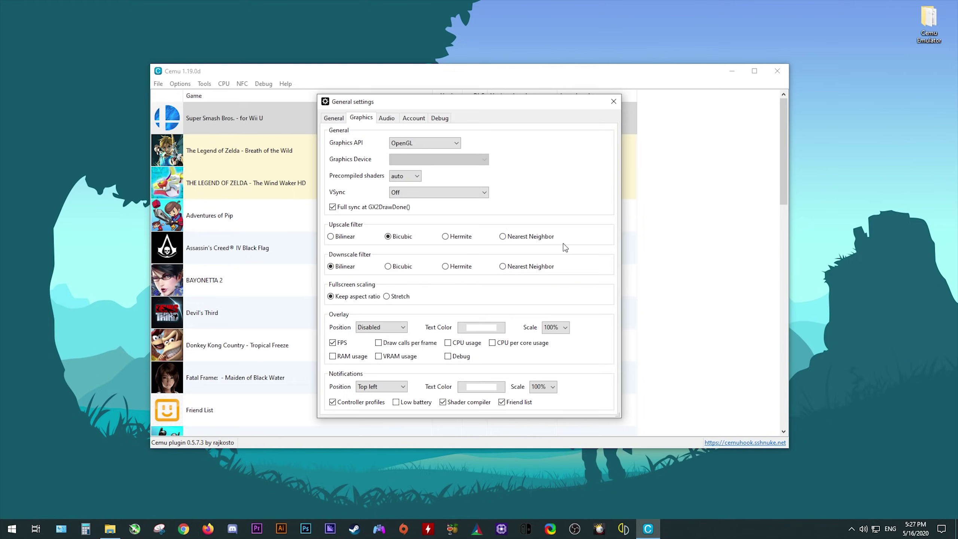
left_click(452, 144)
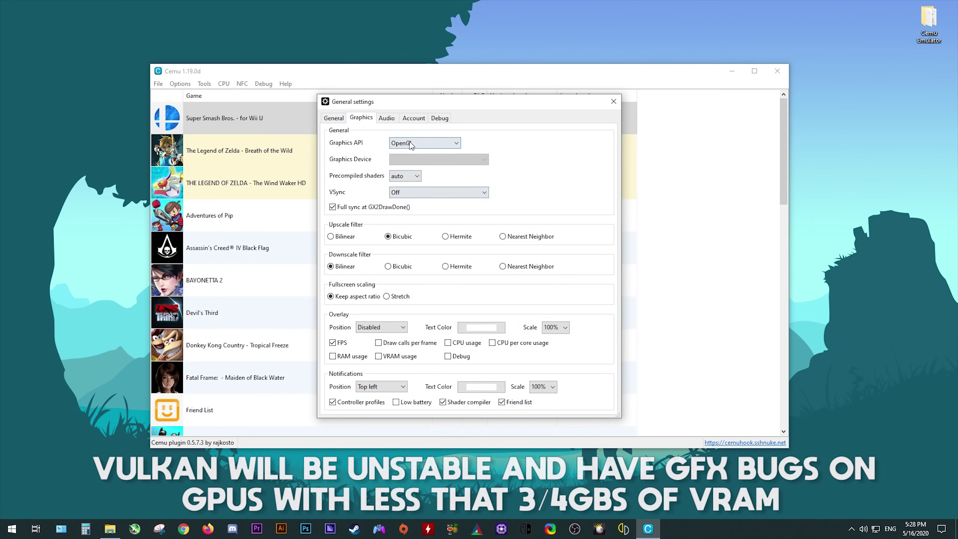
left_click(455, 145)
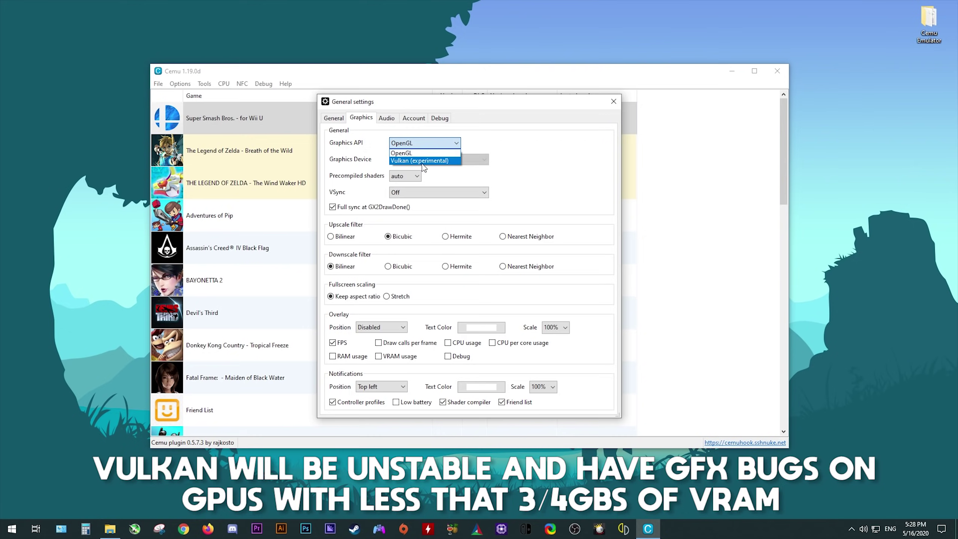
left_click(413, 153)
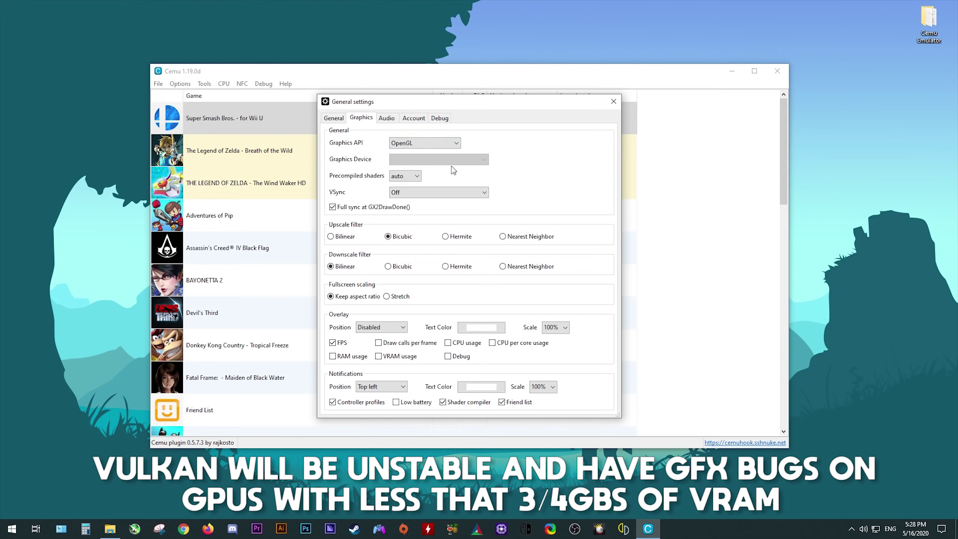
left_click(455, 144)
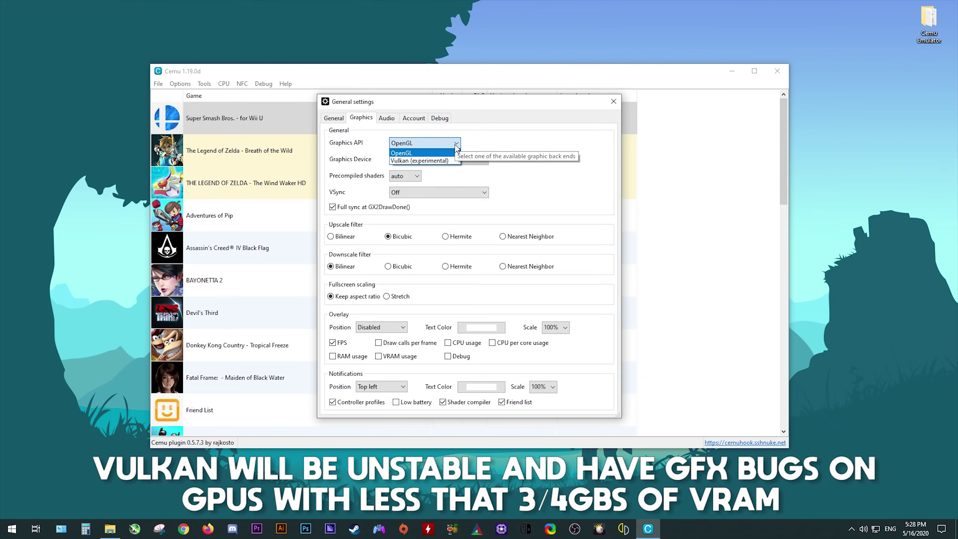
left_click(426, 158)
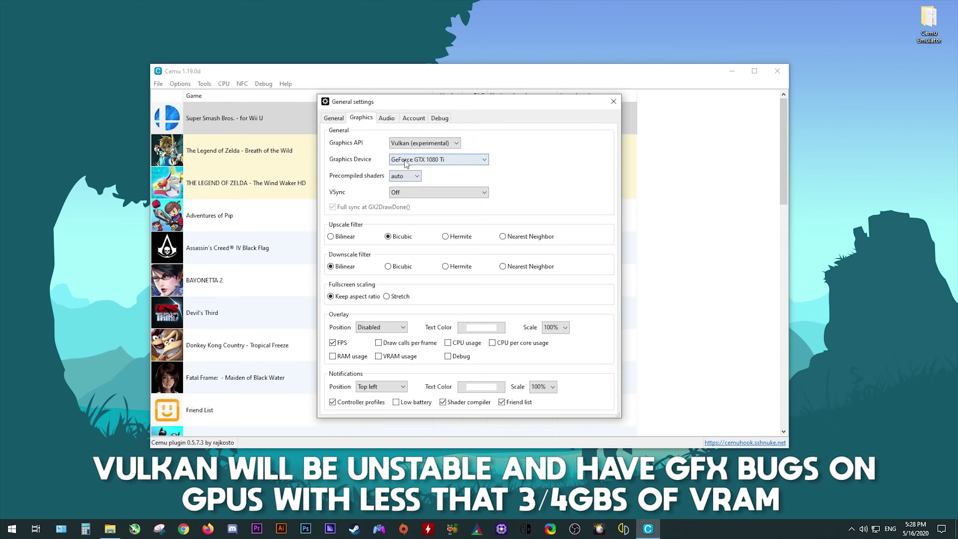
left_click(434, 161)
left_click(435, 161)
left_click(434, 161)
left_click(436, 172)
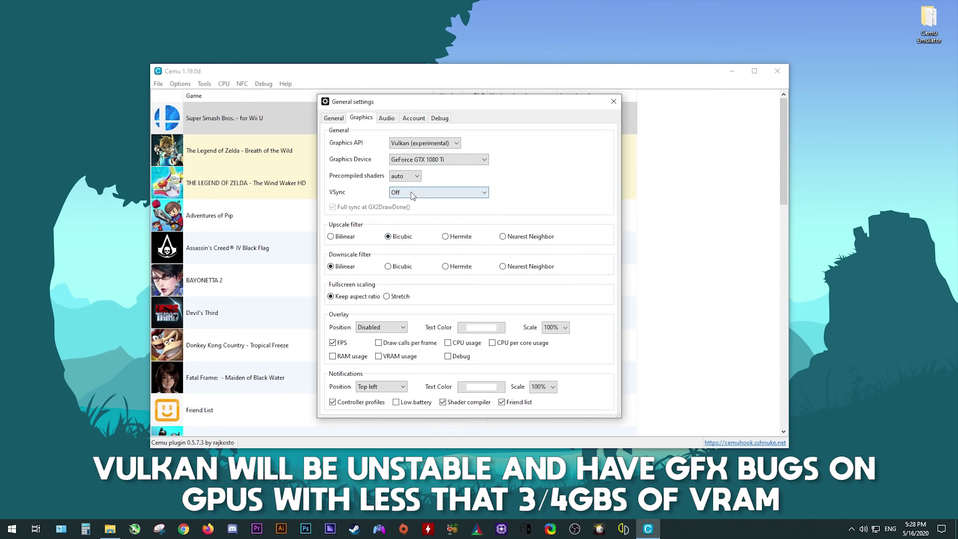
left_click(470, 193)
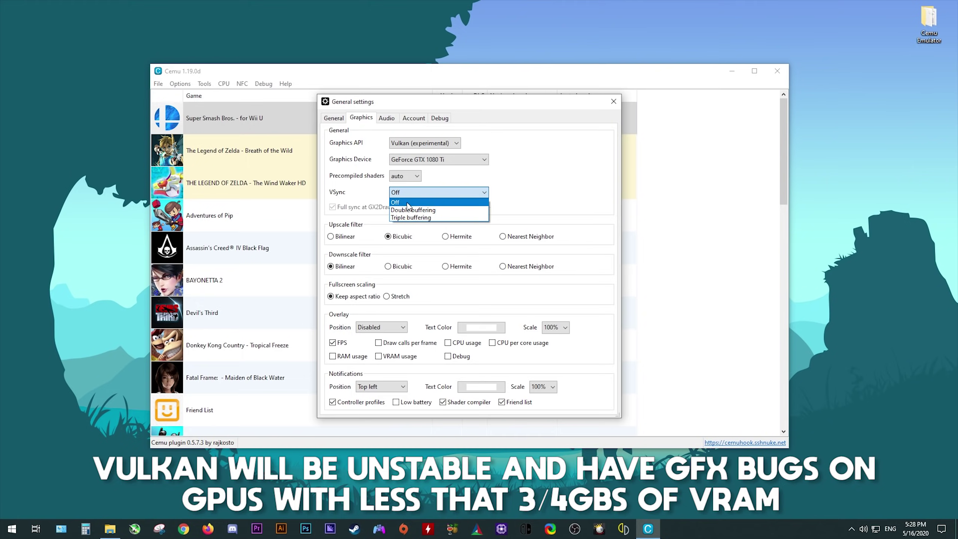
left_click(394, 203)
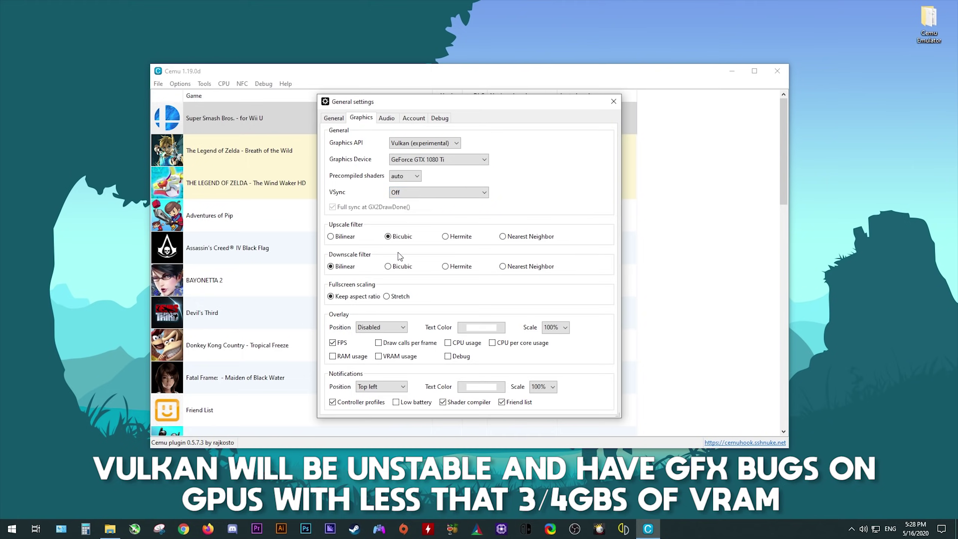
Switch to OpenGL, toggle Full sync at GX2DrawDone() off and on, and return the graphics API to Vulkan (experimental).
left_click(456, 143)
left_click(428, 151)
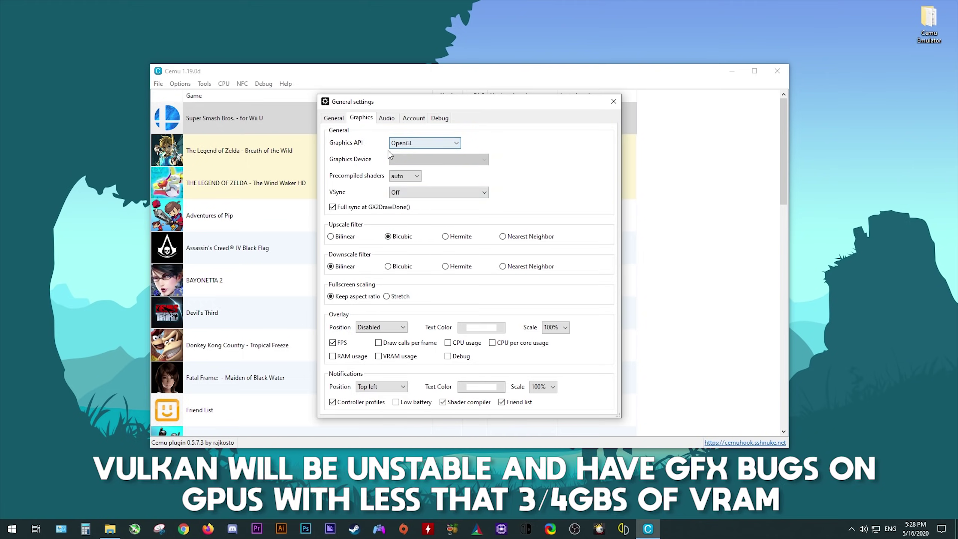
left_click(332, 208)
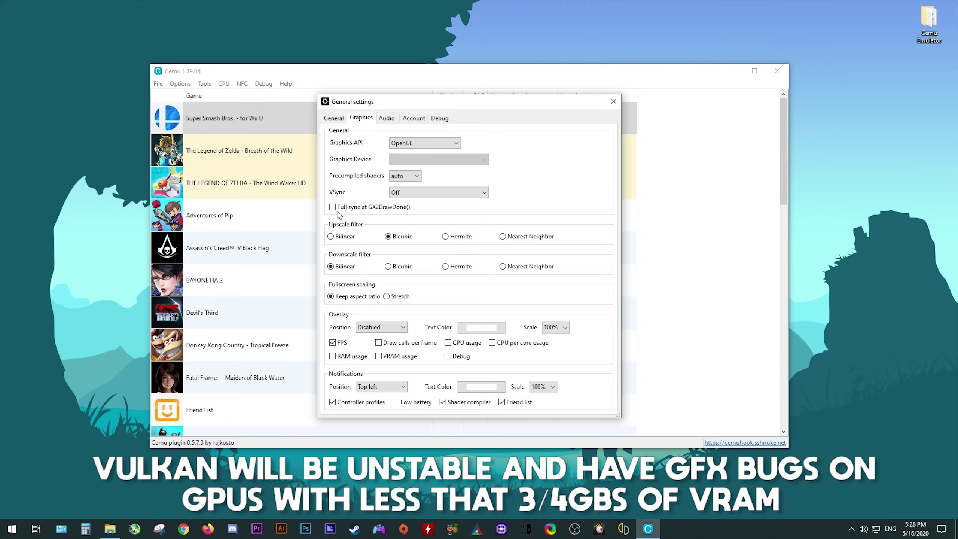
left_click(339, 208)
left_click(443, 143)
left_click(405, 158)
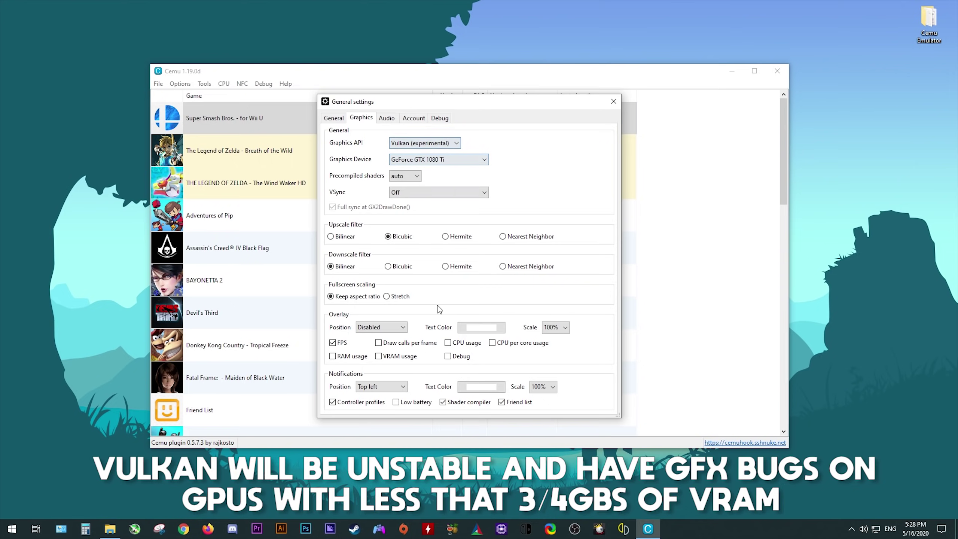
Set the upscale filter to Bilinear and turn off the controller profile and friend list notifications.
left_click(332, 237)
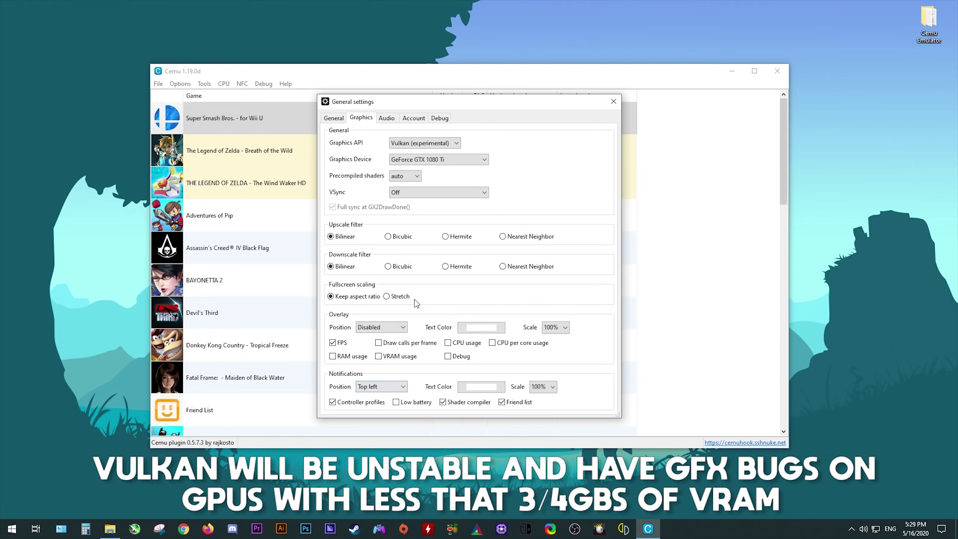
left_click(332, 401)
left_click(505, 402)
Set the audio API to XAudio2 and the TV audio channels to Surround.
left_click(385, 119)
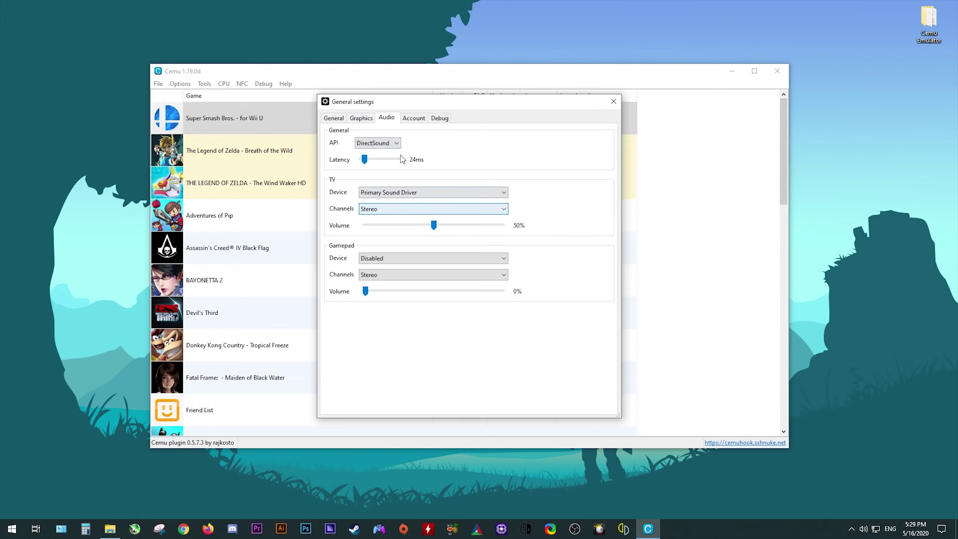
left_click(383, 146)
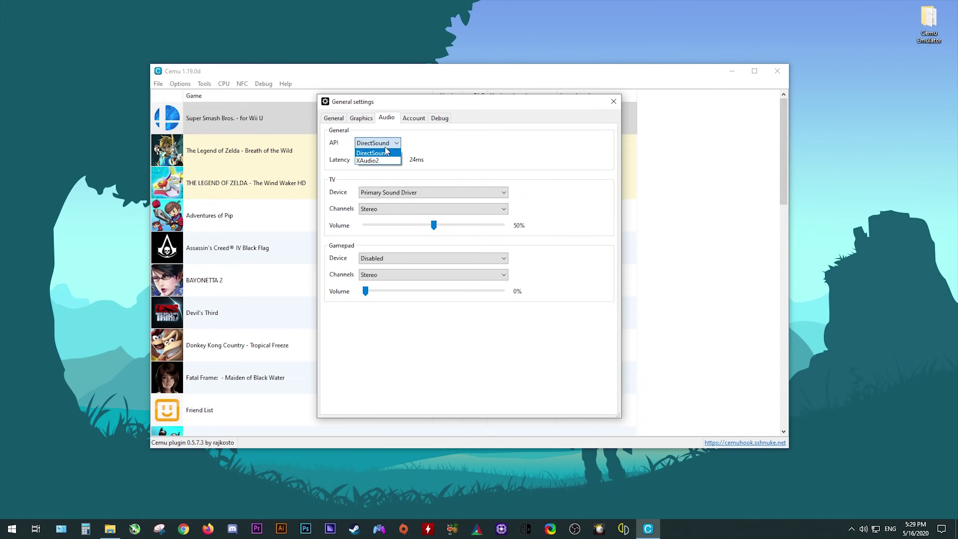
left_click(383, 161)
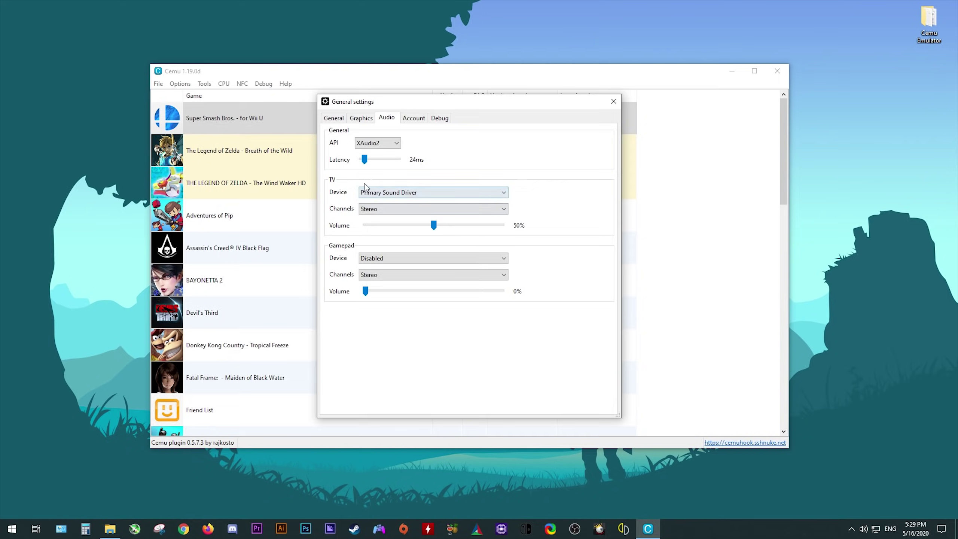
left_click(490, 209)
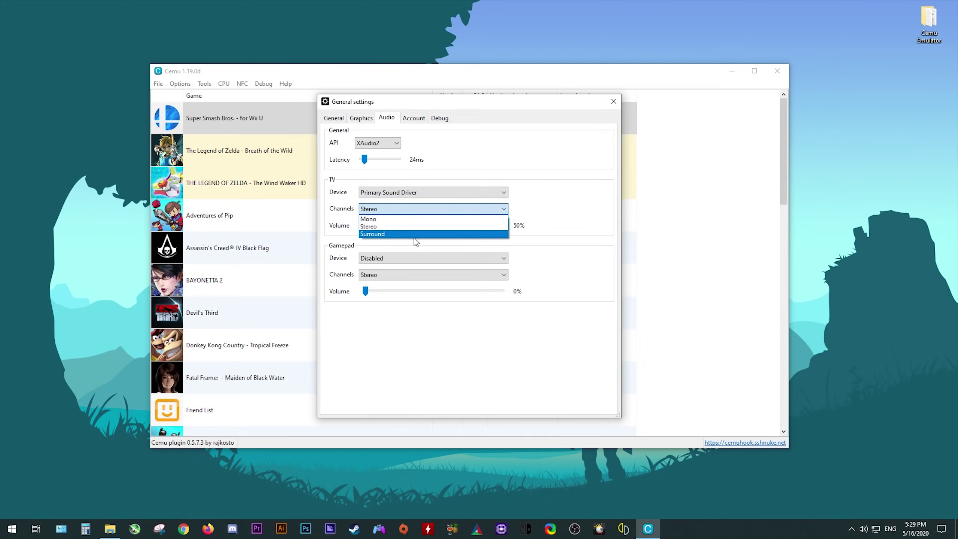
left_click(400, 232)
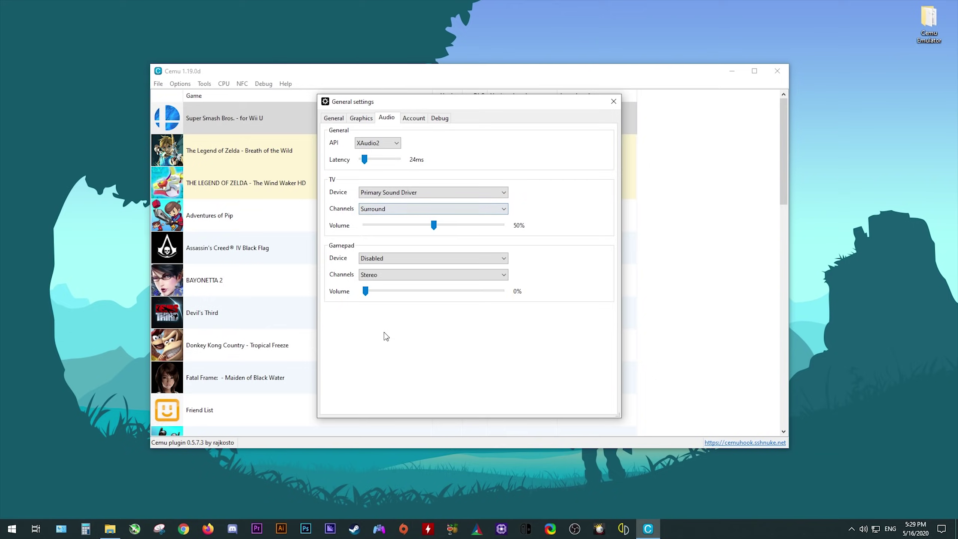
Set the Gamepad audio device to Primary Sound Driver with Stereo channels and 50% volume.
left_click(483, 260)
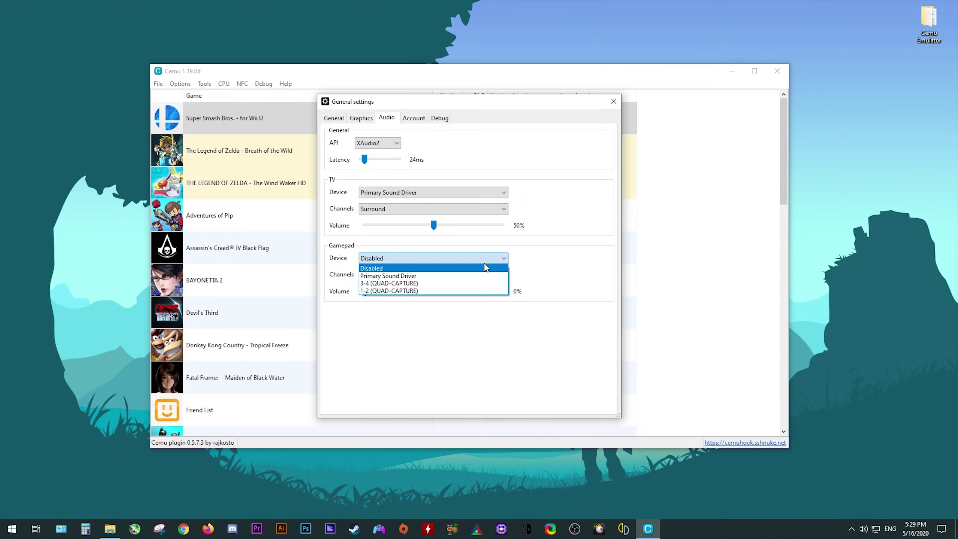
left_click(386, 277)
left_click(400, 274)
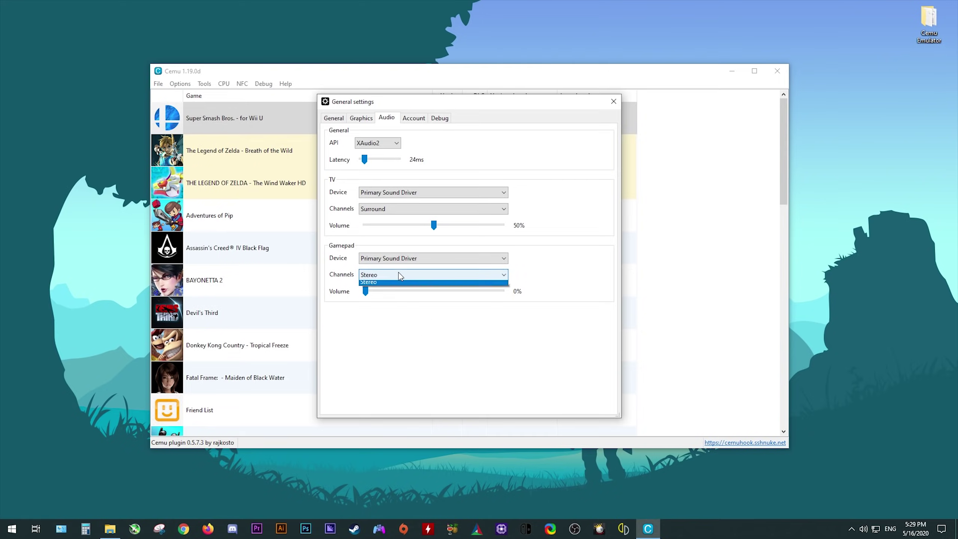
left_click(381, 282)
left_click_drag(366, 291, 438, 328)
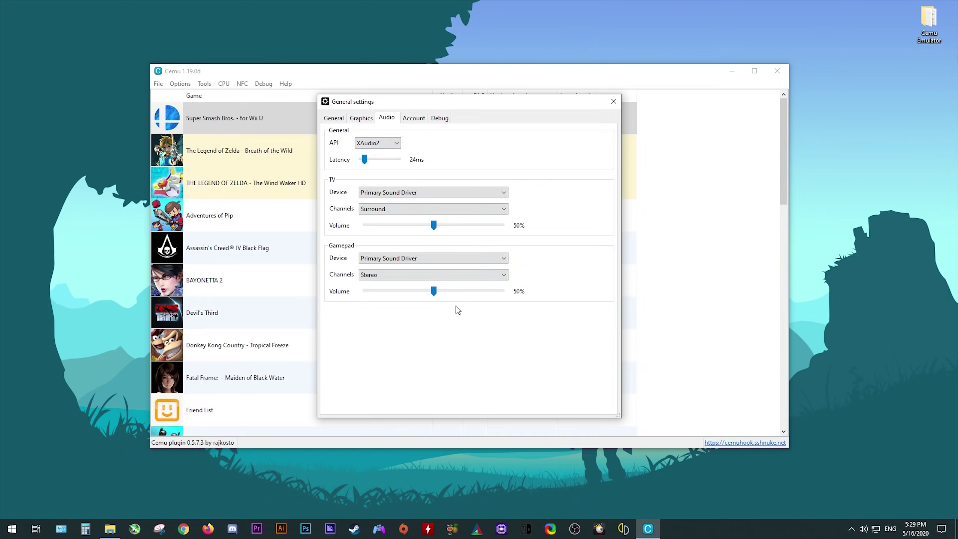
Create a new account with the Mii name Account 2 and keep it selected as the active account.
left_click(414, 118)
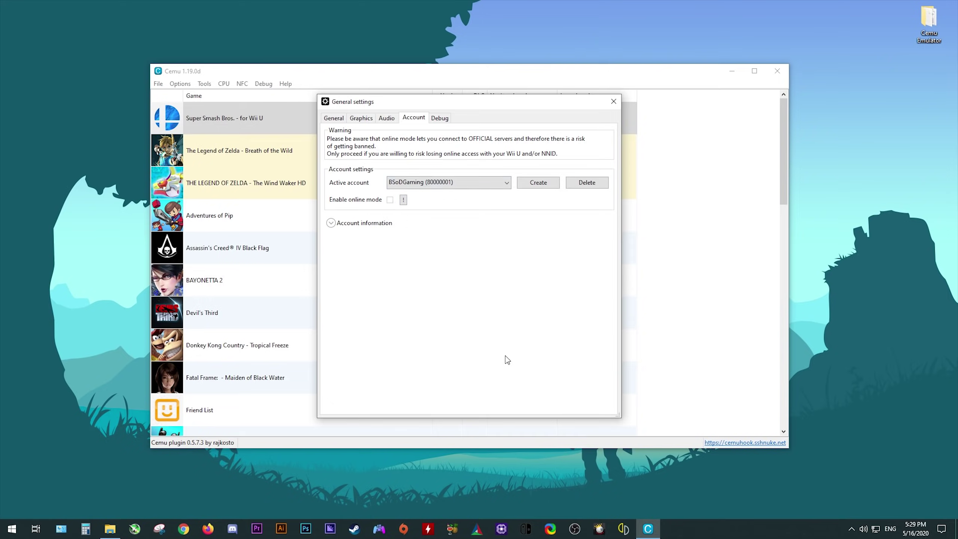
left_click(552, 185)
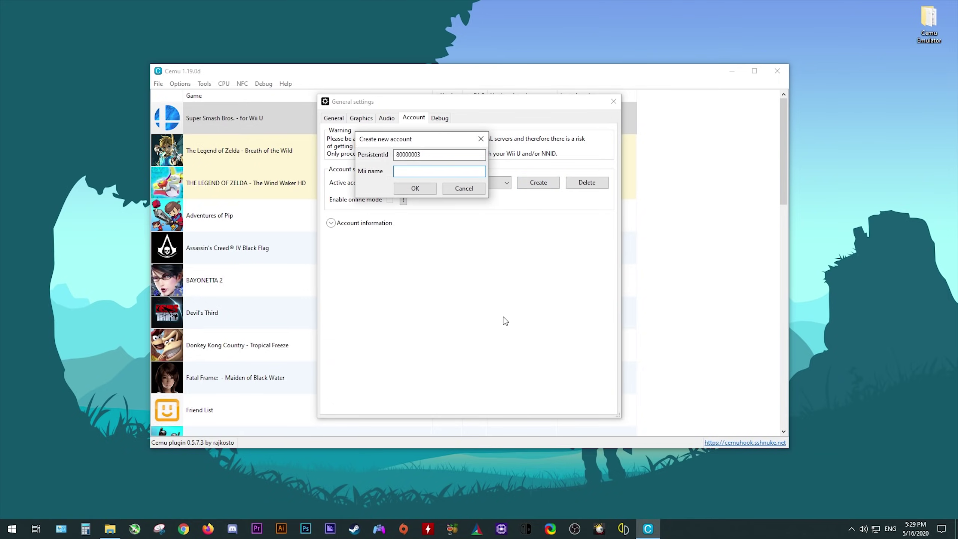
type("Account 2")
key("Return")
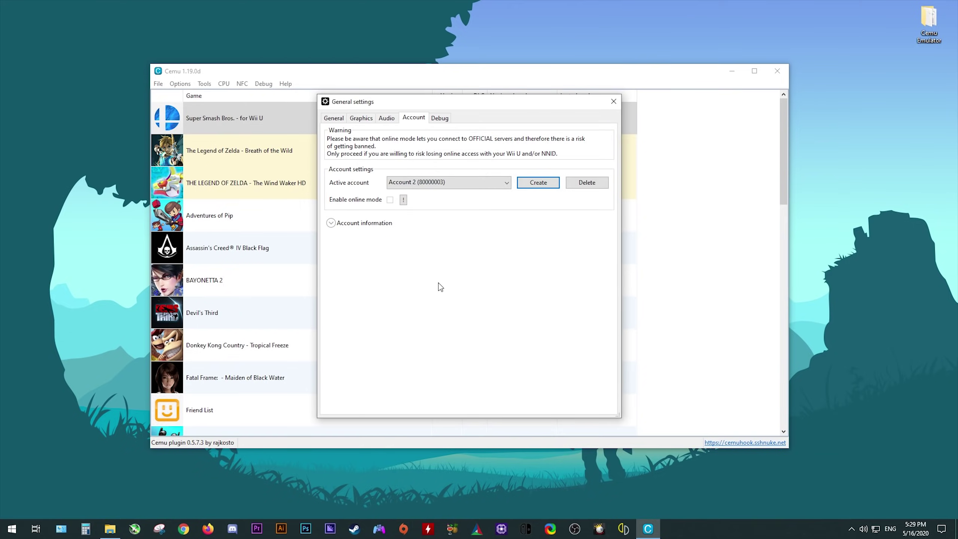
left_click(503, 187)
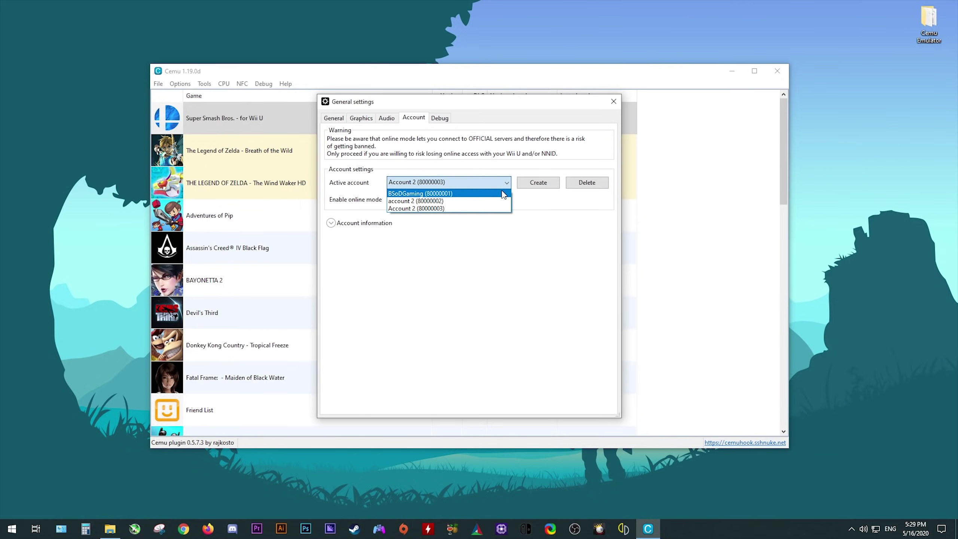
left_click(437, 208)
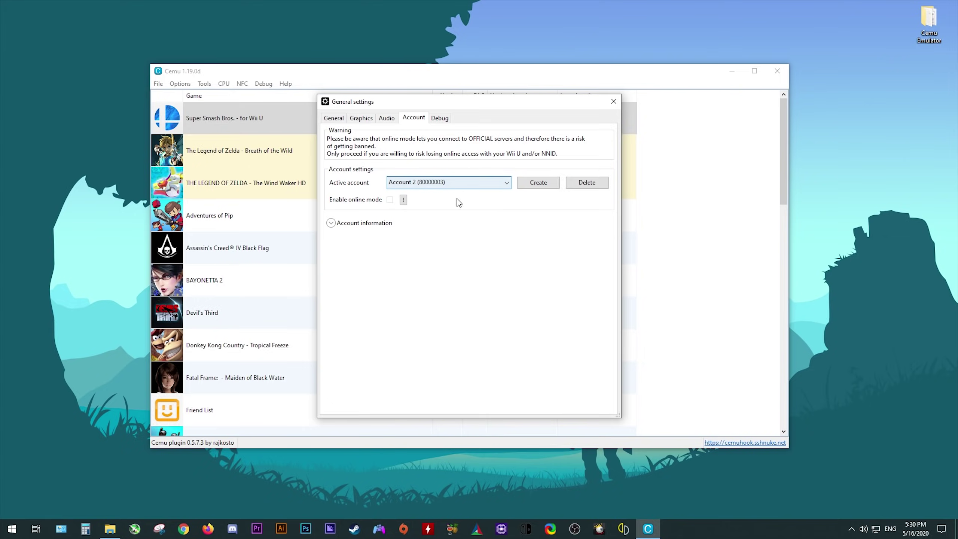
Delete the newly created Account 2 and the older account 2, confirming each deletion.
left_click(582, 184)
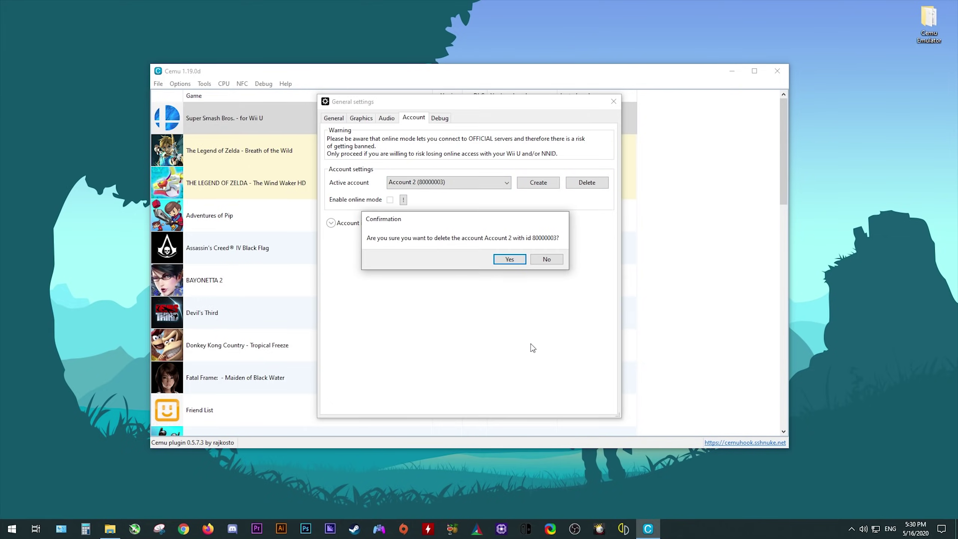
left_click(511, 259)
left_click(498, 183)
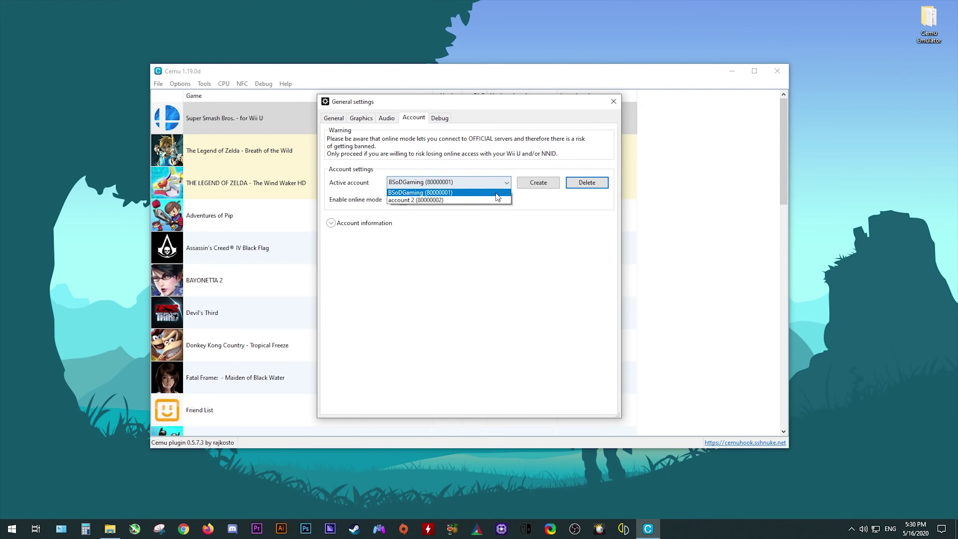
left_click(433, 201)
left_click(606, 181)
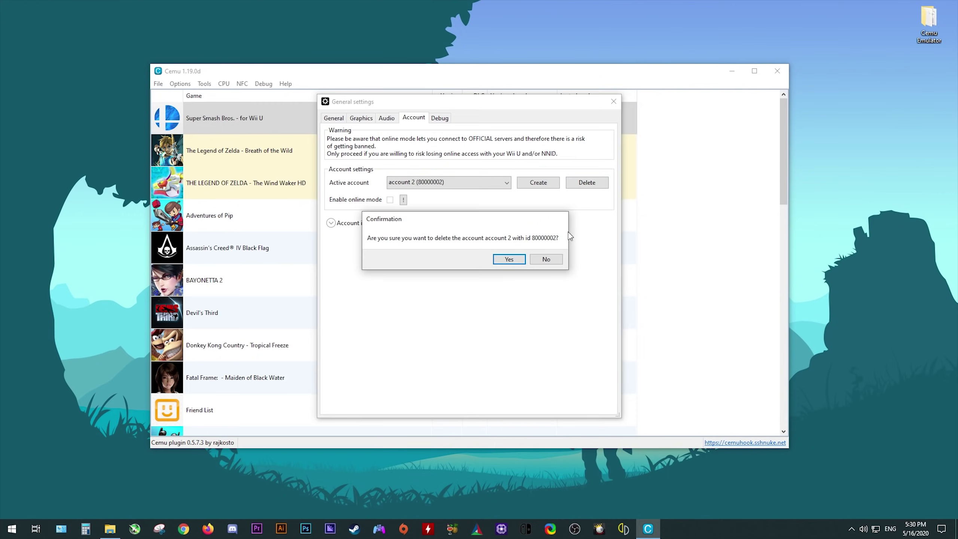
left_click(510, 260)
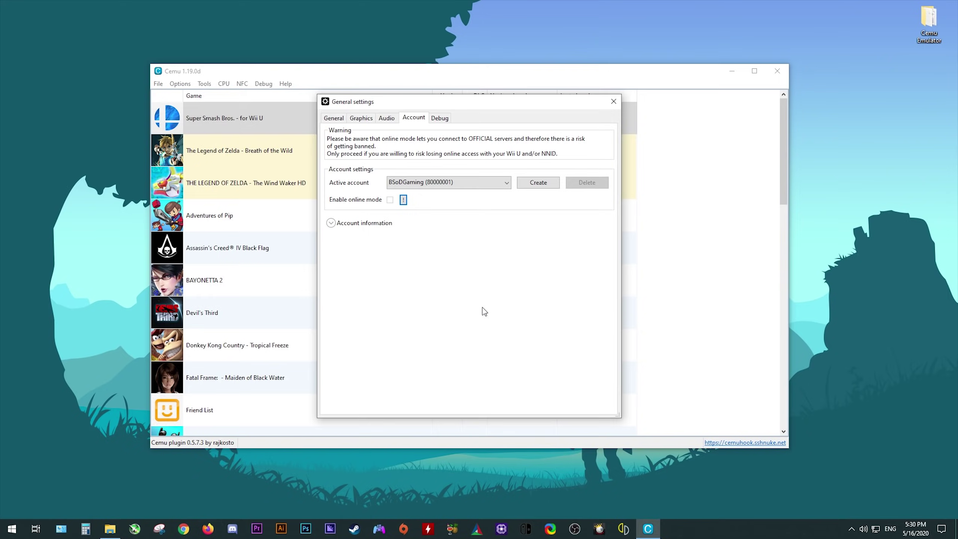
Look over the active account list and the audio, graphics and general settings, and close the General settings window.
left_click(502, 184)
left_click(428, 200)
left_click(388, 120)
left_click(361, 120)
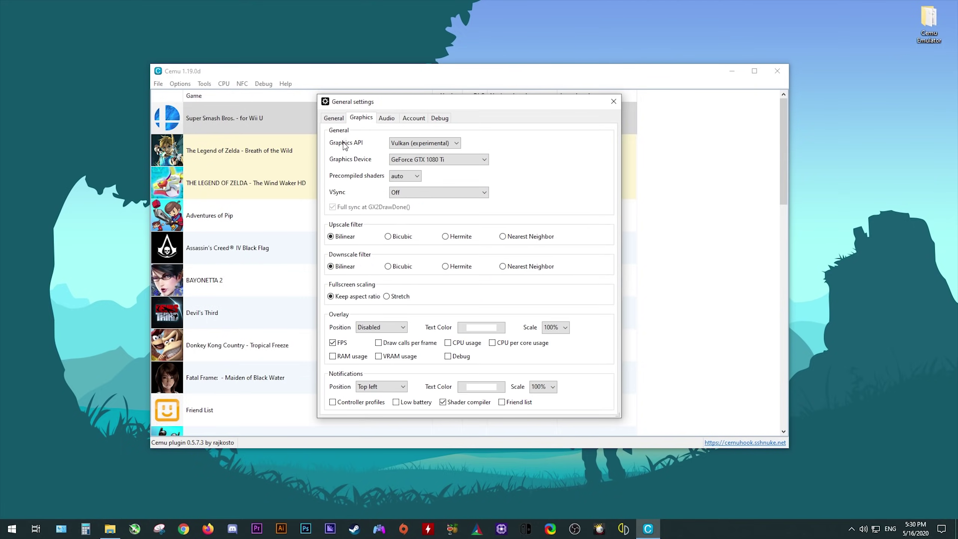
left_click(336, 120)
left_click(356, 117)
left_click(614, 102)
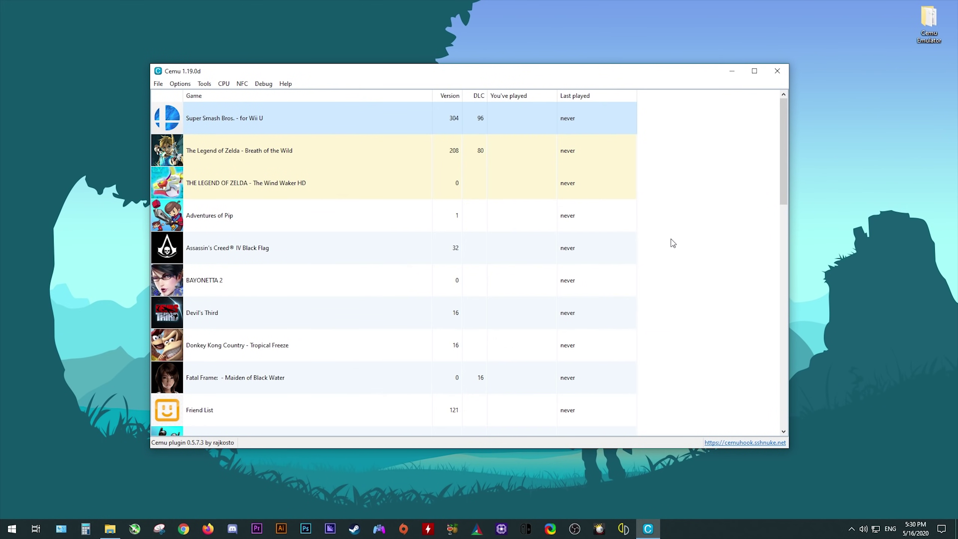
Enable the experimental Async compile (Vulkan) option and check that it is on.
left_click(263, 83)
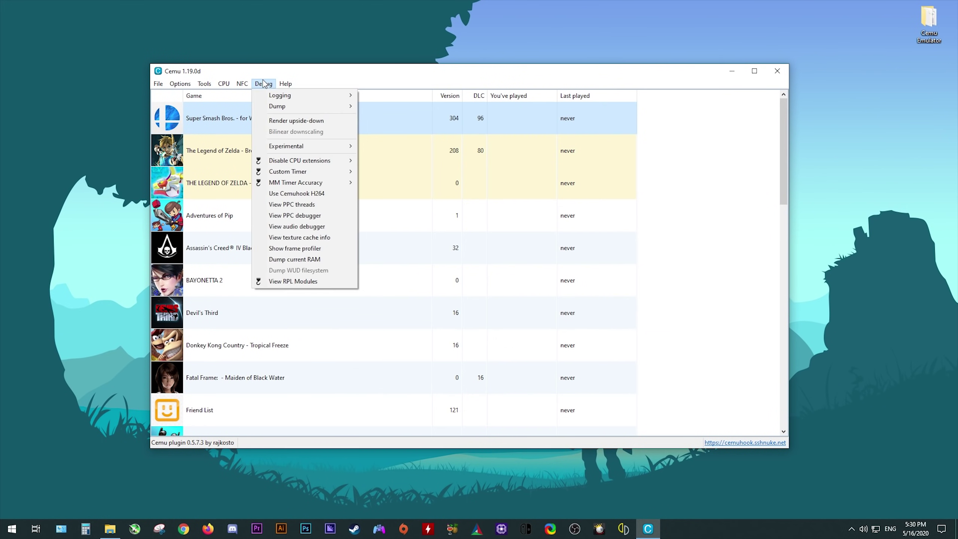
mouse_move(319, 151)
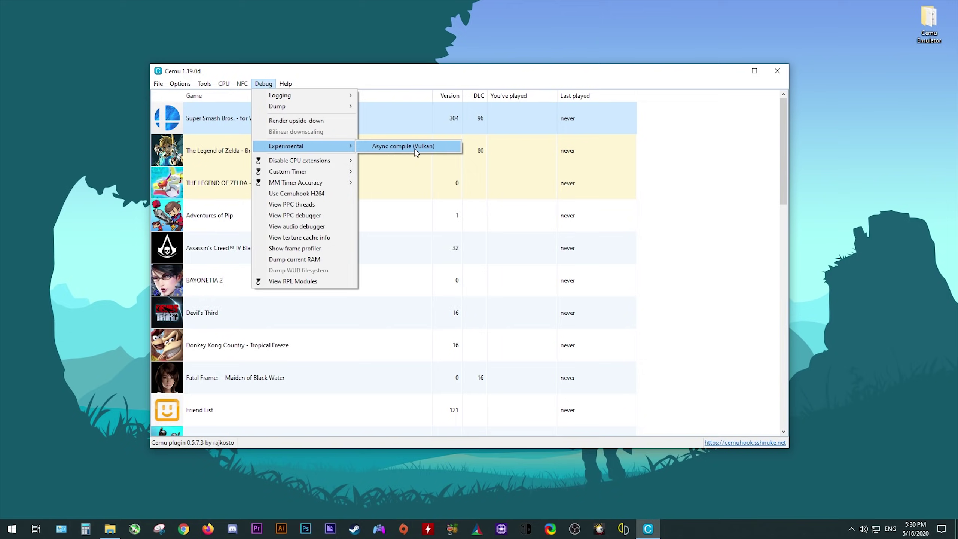
left_click(399, 146)
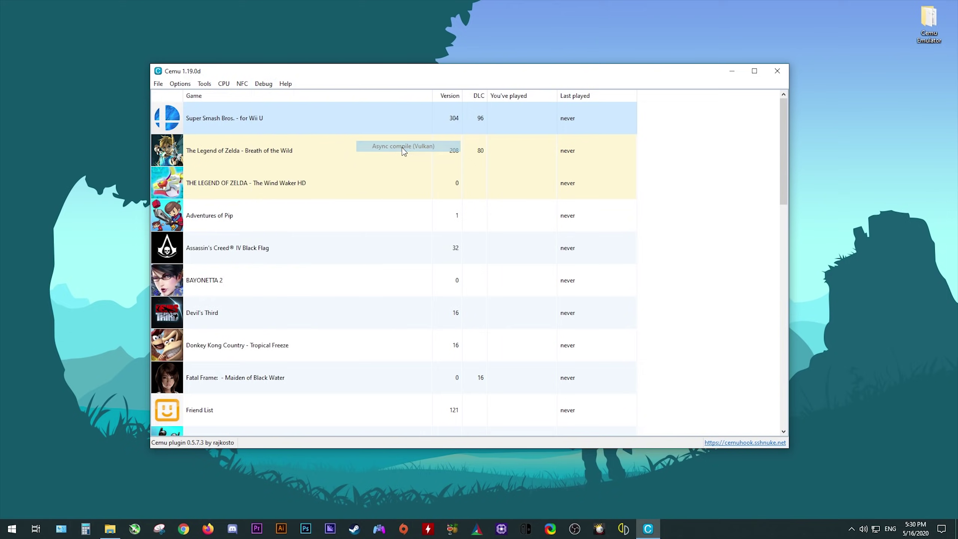
left_click(265, 84)
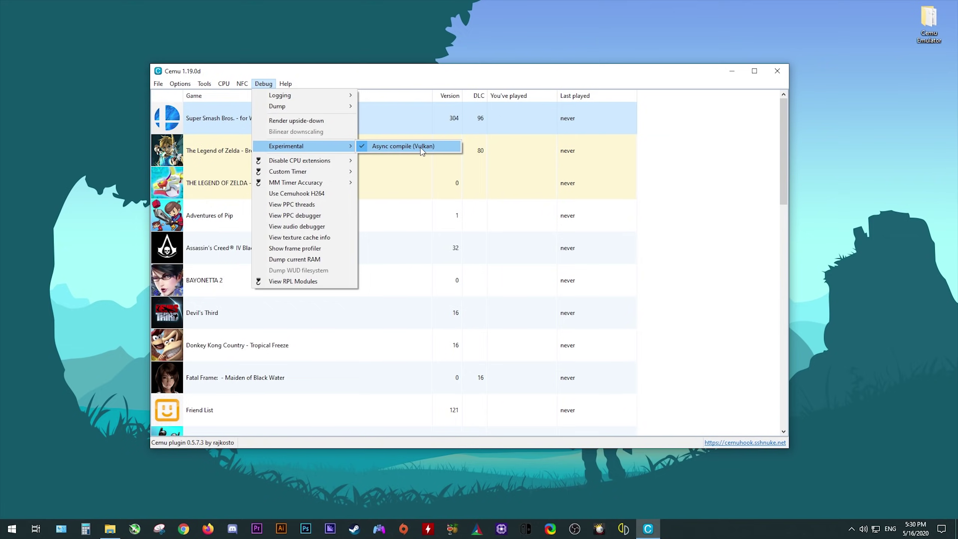
left_click(128, 189)
Look up the installed graphics driver version in the NVIDIA Control Panel's System Information and close the panel.
right_click(97, 186)
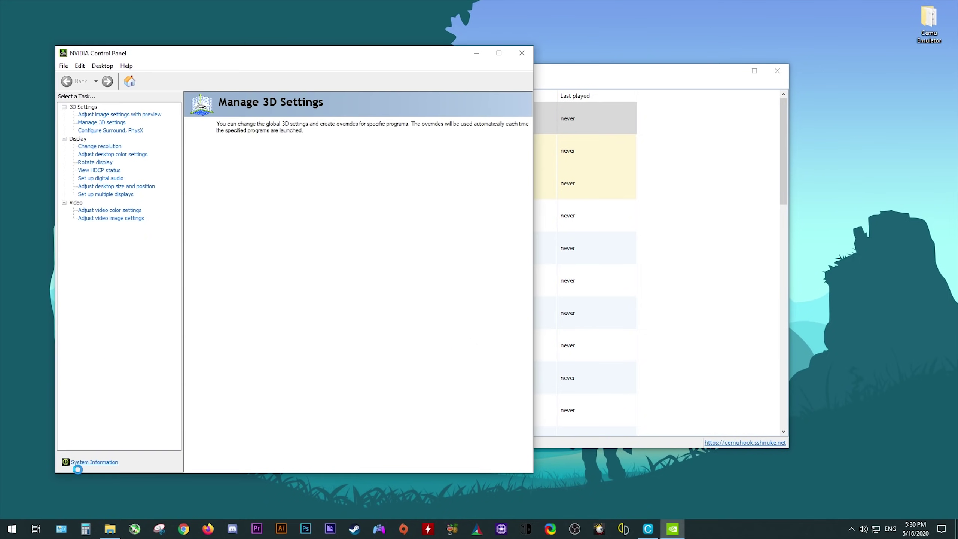
left_click(85, 464)
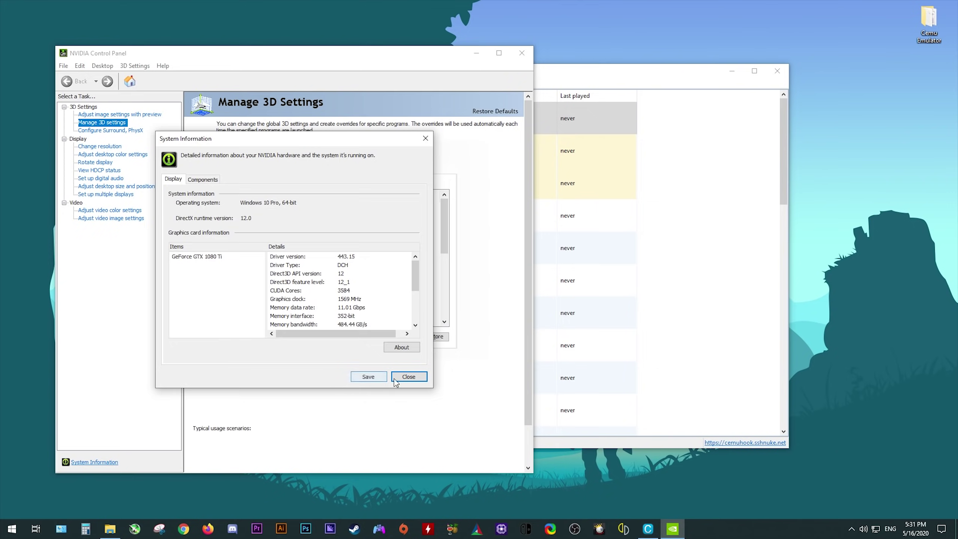
left_click(408, 376)
left_click(522, 53)
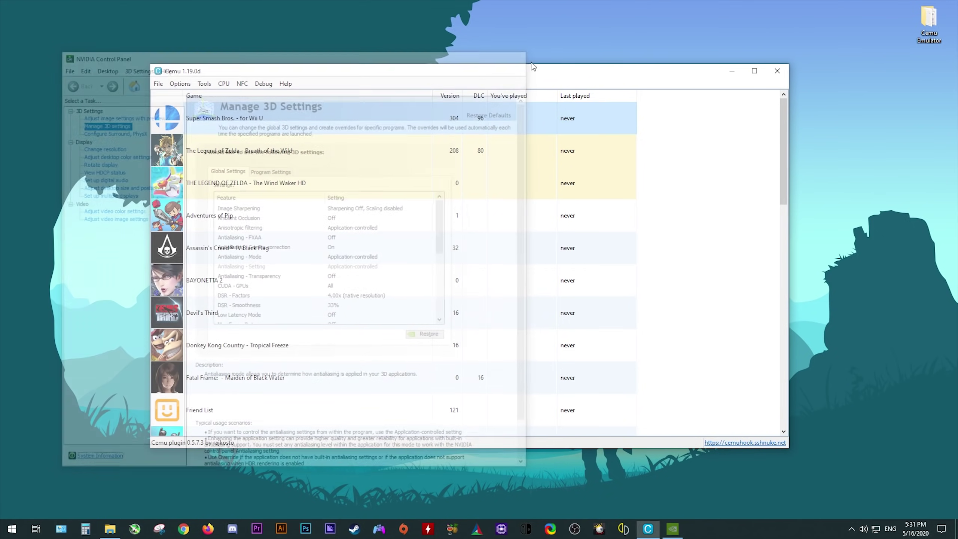
Set the MM Timer Accuracy to 1ms and enable Use Cemuhook H264.
left_click(263, 84)
mouse_move(334, 148)
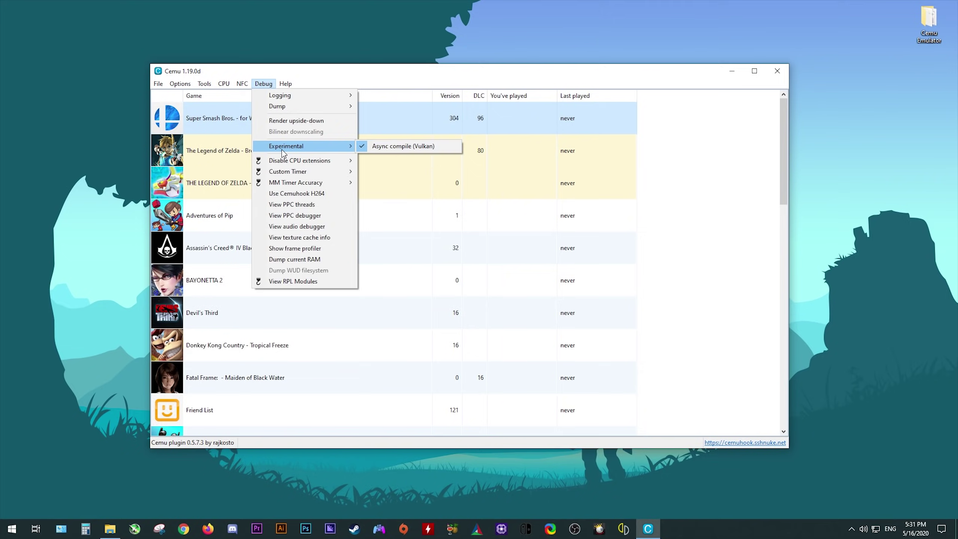
mouse_move(327, 178)
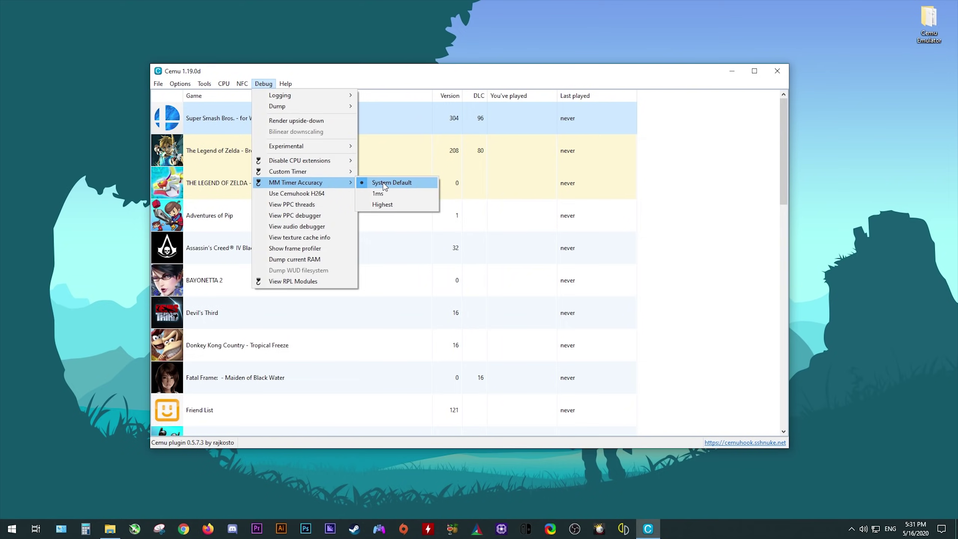
left_click(377, 193)
left_click(263, 83)
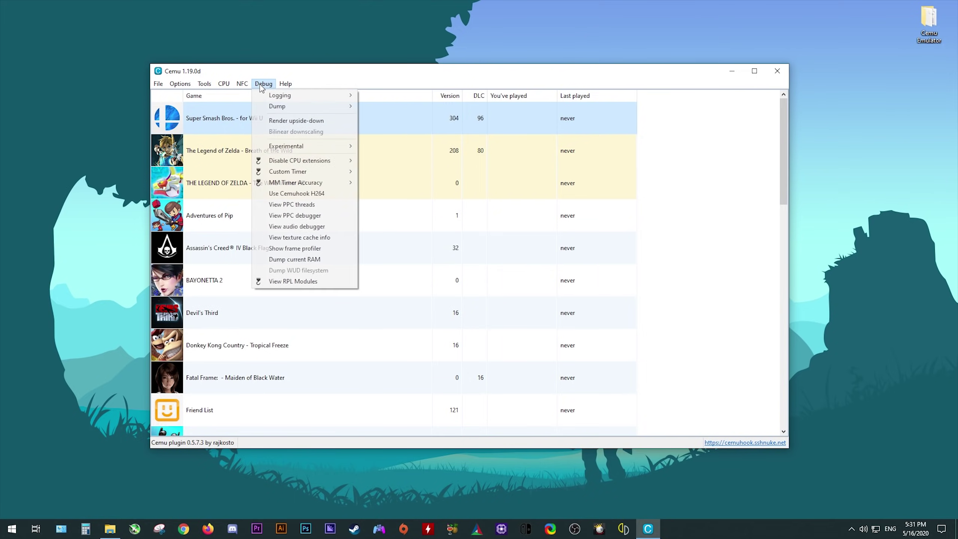
left_click(314, 194)
left_click(263, 84)
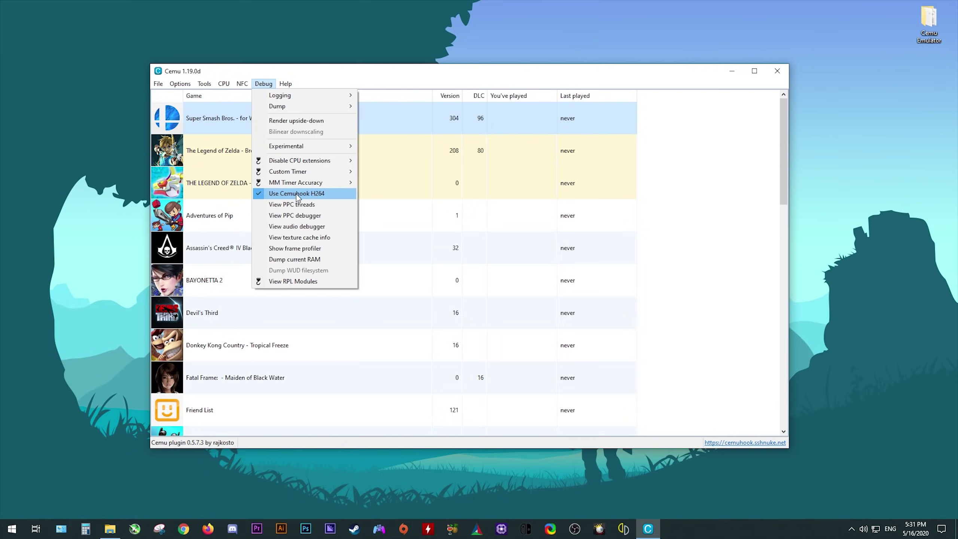
Check which CPU affinity option is selected and leave it unchanged.
mouse_move(223, 84)
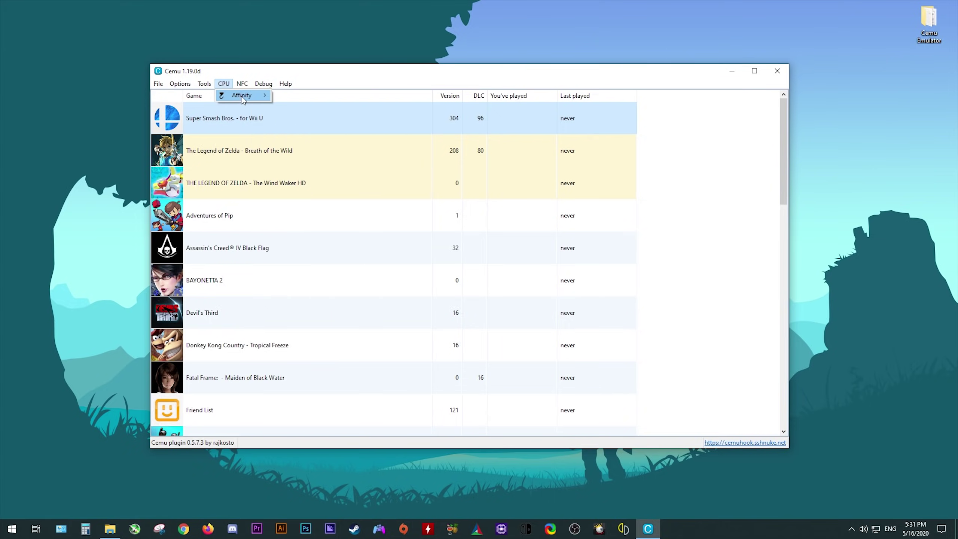
mouse_move(241, 99)
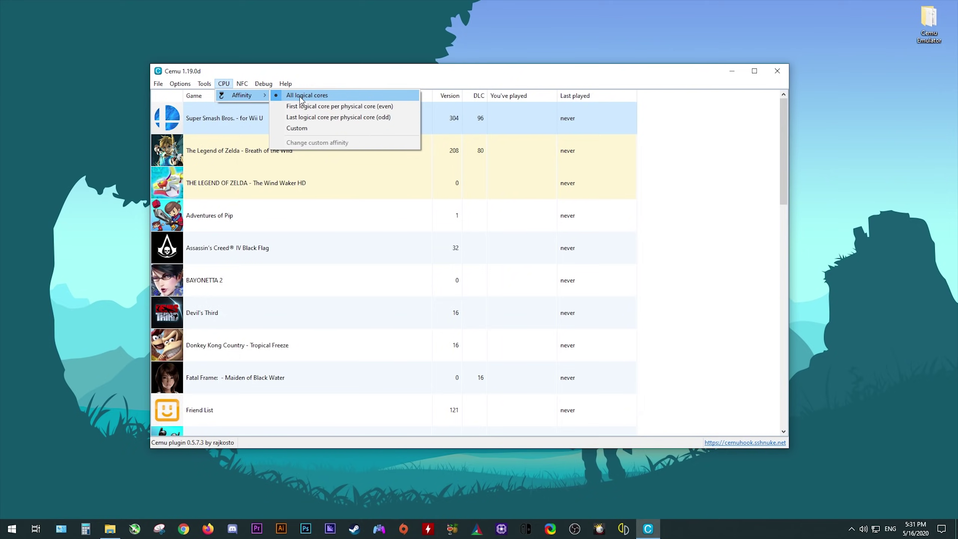
left_click(320, 76)
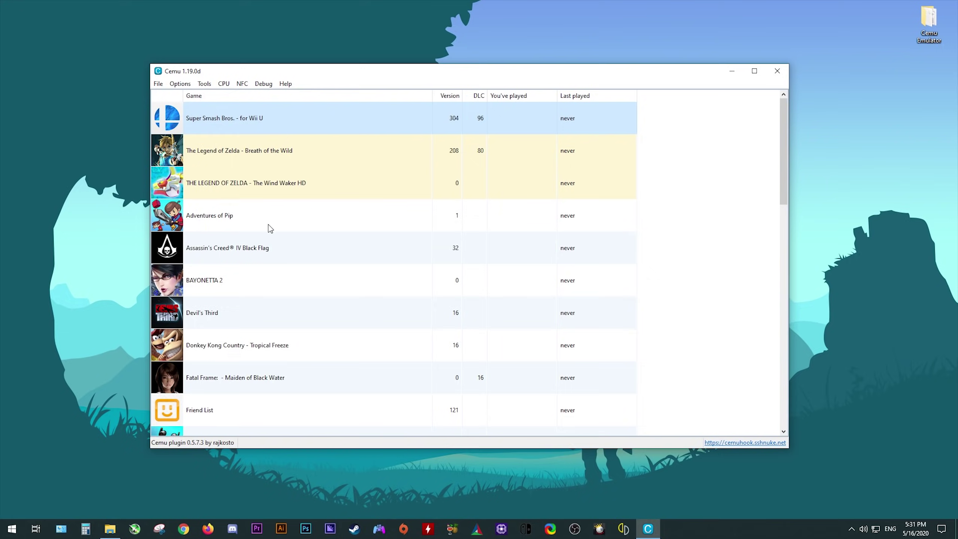
Open the graphic packs for The Legend of Zelda - Breath of the Wild and move the window fully into view.
left_click(243, 152)
left_click(243, 181)
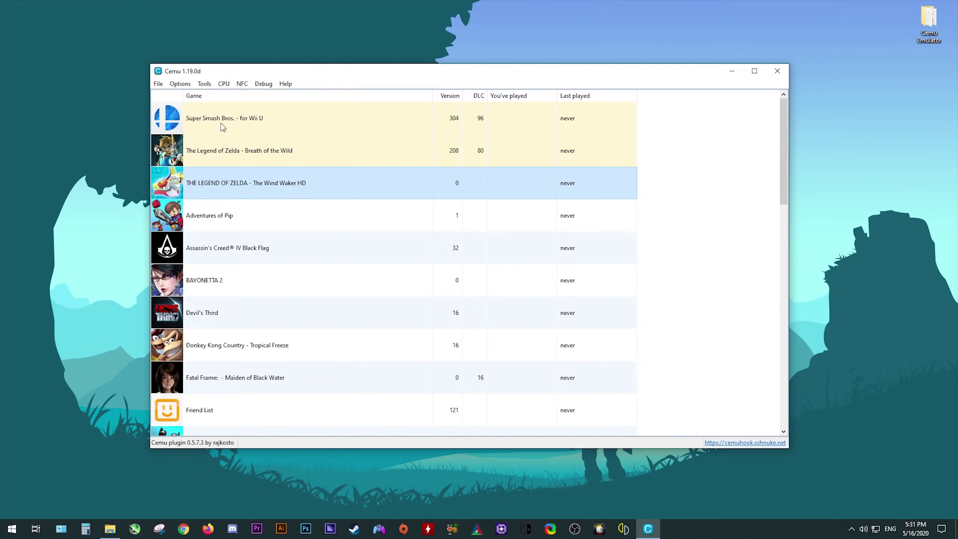
right_click(238, 154)
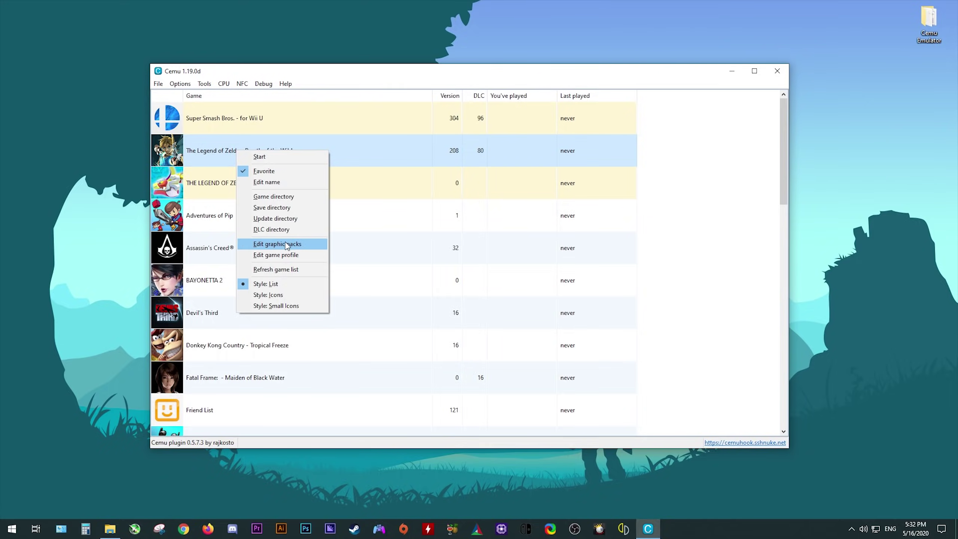
left_click(279, 245)
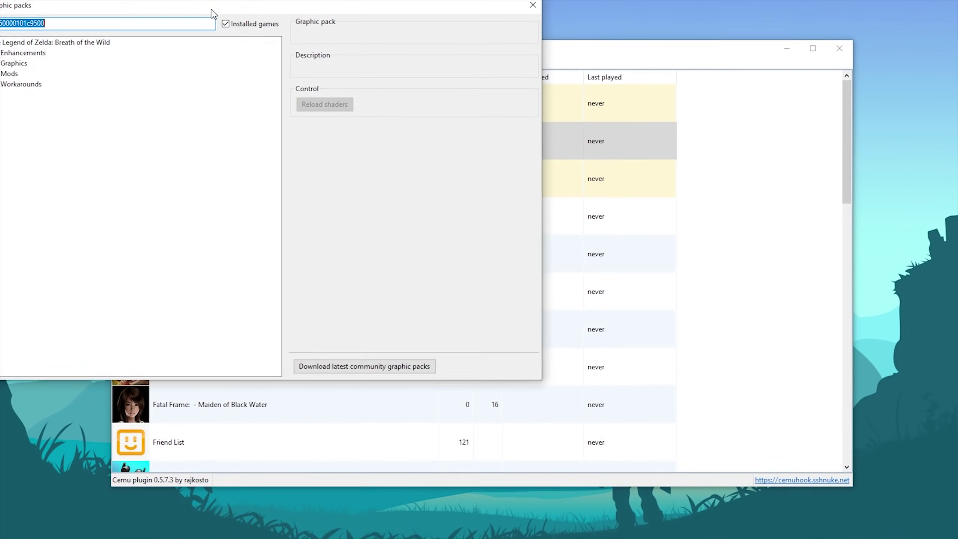
left_click_drag(213, 13, 420, 82)
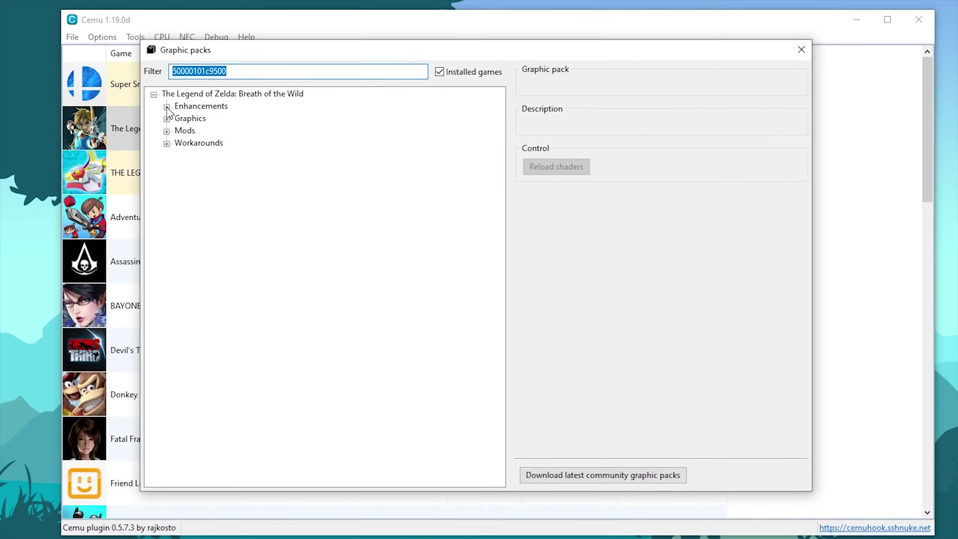
Expand the Enhancements, Graphics, Mods and Workarounds categories of the Breath of the Wild graphic packs.
left_click(166, 107)
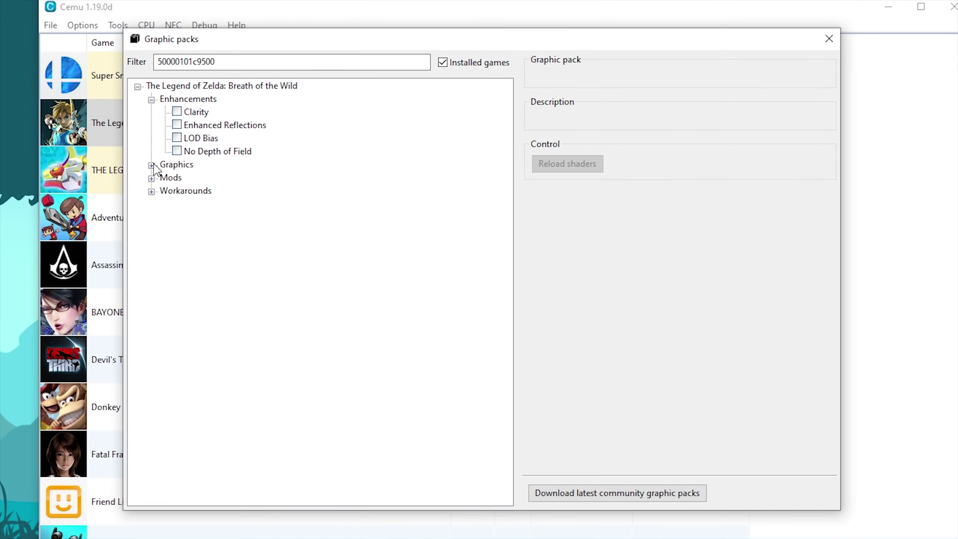
left_click(165, 168)
left_click(151, 218)
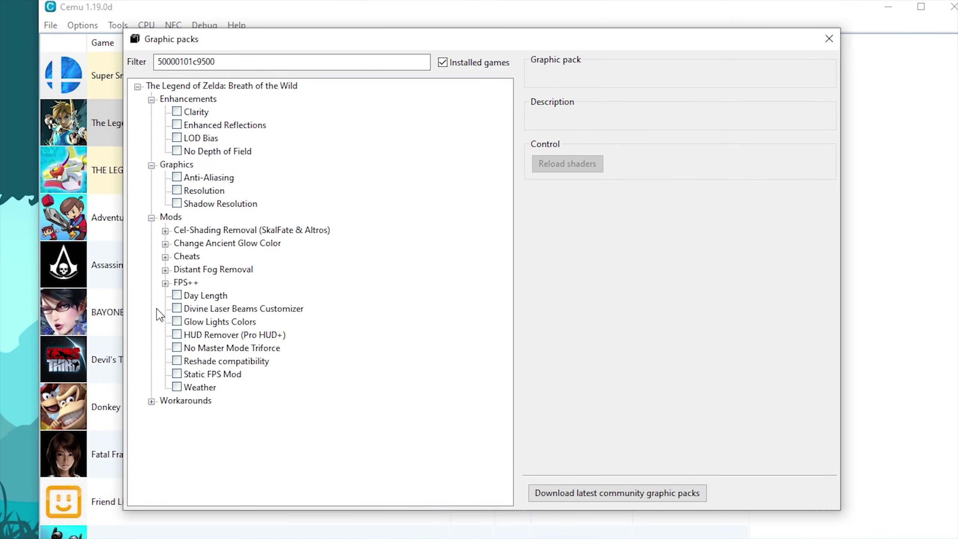
left_click(151, 401)
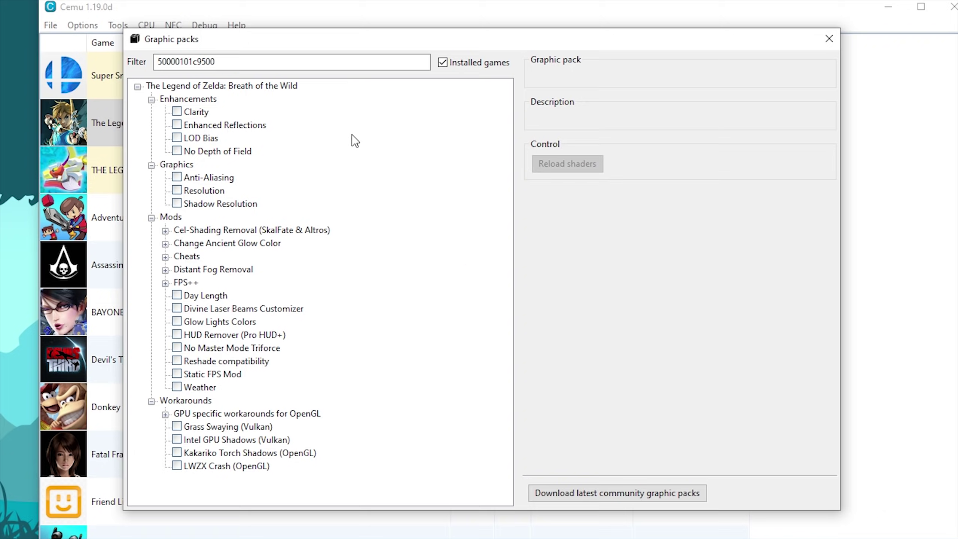
Enable the Clarity pack with Serfrost's Preset (Default), and enable the No Depth of Field pack.
left_click(177, 112)
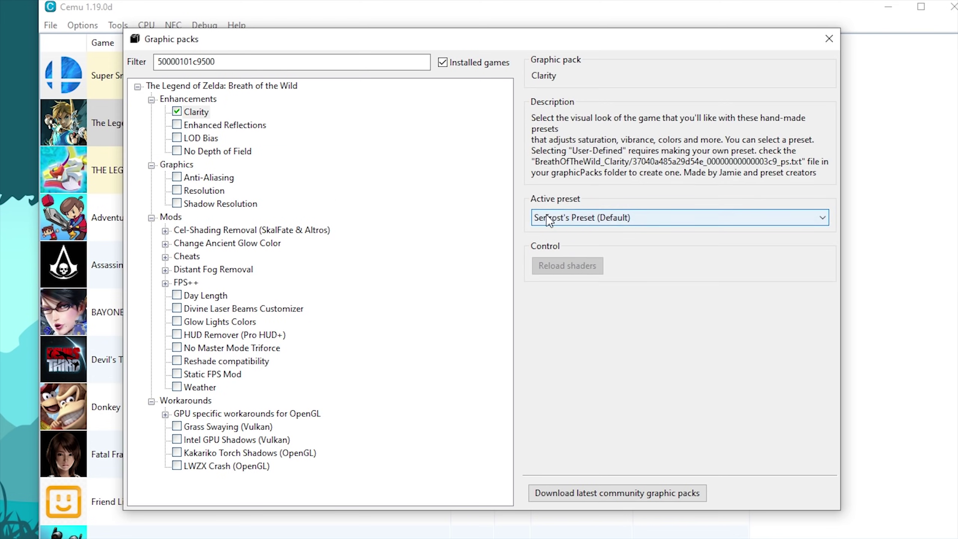
left_click(750, 221)
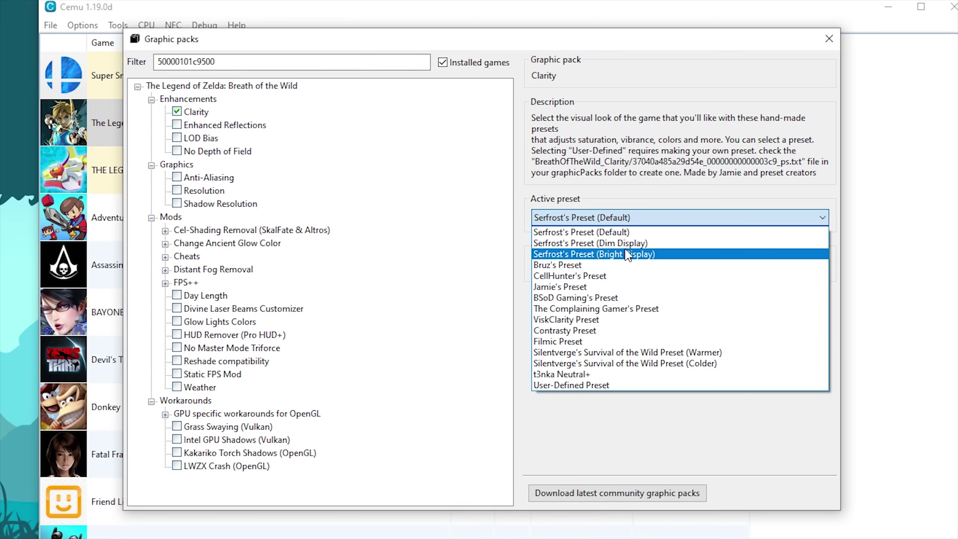
left_click(611, 233)
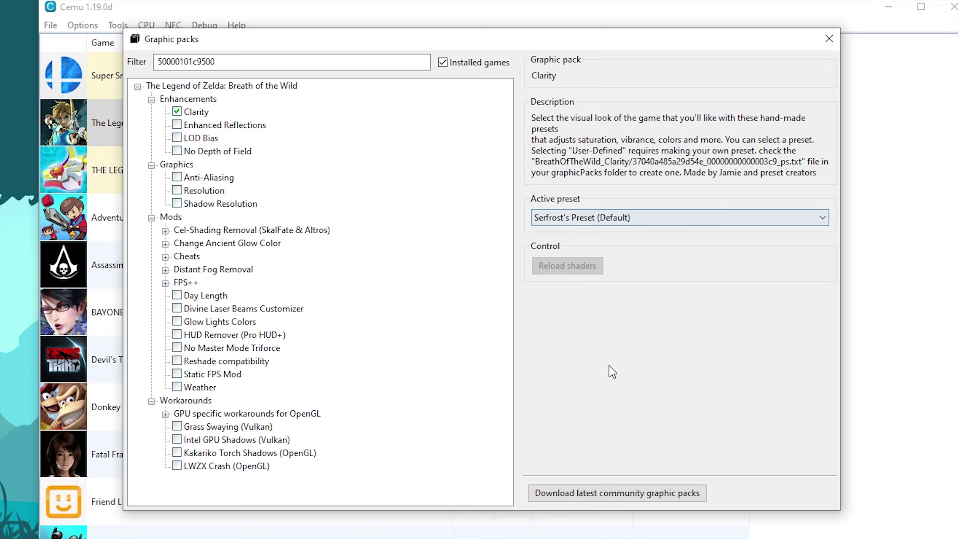
left_click(177, 151)
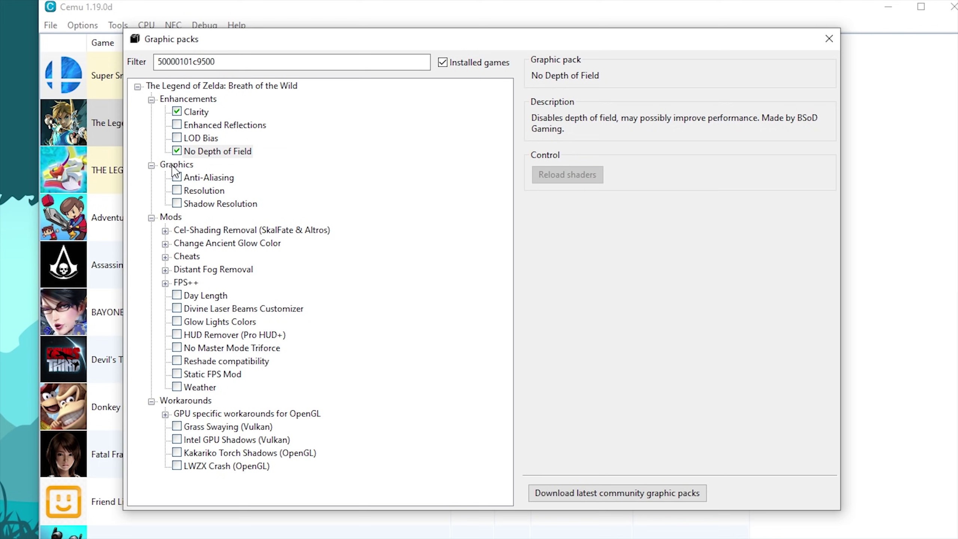
Enable the Resolution and Shadow Resolution packs and set the resolution preset to 1920x1080 (16:9).
left_click(177, 190)
left_click(177, 204)
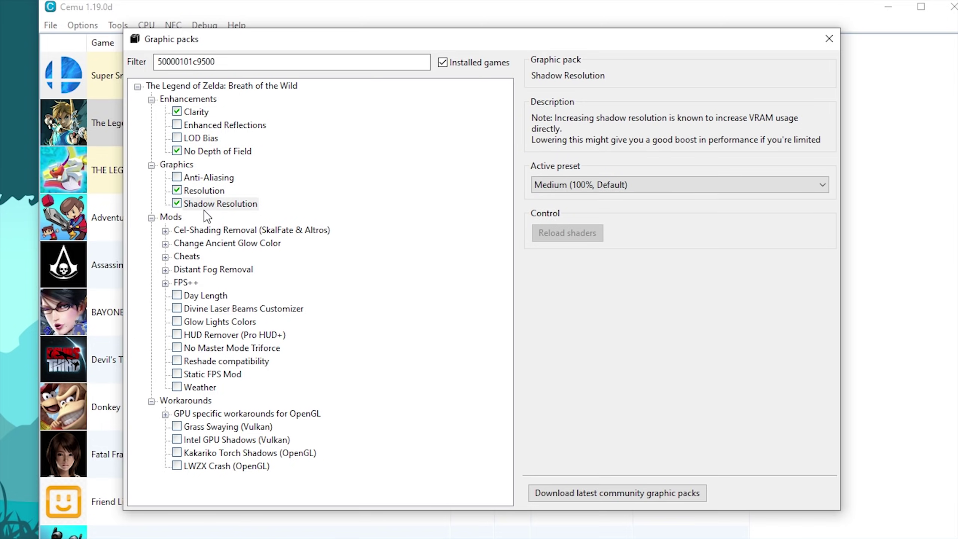
left_click(203, 190)
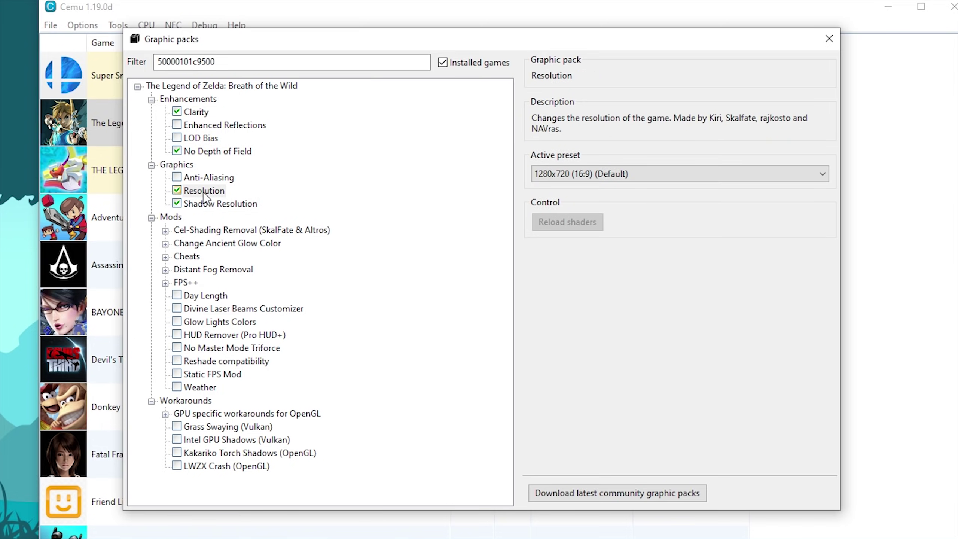
left_click(635, 173)
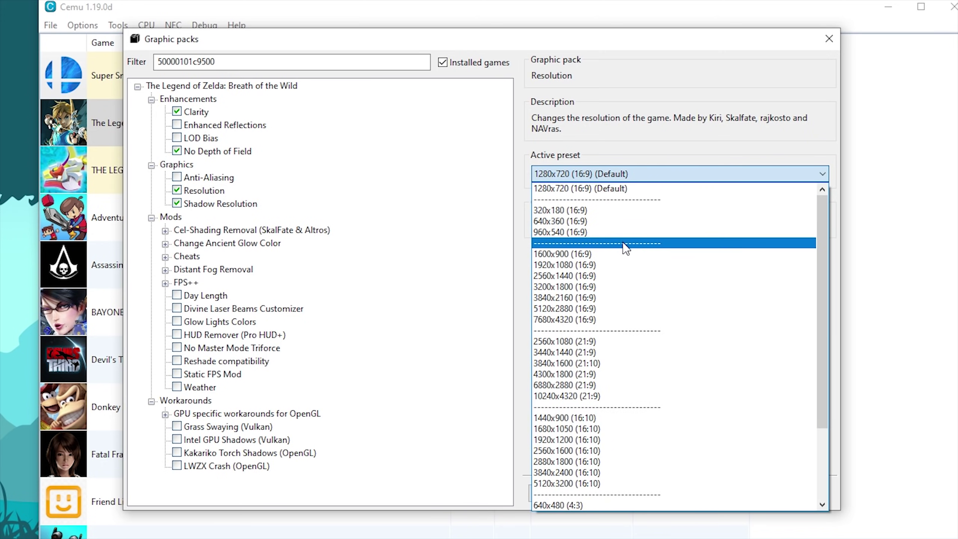
left_click(605, 265)
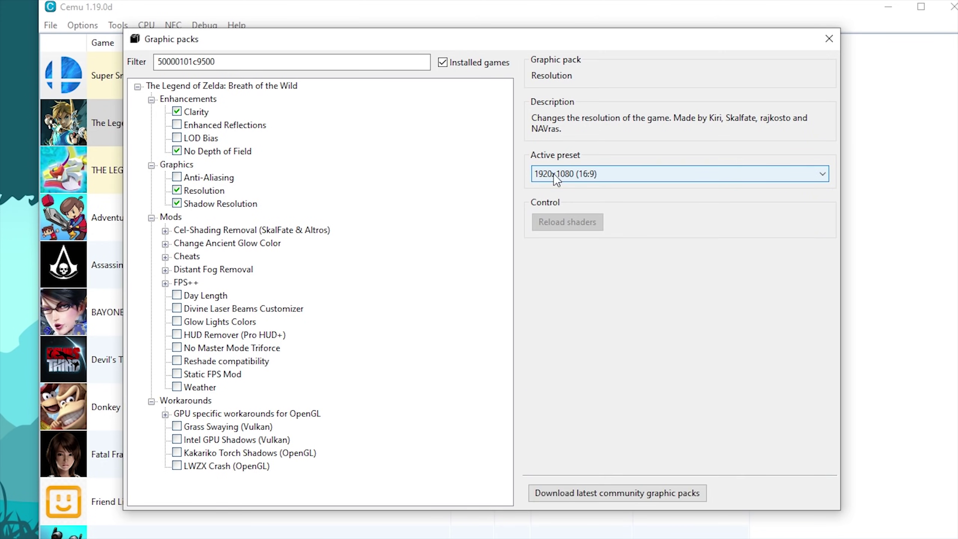
Try the 3840x2160 (16:9) preset for the Resolution pack and return it to 1920x1080 (16:9).
left_click(585, 174)
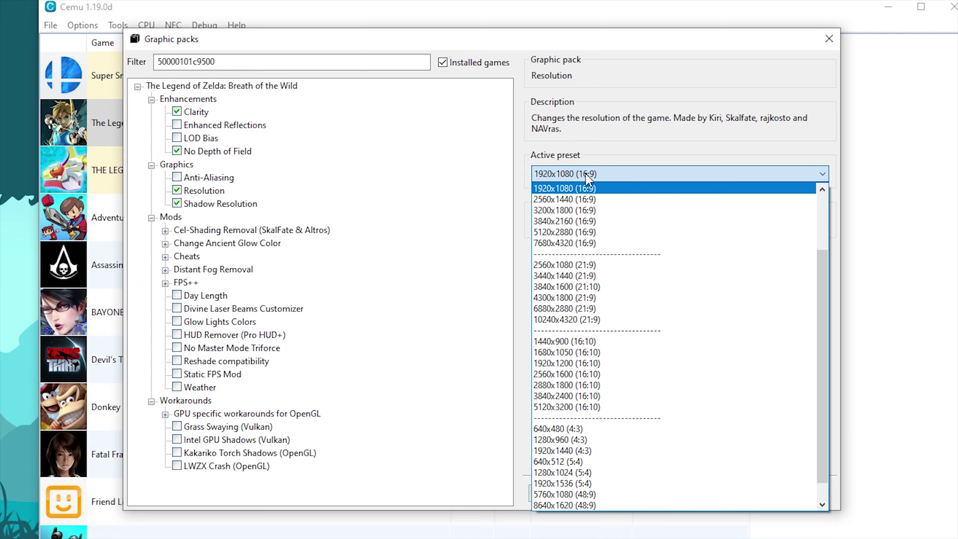
left_click(584, 222)
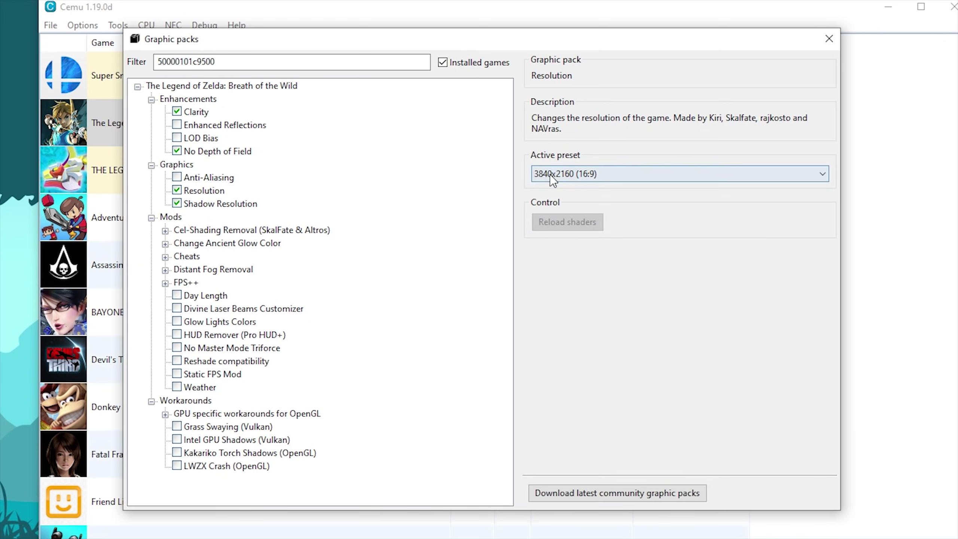
left_click(650, 172)
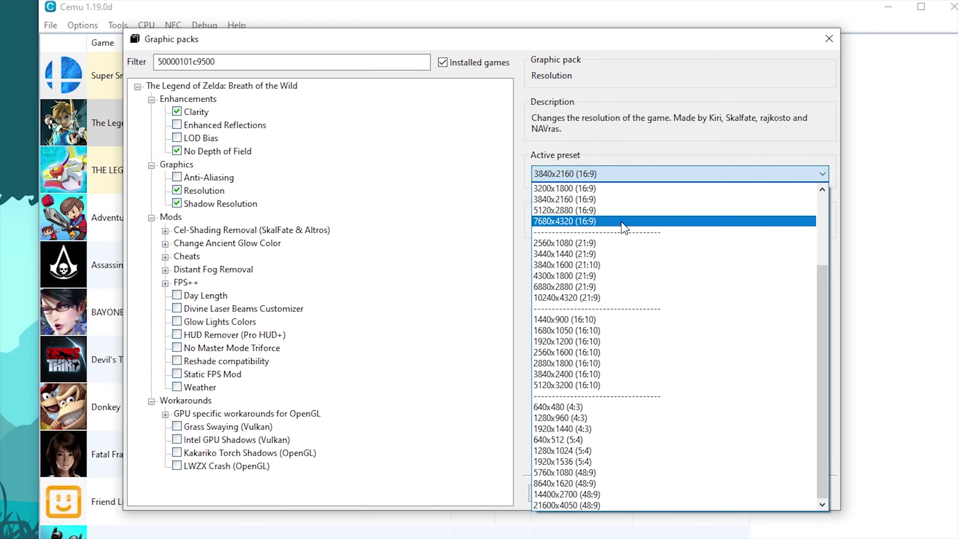
scroll(621, 221, "up", 1)
left_click(572, 200)
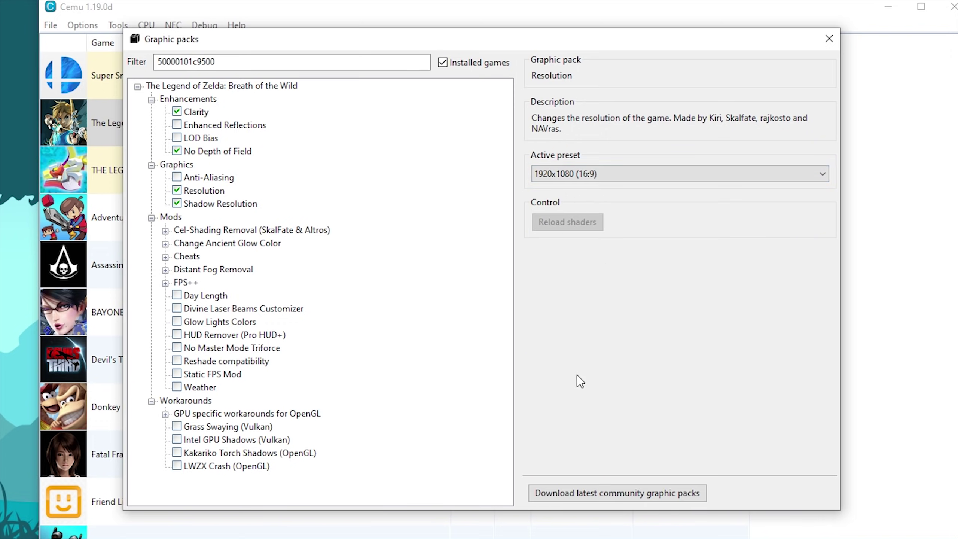
Review the Shadow Resolution presets and choose Medium (100%, Default).
left_click(201, 204)
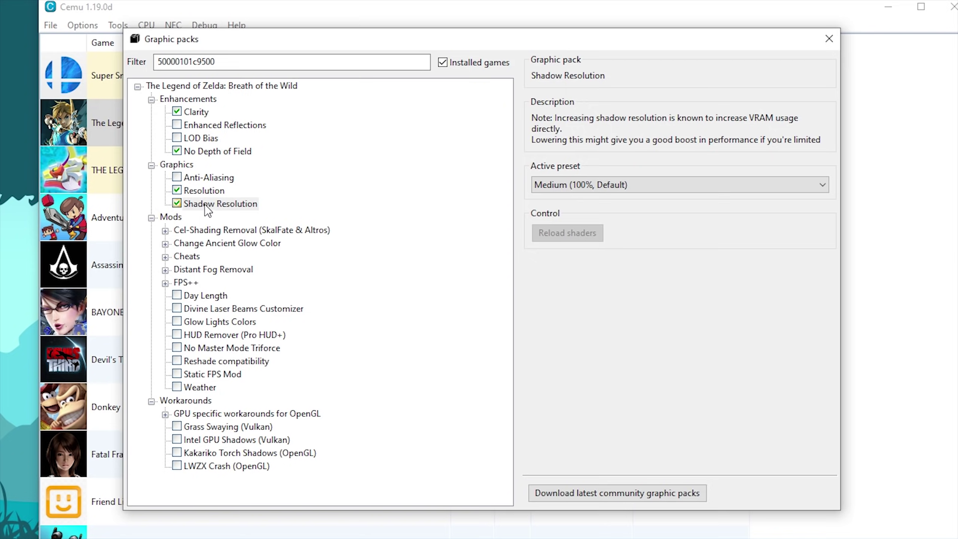
left_click(706, 184)
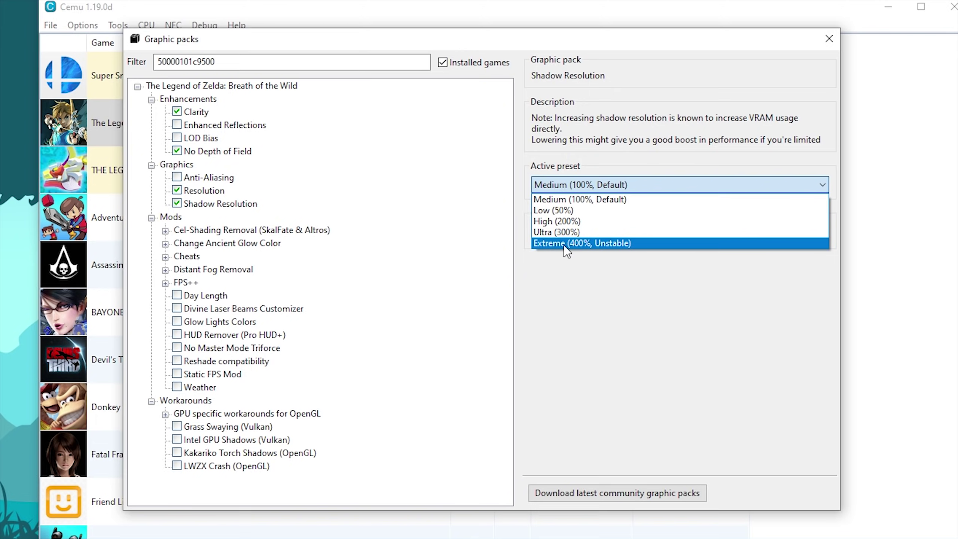
left_click(603, 199)
left_click(624, 183)
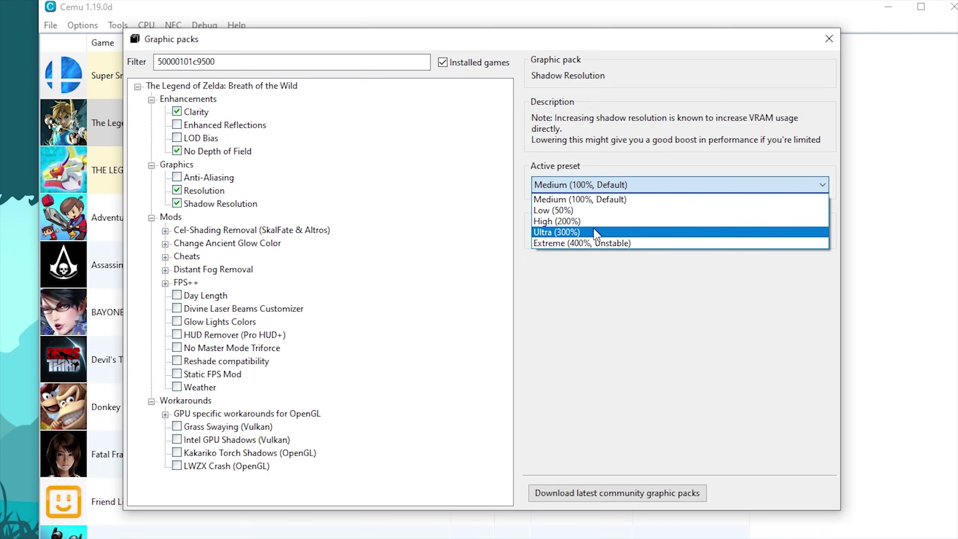
left_click(589, 199)
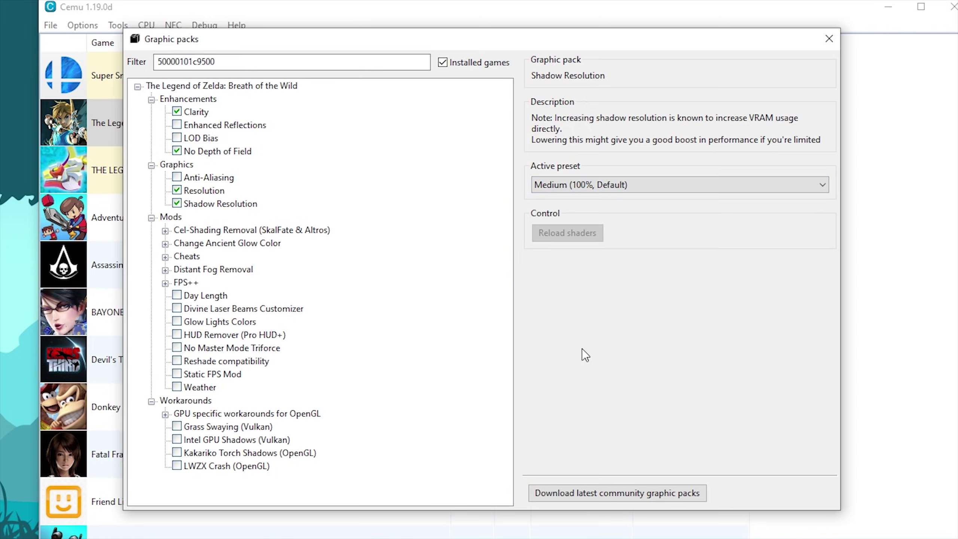
Enable Dynamic Gamespeed, Fence Method, NPC Stutter Fix and Set FPS Limit under FPS++ in Mods, and review their descriptions.
left_click(166, 219)
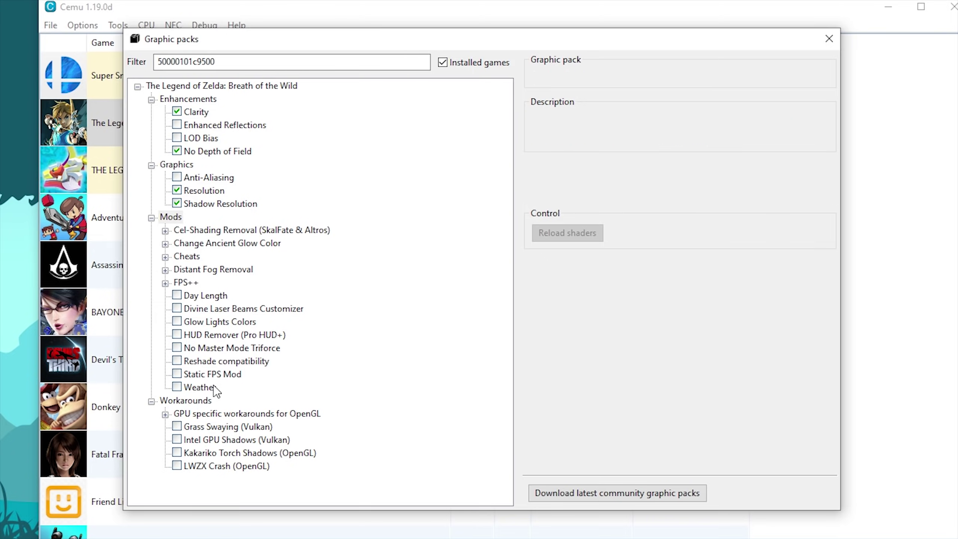
left_click(166, 284)
left_click(190, 295)
left_click(191, 309)
left_click(190, 321)
left_click(190, 335)
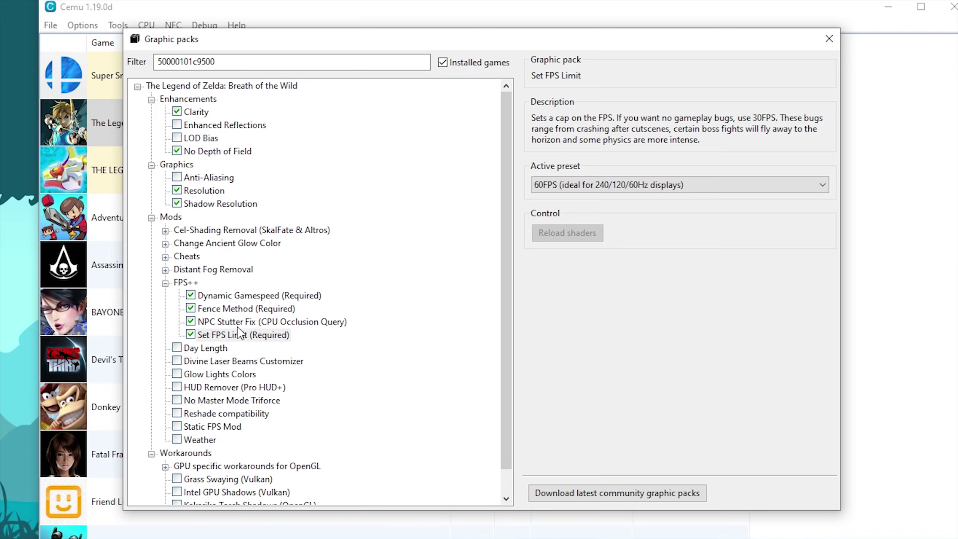
left_click(235, 297)
left_click(228, 313)
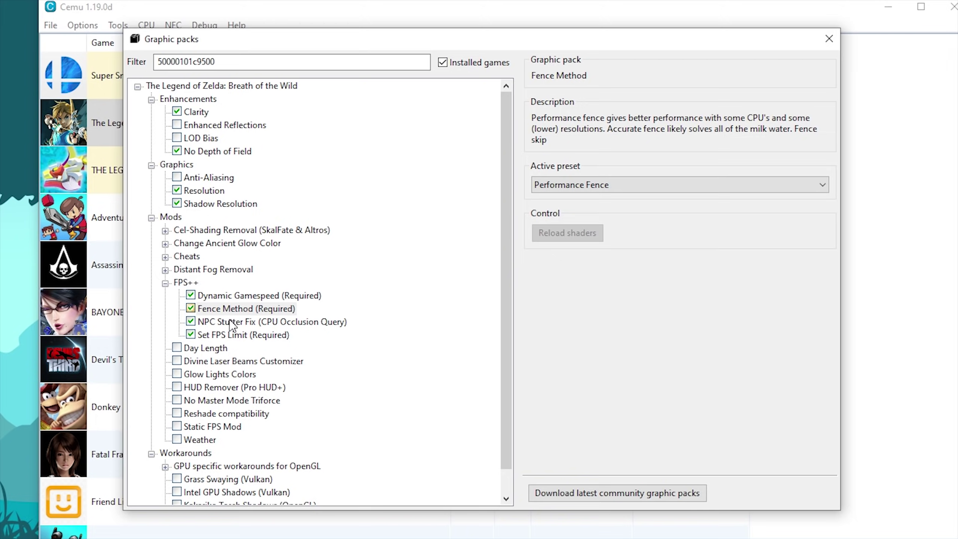
left_click(231, 323)
Try the 30FPS preset for Set FPS Limit and return it to 60FPS (ideal for 240/120/60Hz displays).
left_click(238, 336)
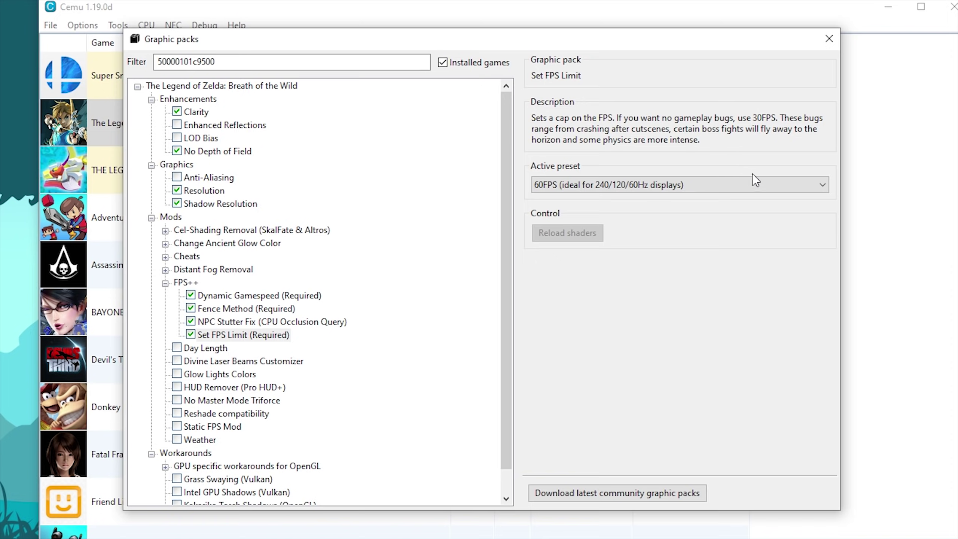
left_click(799, 185)
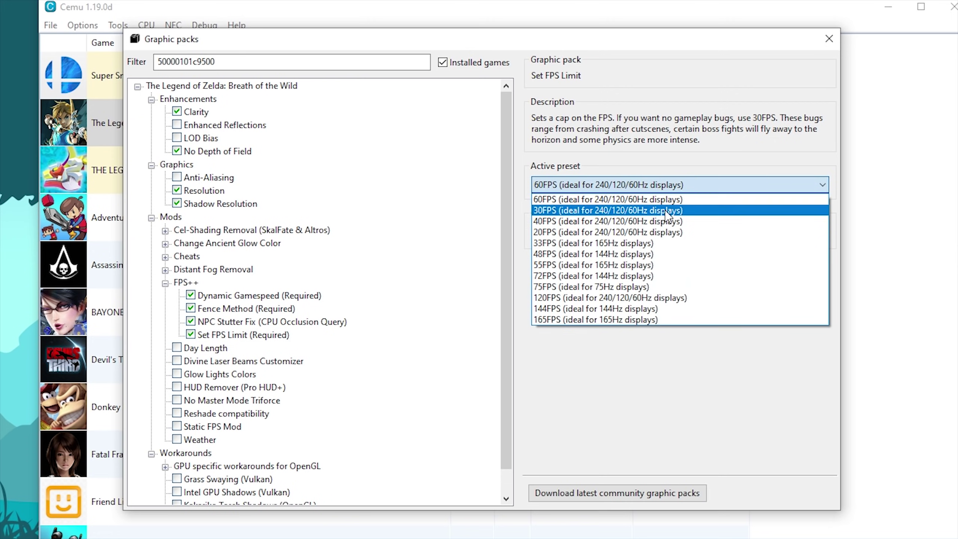
left_click(649, 212)
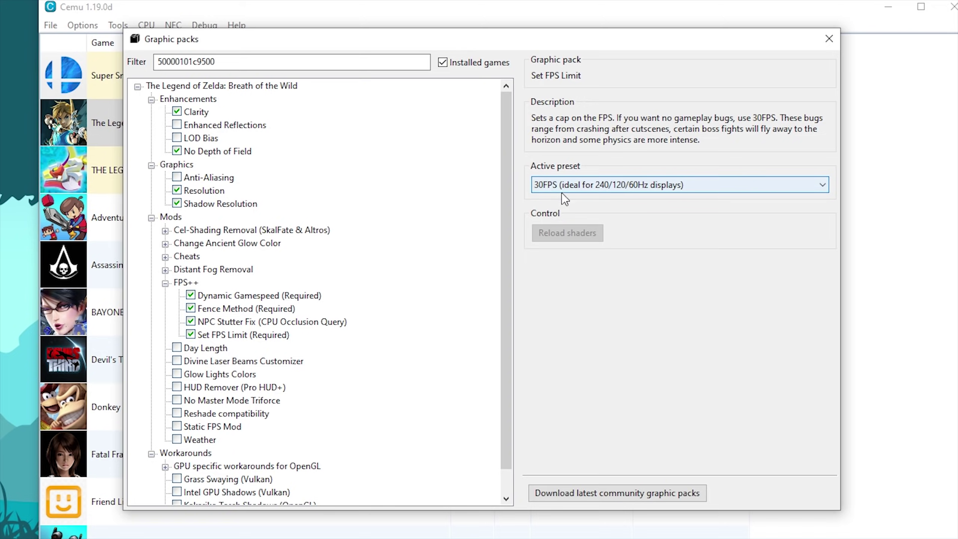
left_click(782, 178)
left_click(599, 200)
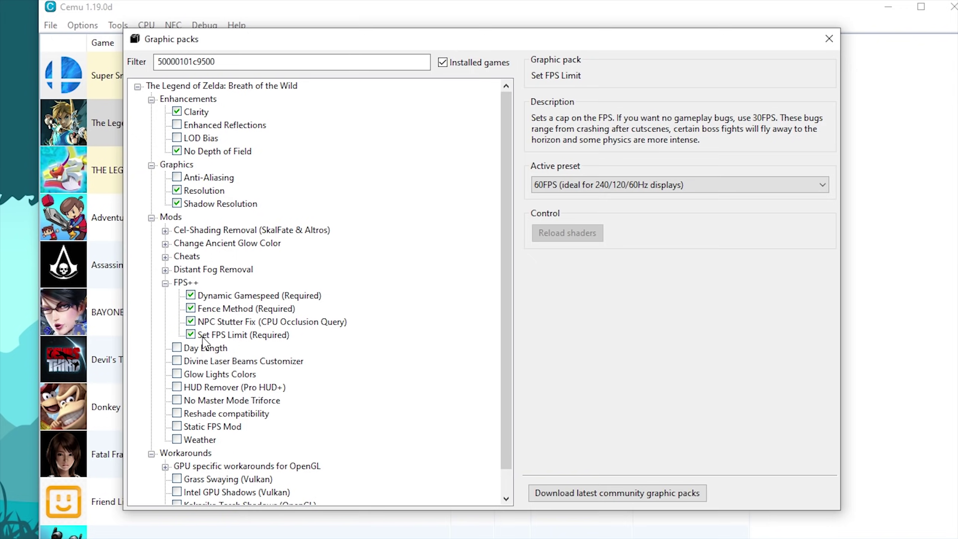
Collapse the FPS++ group and the Enhancements, Graphics and Mods categories.
left_click(165, 283)
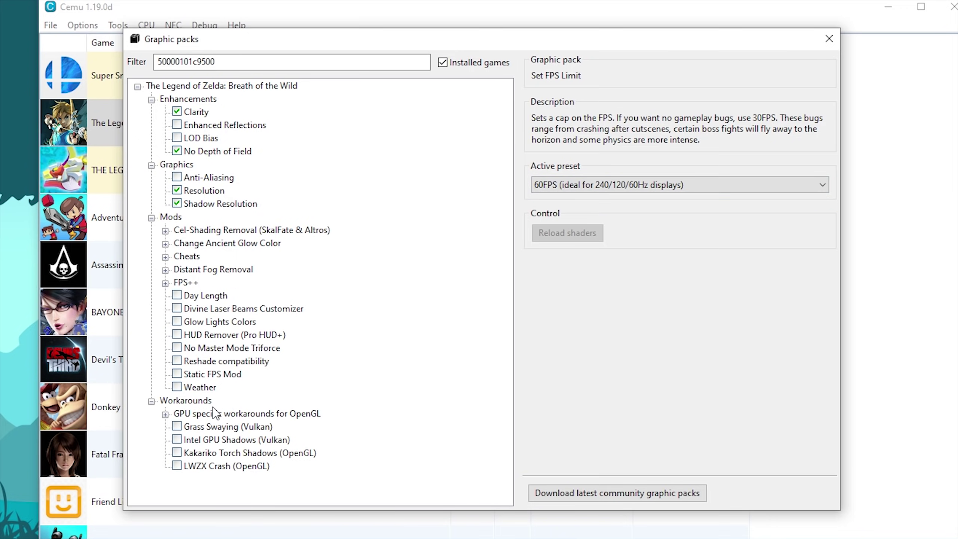
left_click(152, 99)
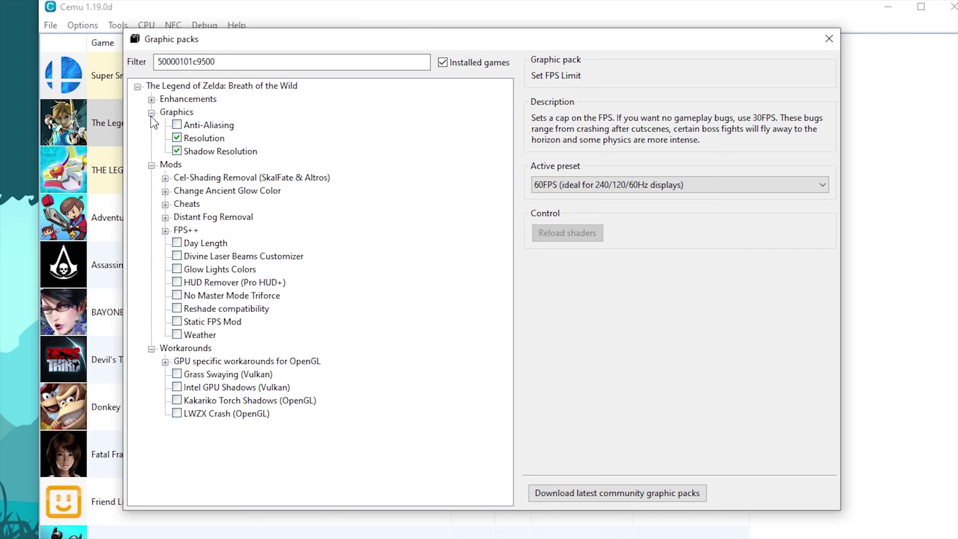
left_click(151, 113)
left_click(151, 126)
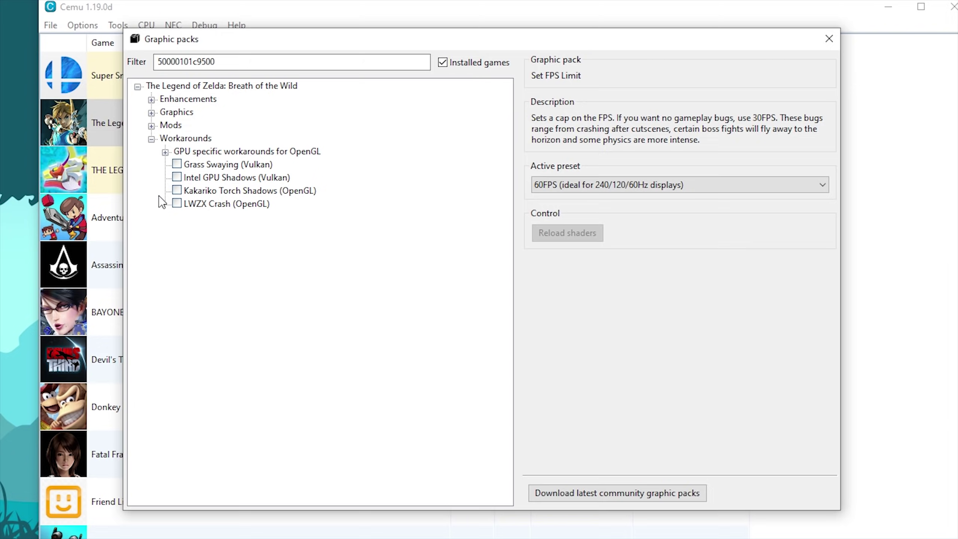
Enable the OpenGL workarounds NVIDIA: Stretched Clouds, NVIDIA: Explosion Smoke, LWZX Crash and Kakariko Torch Shadows.
left_click(164, 152)
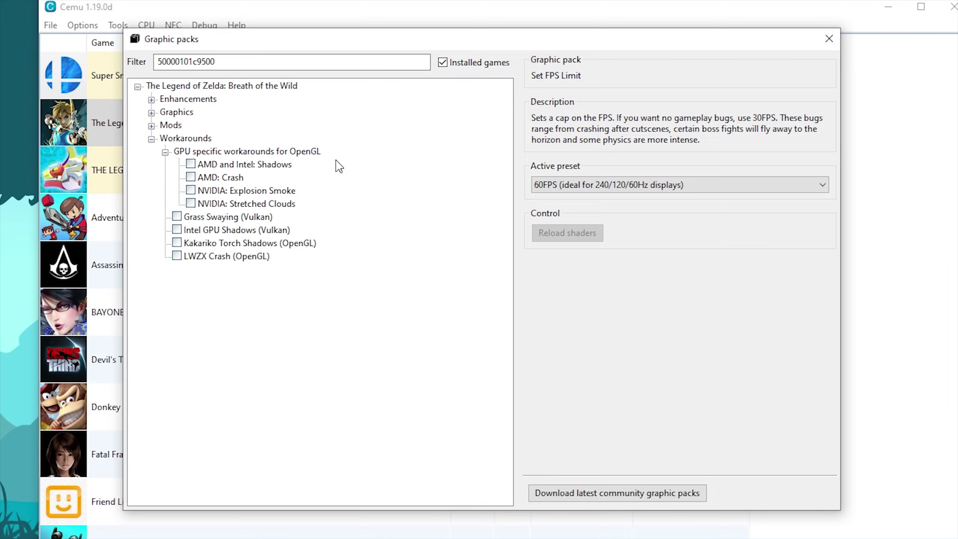
left_click(190, 203)
left_click(190, 190)
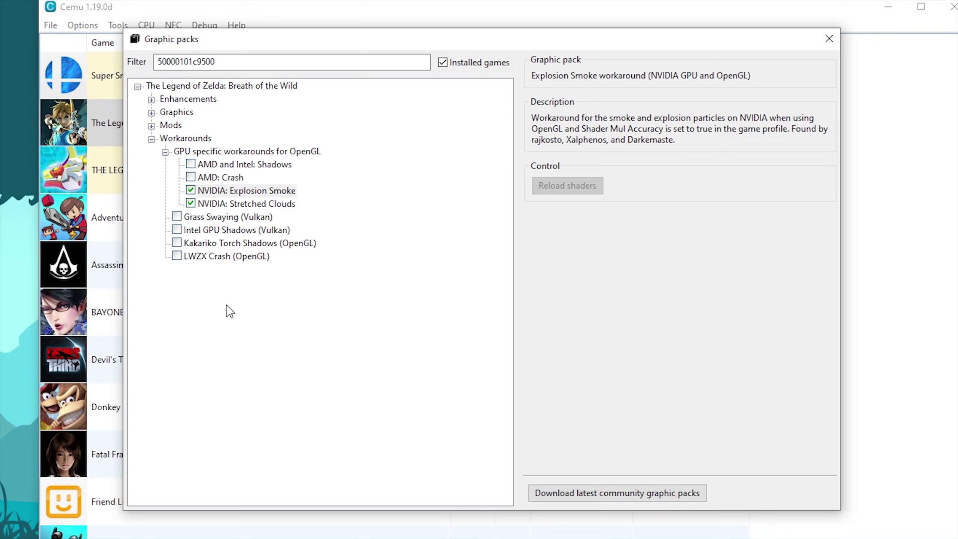
left_click(177, 256)
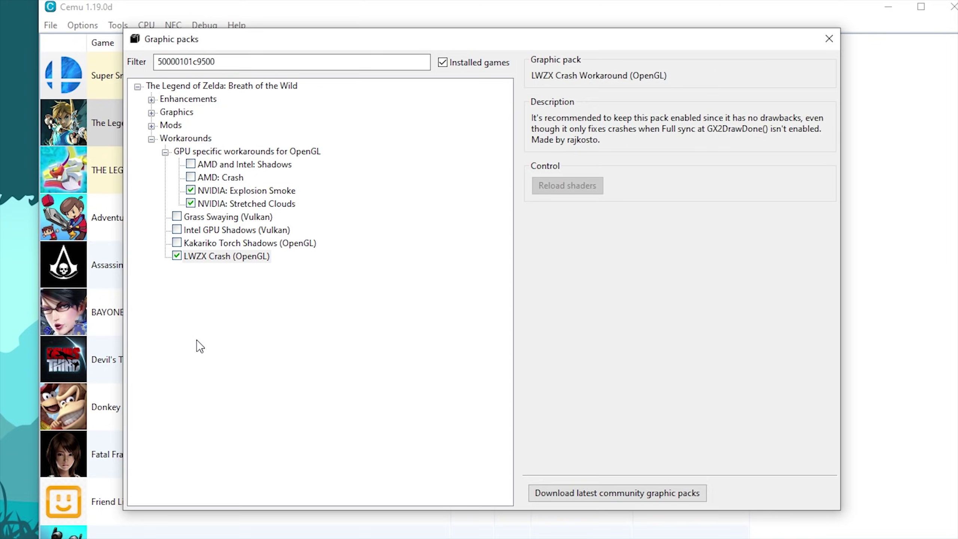
left_click(176, 242)
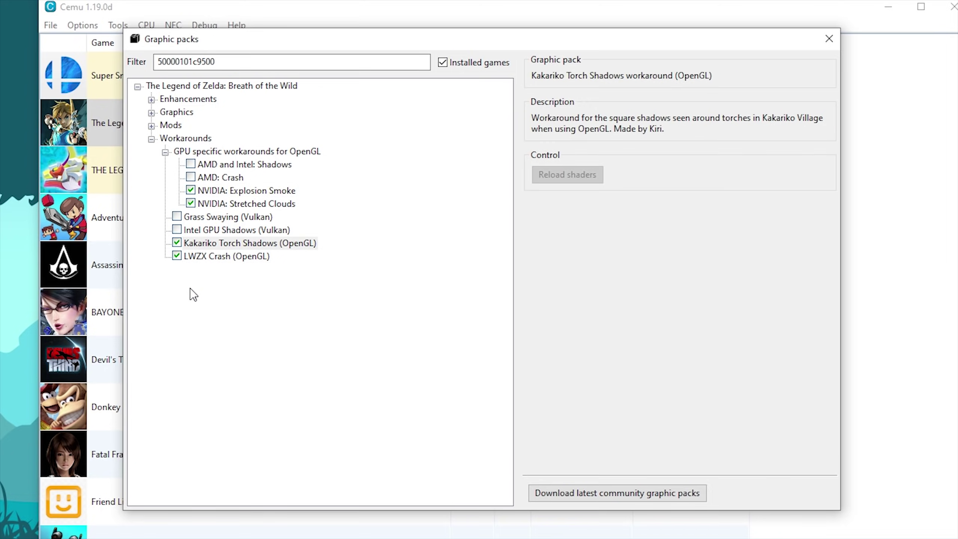
Enable the Grass Swaying (Vulkan) workaround.
left_click(177, 217)
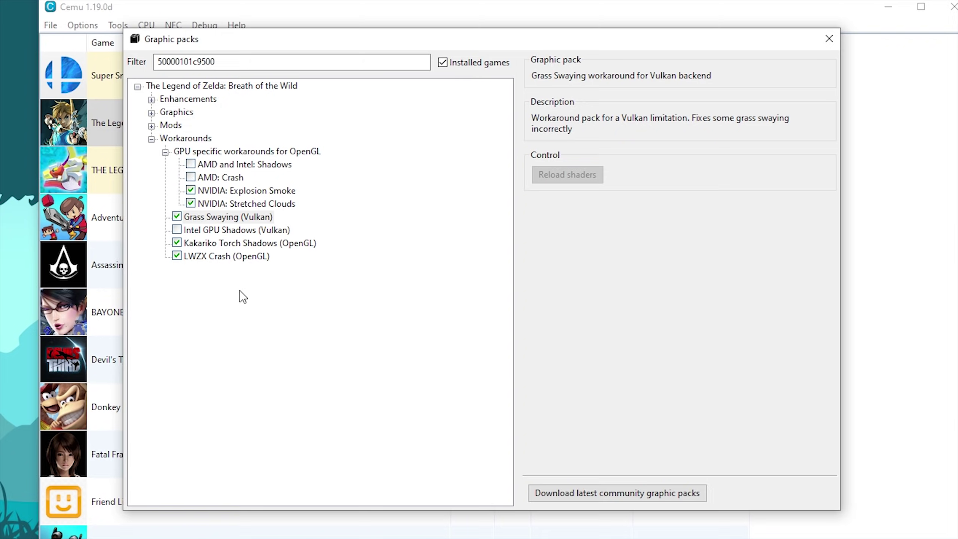
left_click(177, 216)
left_click(177, 216)
Disable the OpenGL workarounds LWZX Crash, Kakariko Torch Shadows, NVIDIA: Stretched Clouds and NVIDIA: Explosion Smoke.
left_click(176, 255)
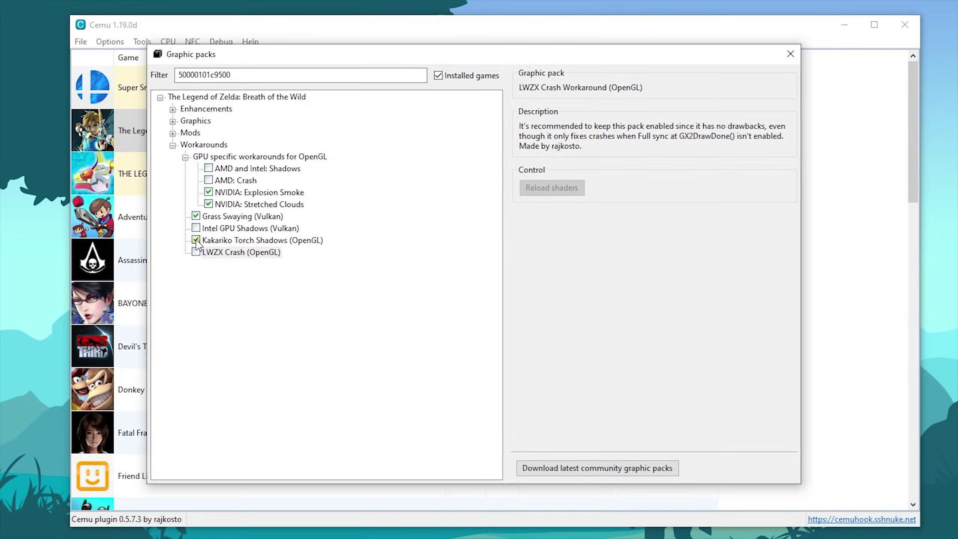
left_click(189, 241)
left_click(202, 204)
left_click(203, 191)
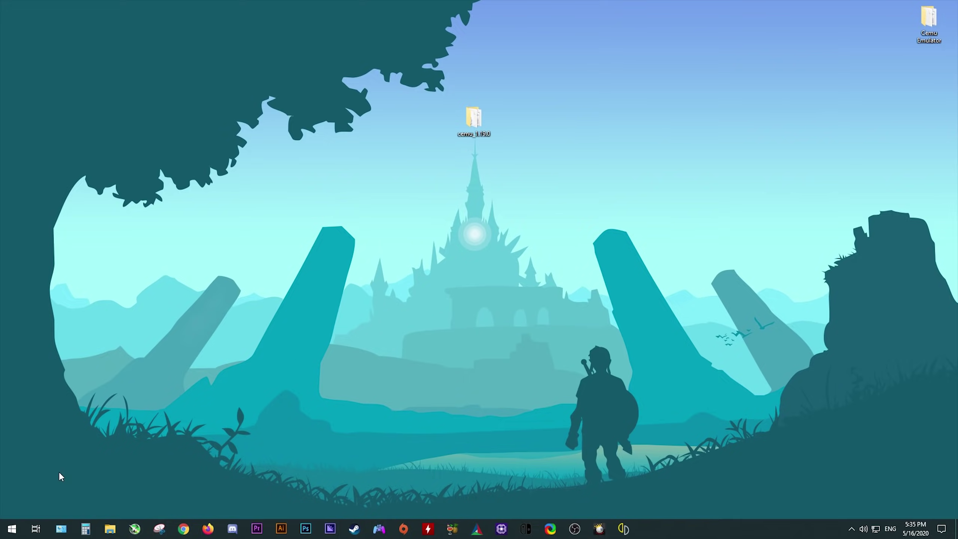
Set the Windows power plan to High performance in the additional power settings, and close the settings windows.
right_click(12, 529)
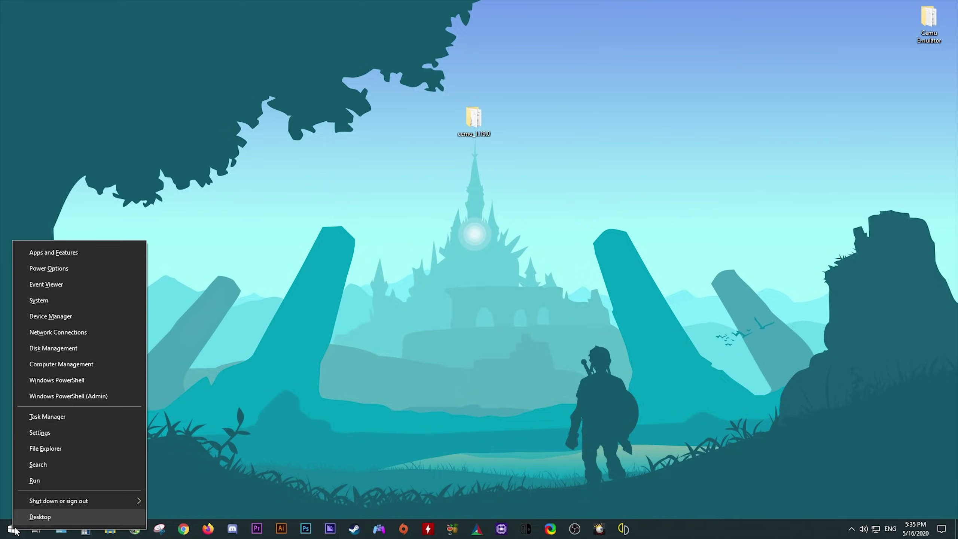
left_click(72, 269)
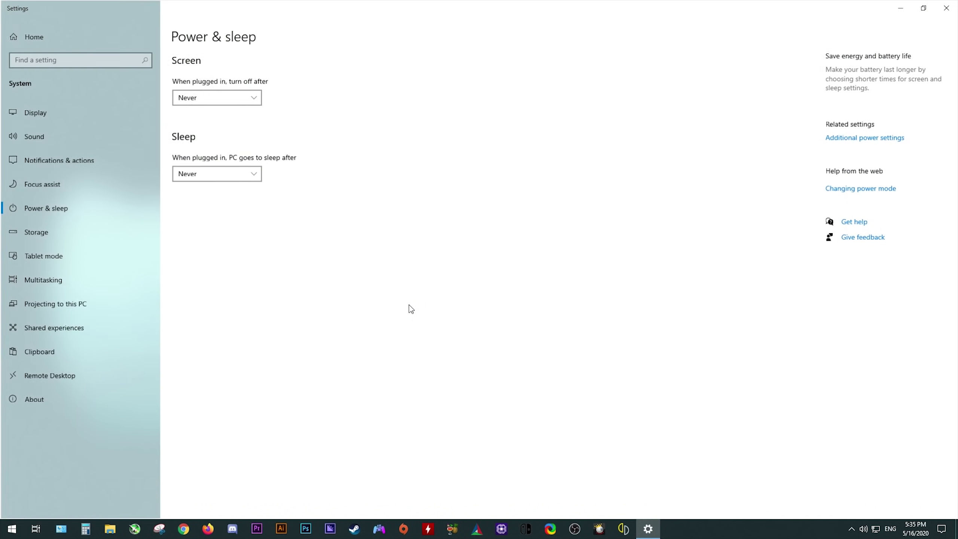
left_click(868, 139)
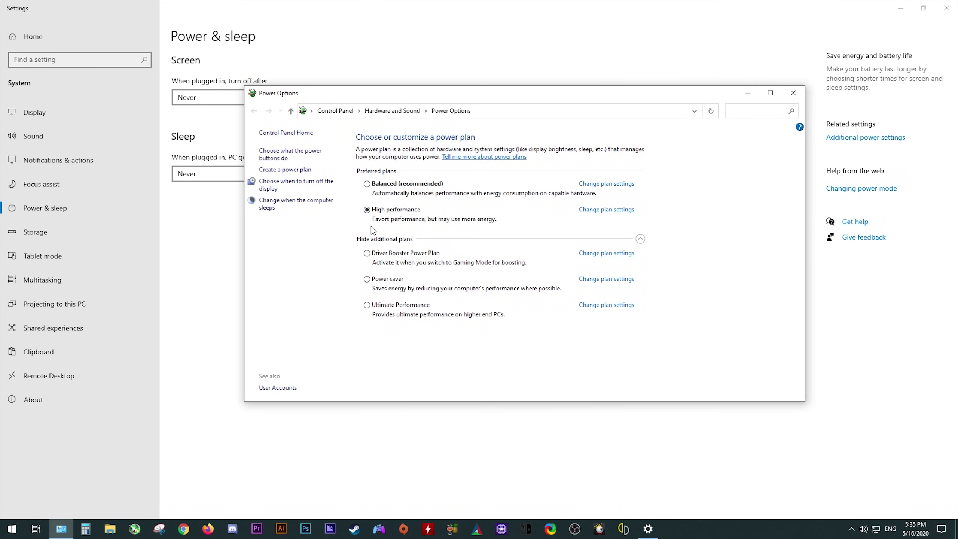
left_click(367, 183)
left_click(366, 210)
left_click(793, 93)
left_click(942, 18)
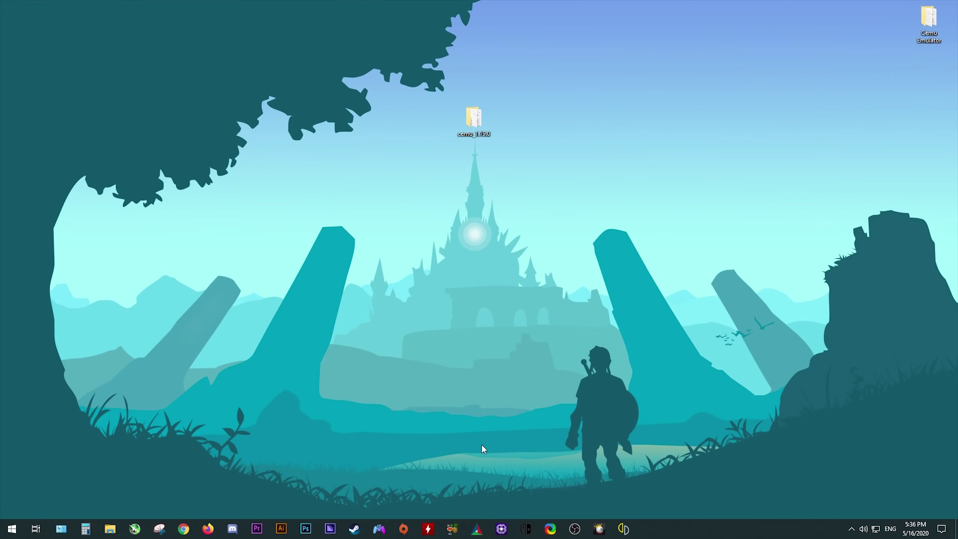
Open the advanced system settings from the System and Security section of the Control Panel.
left_click(11, 530)
type("control")
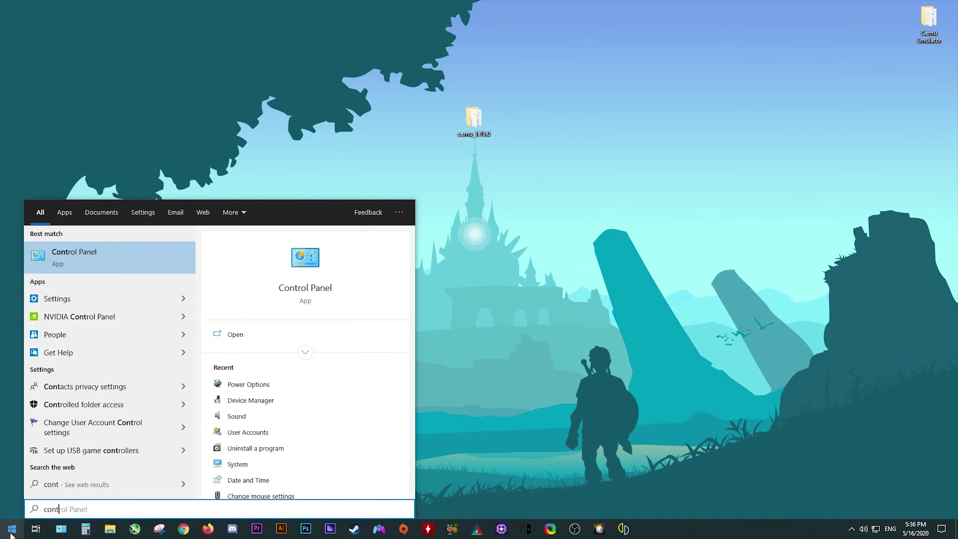
left_click(73, 258)
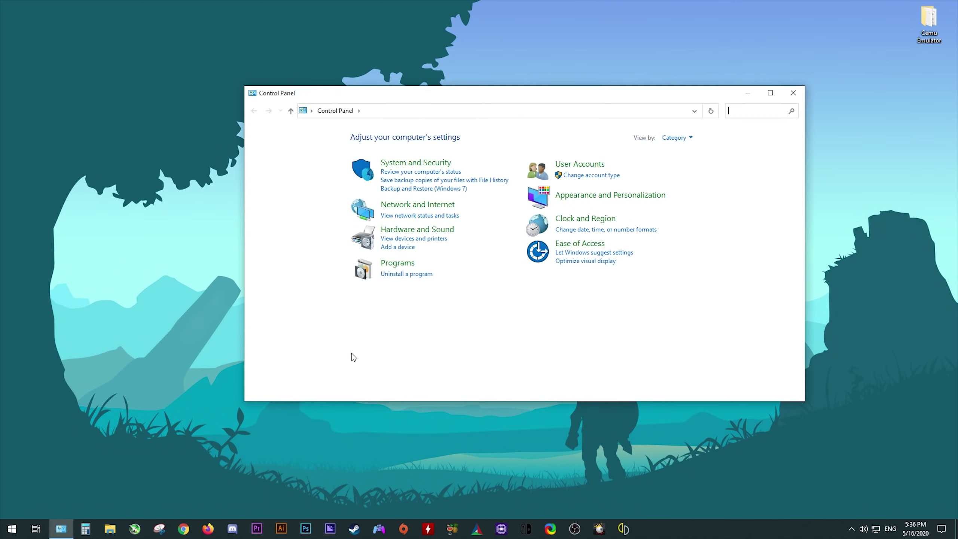
left_click(424, 163)
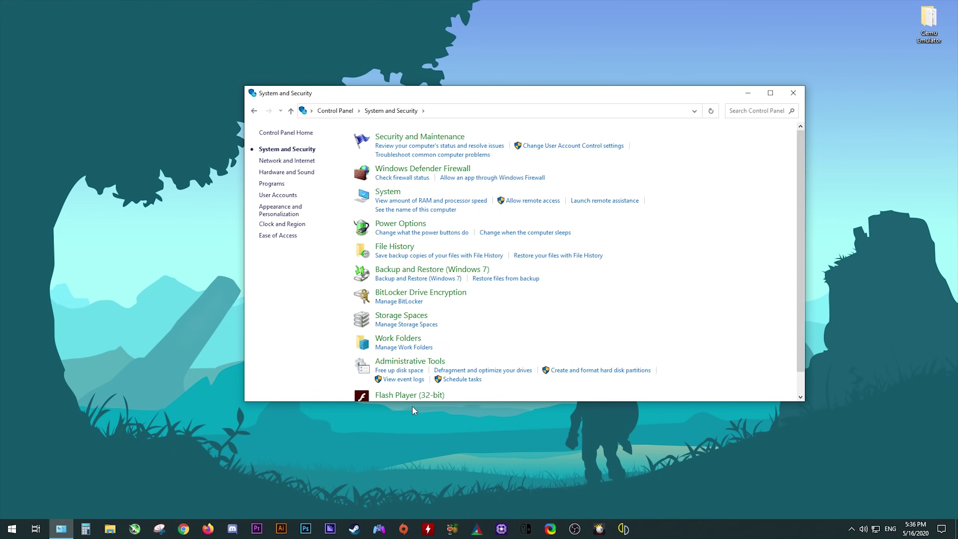
left_click(393, 200)
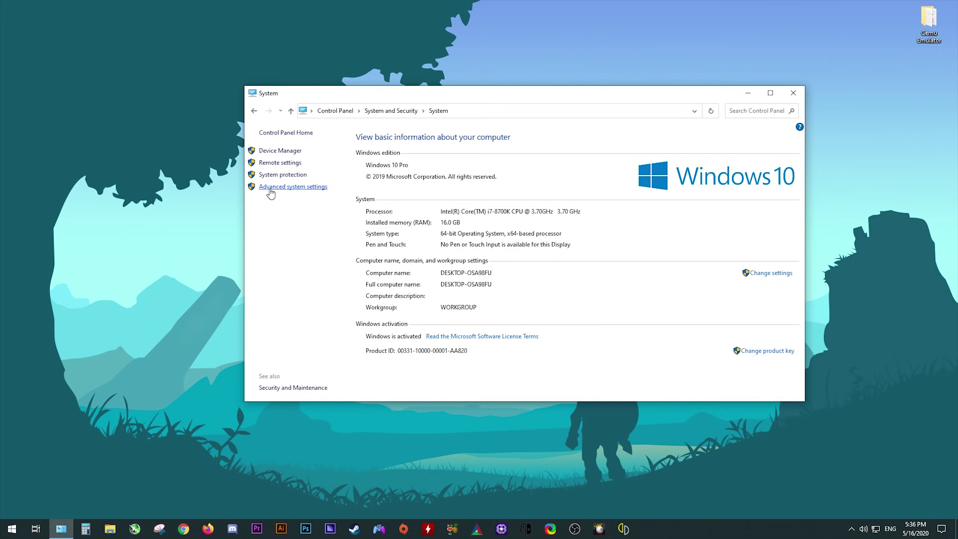
left_click(291, 190)
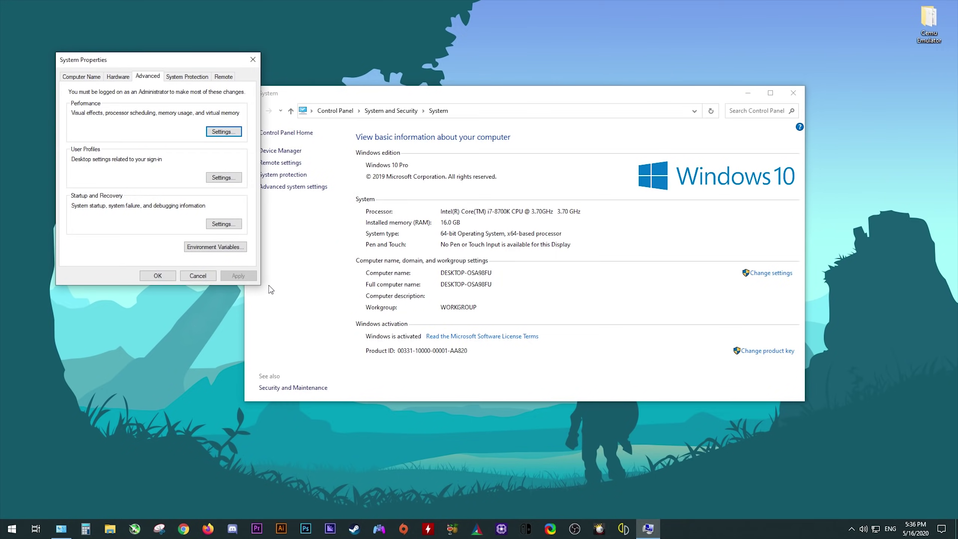
left_click_drag(139, 60, 372, 119)
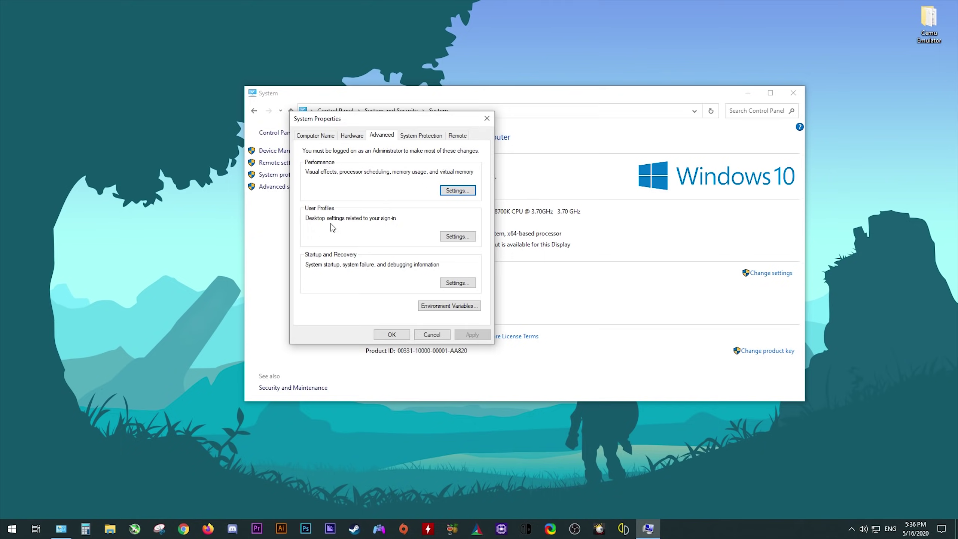
Open the virtual memory configuration from the advanced performance options.
left_click(456, 191)
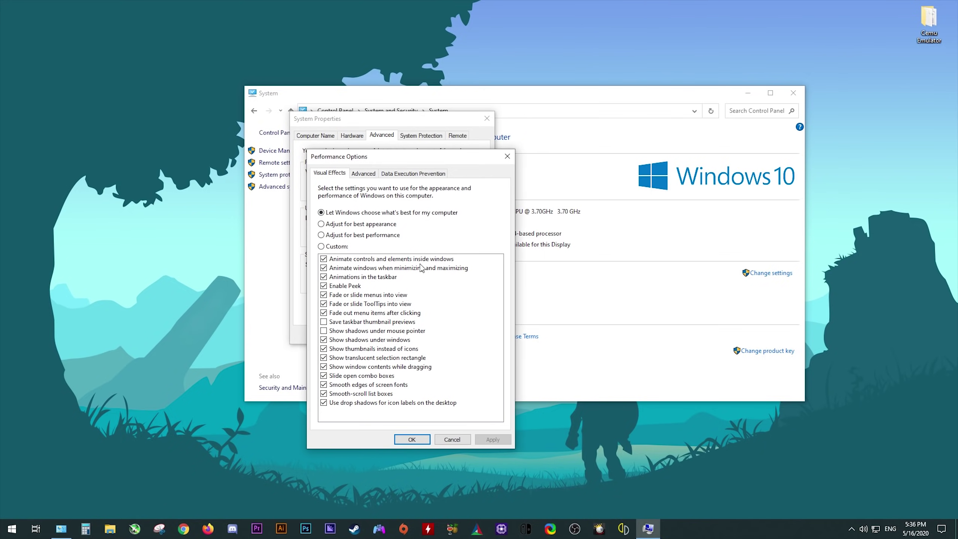
left_click(369, 174)
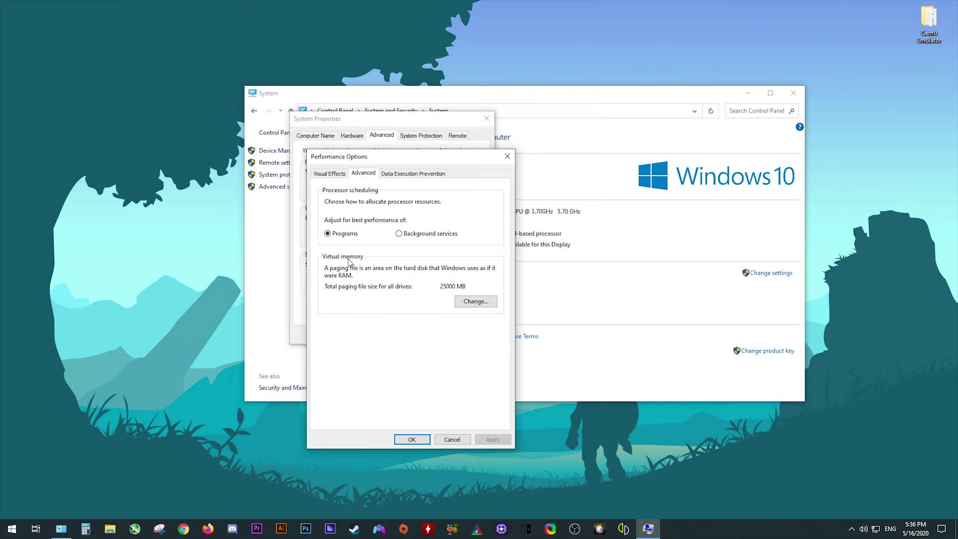
left_click_drag(415, 162, 408, 118)
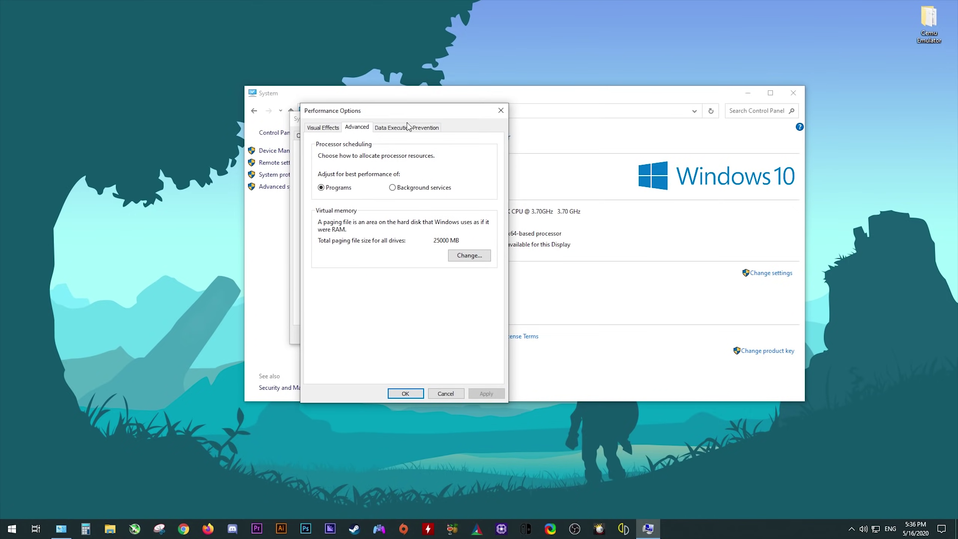
left_click(469, 256)
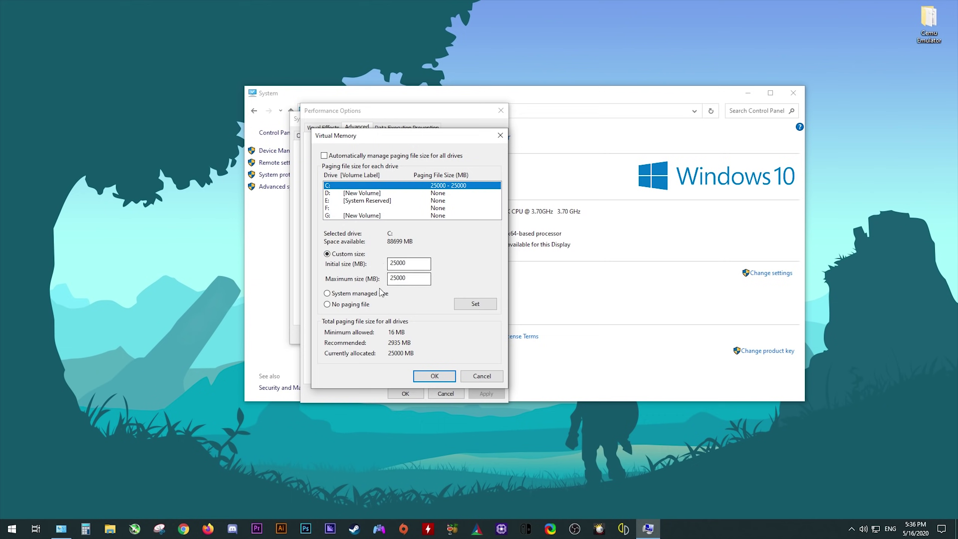
Try custom paging file sizes for drive C with an initial size of 10000 MB, discard the edits and close the system windows.
left_click_drag(406, 263, 390, 263)
type("1")
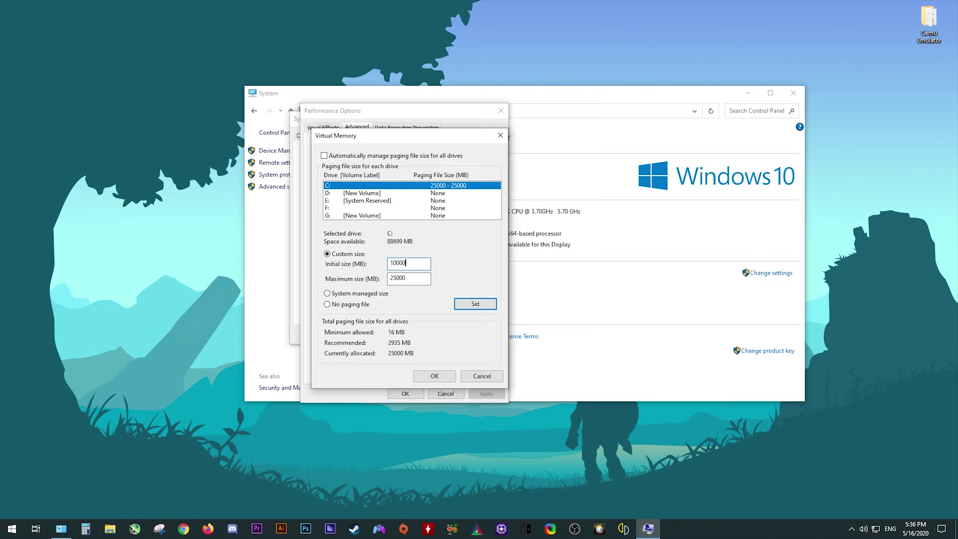
left_click_drag(430, 279, 375, 279)
type("1")
double_click(413, 279)
type("2500")
type("1000")
left_click(484, 378)
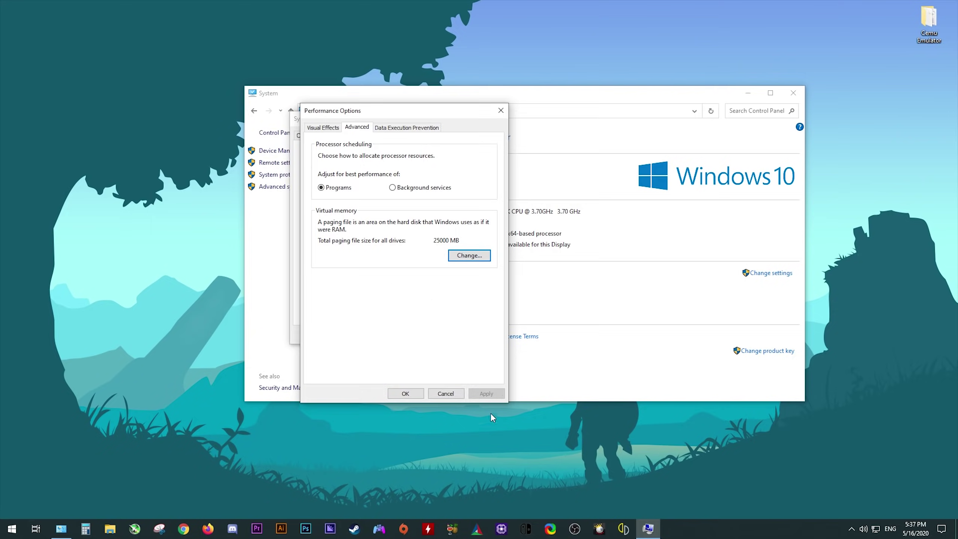
left_click(405, 395)
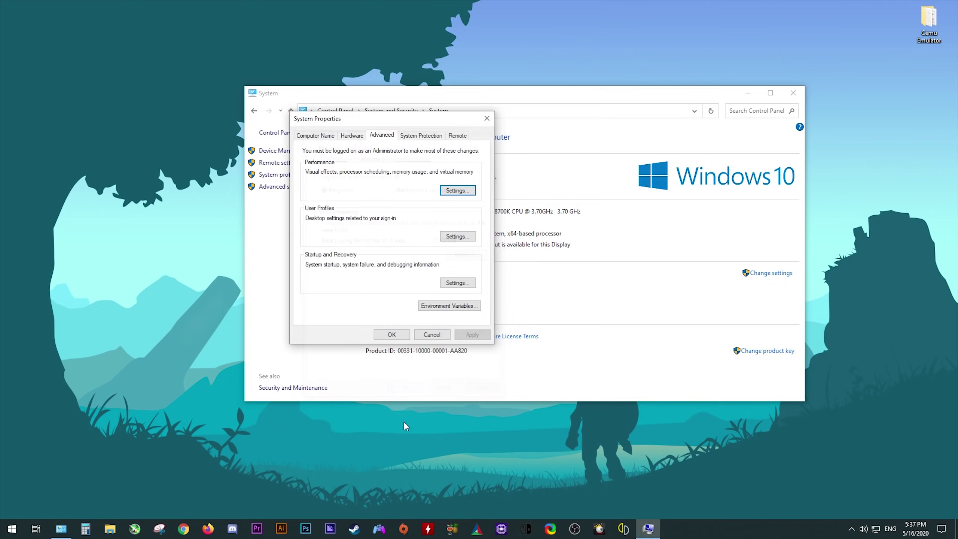
left_click(486, 118)
left_click(793, 92)
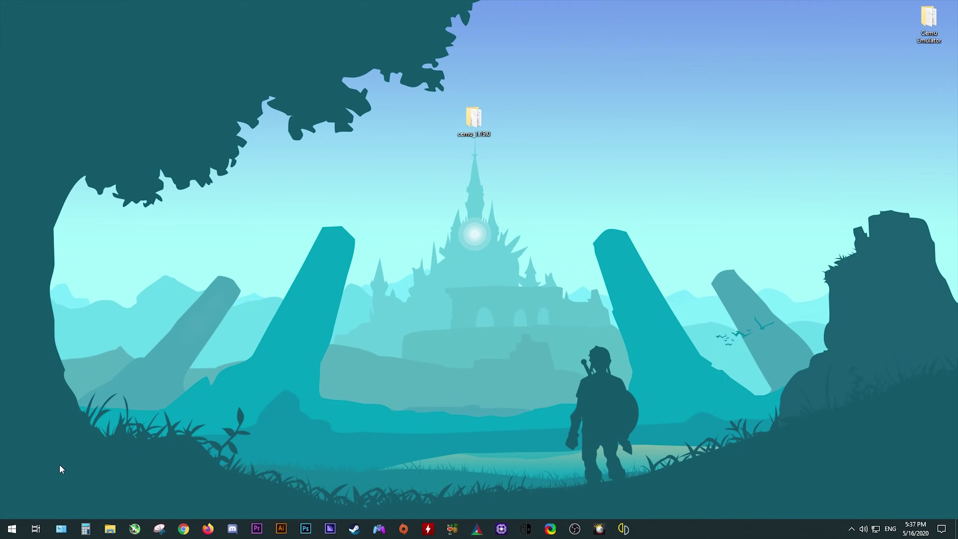
right_click(12, 529)
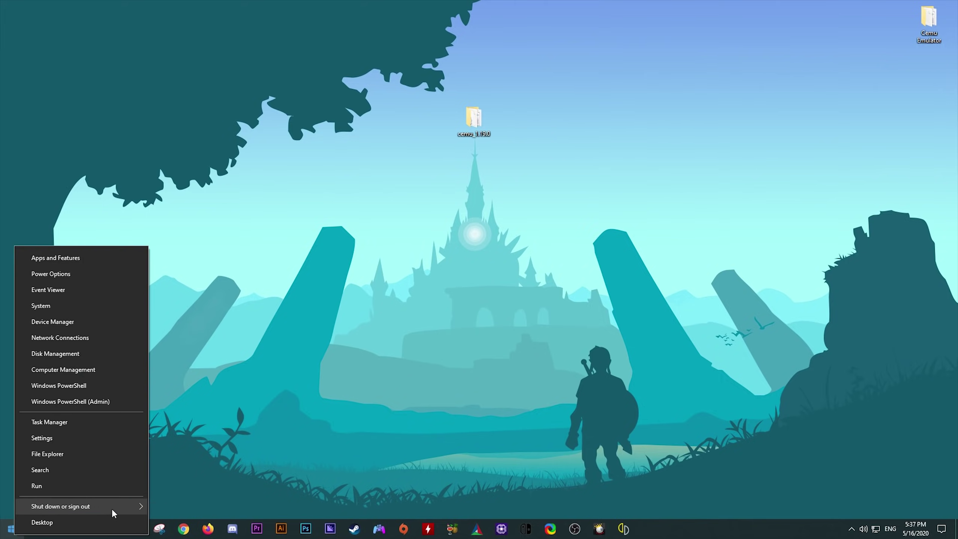
mouse_move(112, 508)
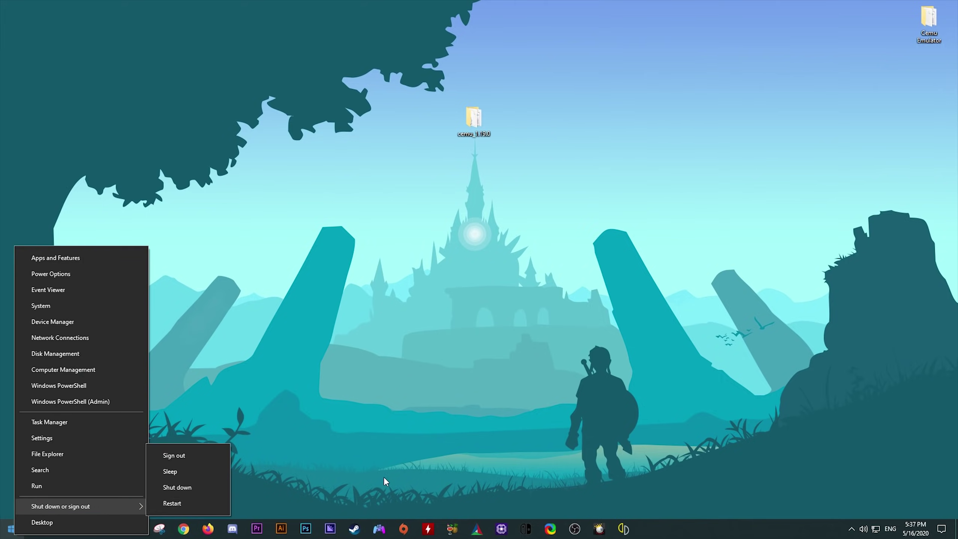
left_click(409, 493)
Launch Cemu.exe from the cemu_1.19.0 folder on the desktop.
double_click(473, 120)
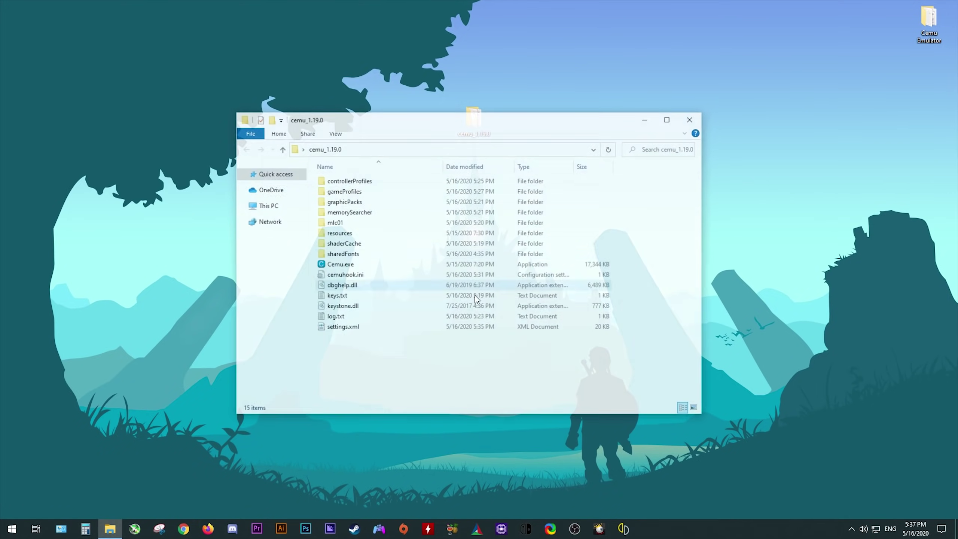
left_click(341, 265)
key("Return")
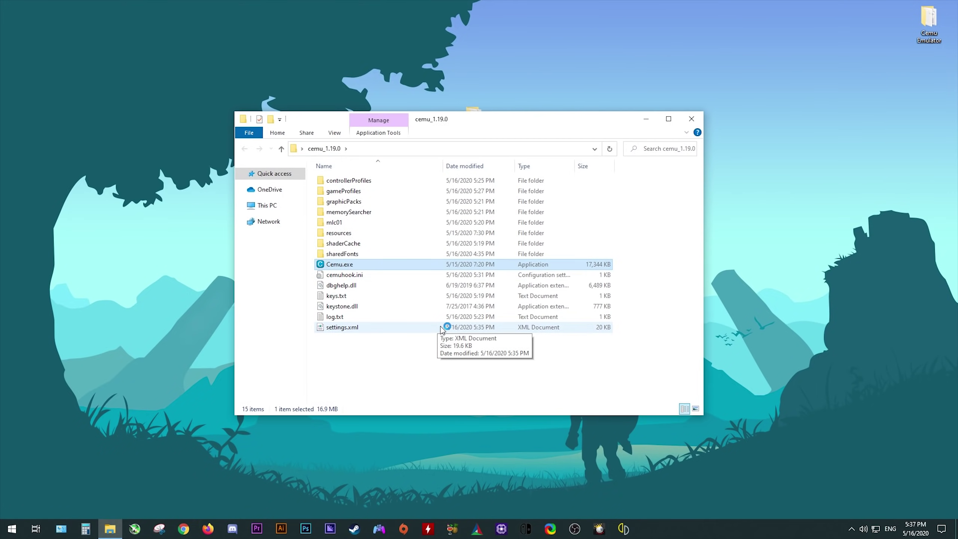